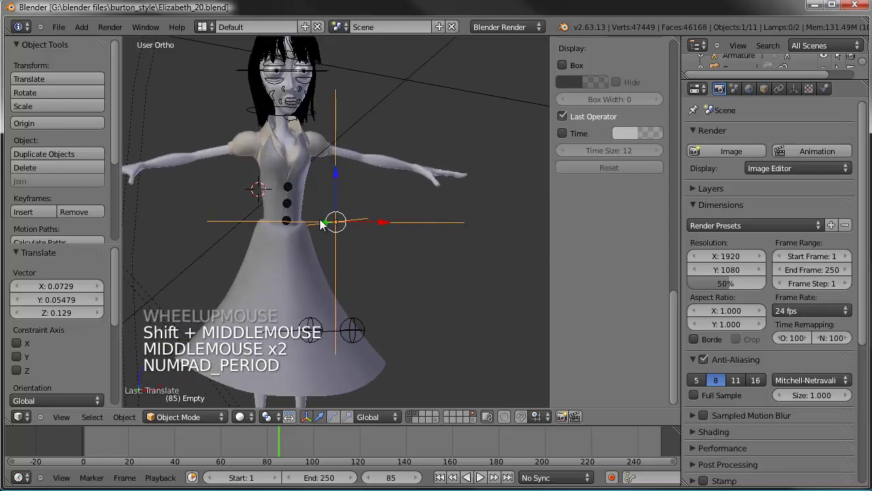
- Show only the layer with the generated character rig and select its head control
scroll(272, 229, "down", 2)
middle_click_drag(272, 228, 320, 185)
middle_click_drag(399, 224, 418, 331)
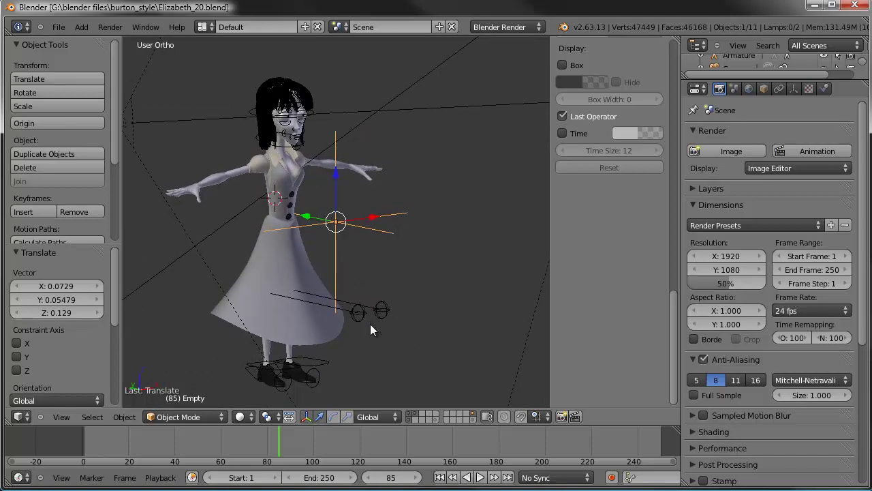
left_click(408, 420)
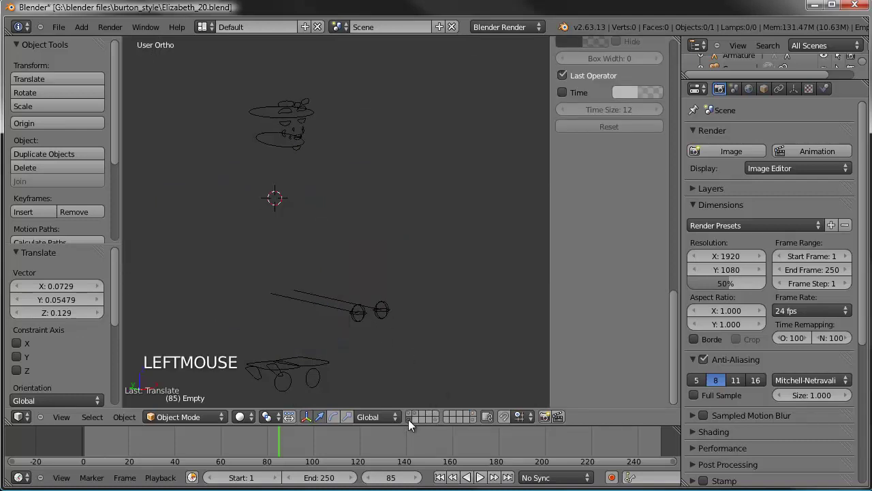
right_click(303, 126)
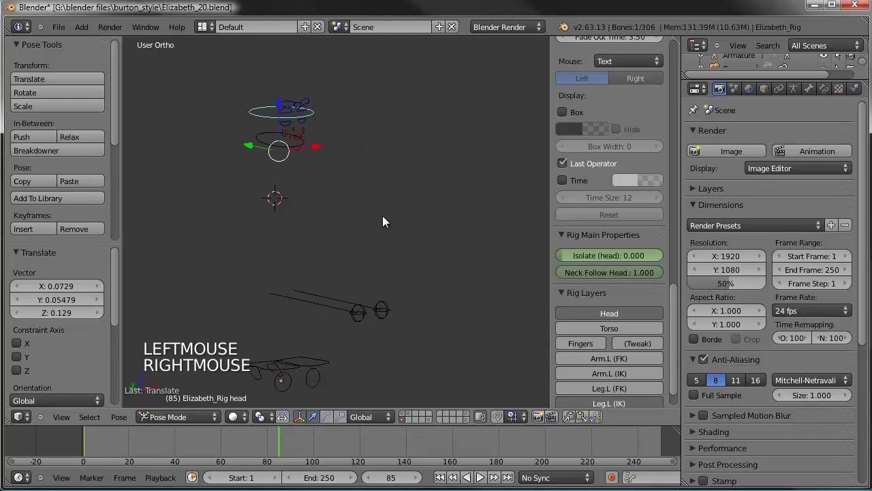
key("KP_1")
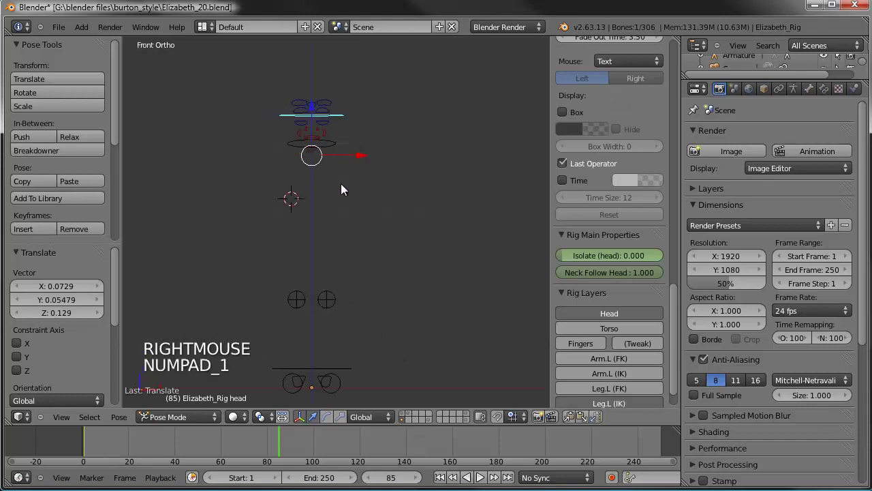
middle_click_drag(341, 185, 323, 175, "shift")
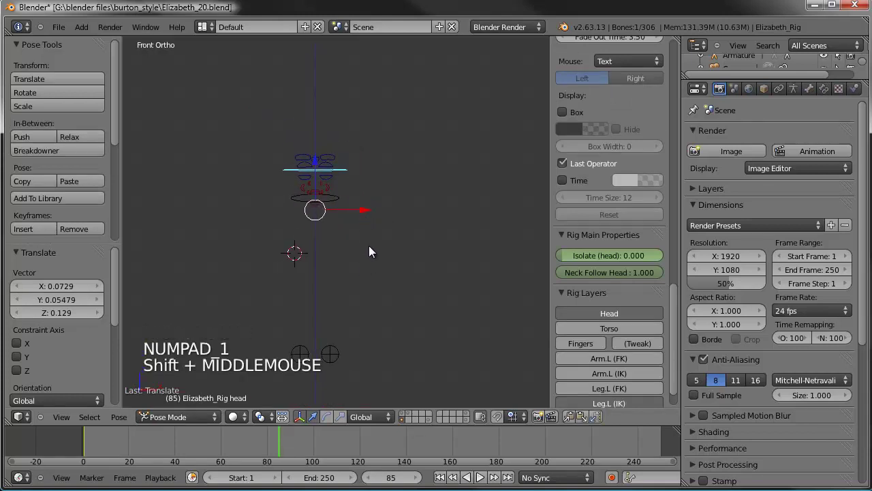
- Show only the layer with the base armature and select Face_rig beside the head bones
left_click(431, 420)
middle_click_drag(360, 167, 329, 186)
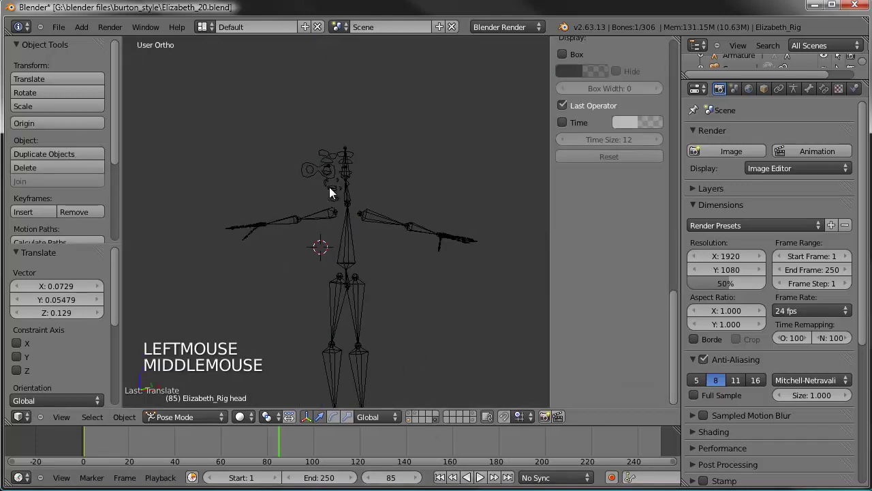
scroll(365, 164, "up", 3)
middle_click_drag(366, 165, 341, 165, "shift")
right_click(342, 167)
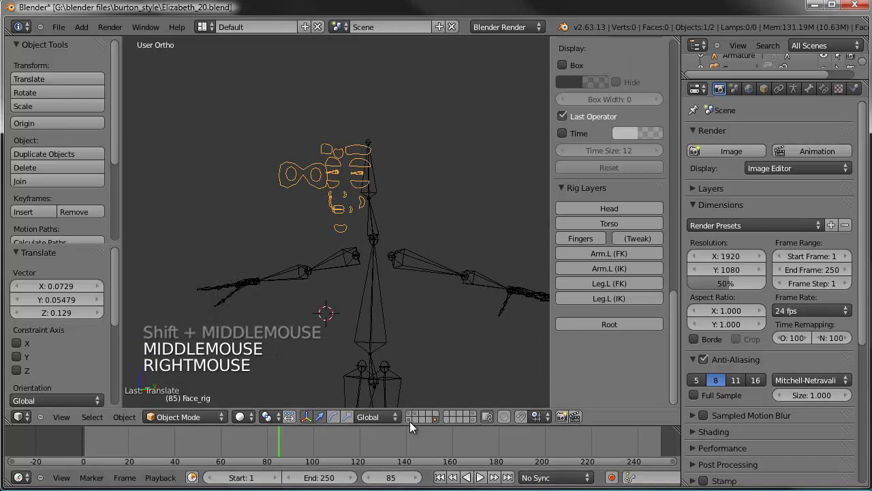
- Return to the generated rig's layer, put Elizabeth_Rig in Object Mode and delete it
left_click(410, 421)
right_click(348, 209)
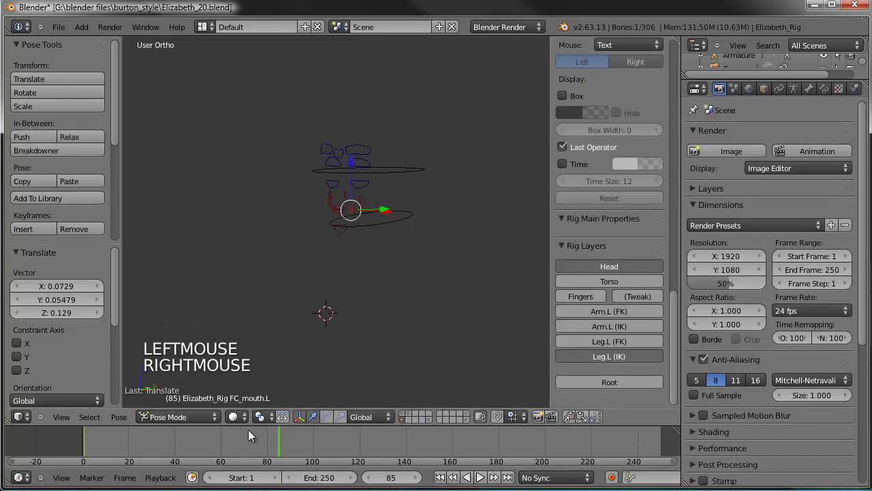
left_click(195, 415)
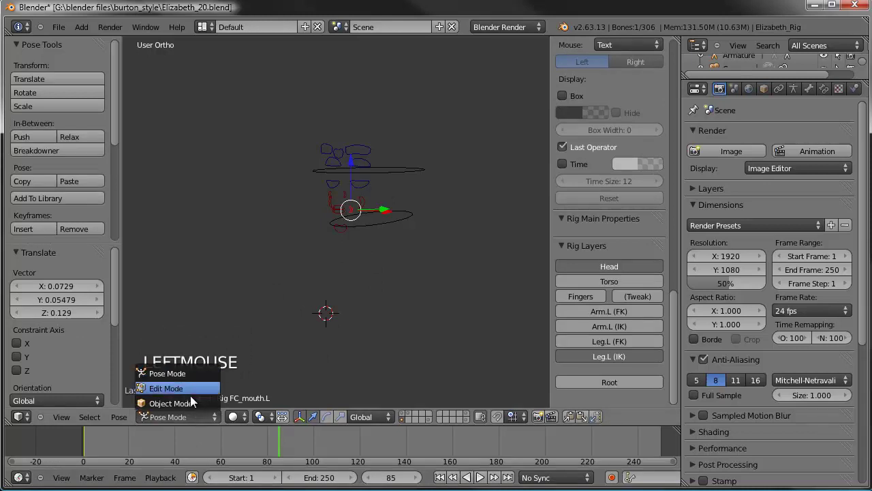
left_click(186, 403)
key("Delete")
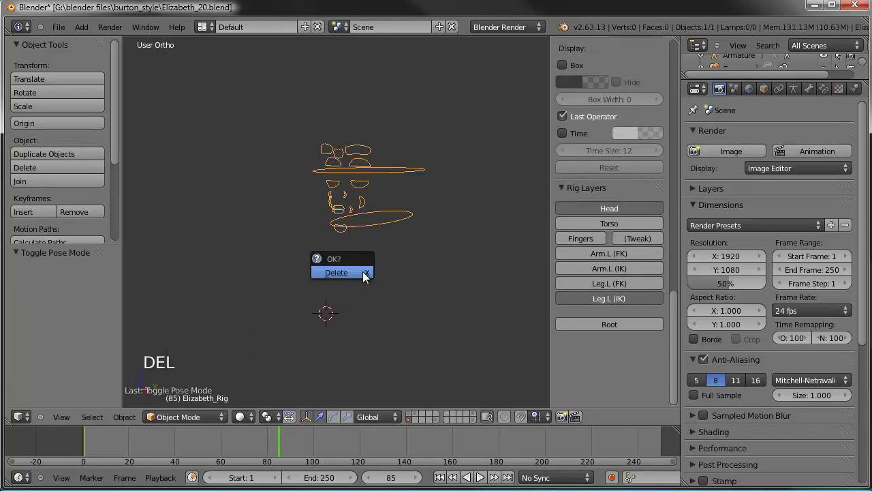
left_click(363, 273)
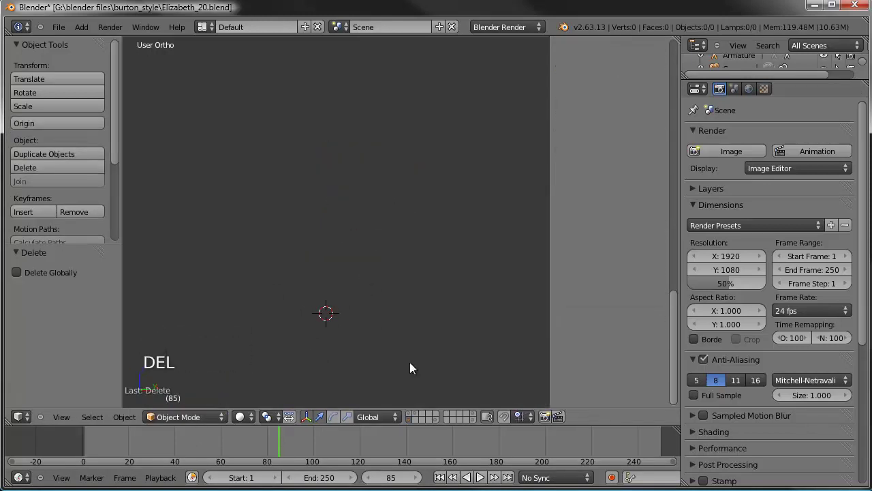
- Show the character mesh layer and turn off the viewport display of Elizabeth_mesh's Mask modifier
left_click(409, 413)
scroll(388, 281, "down", 1)
scroll(387, 282, "down", 1)
middle_click_drag(387, 281, 368, 225, "shift")
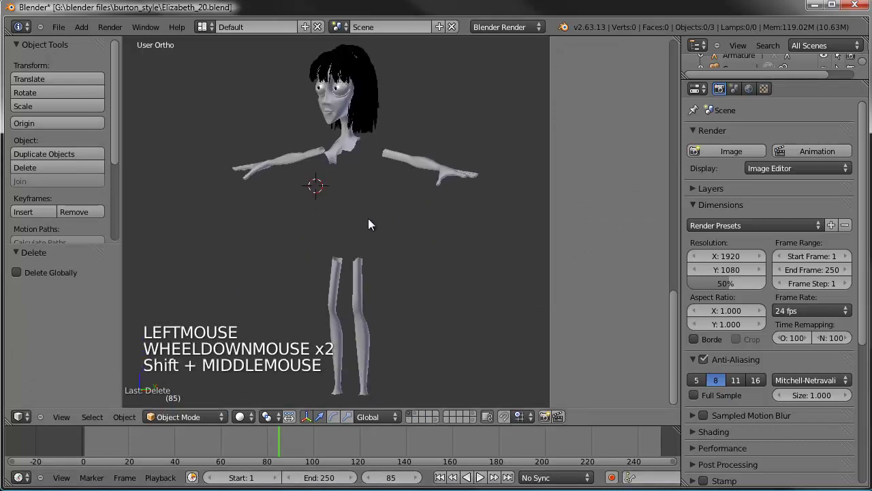
key("KP_1")
right_click(409, 170)
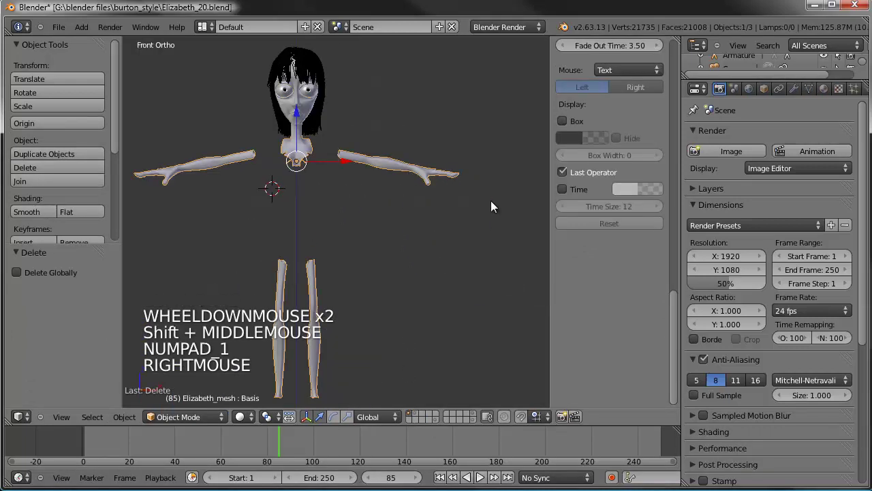
left_click(796, 88)
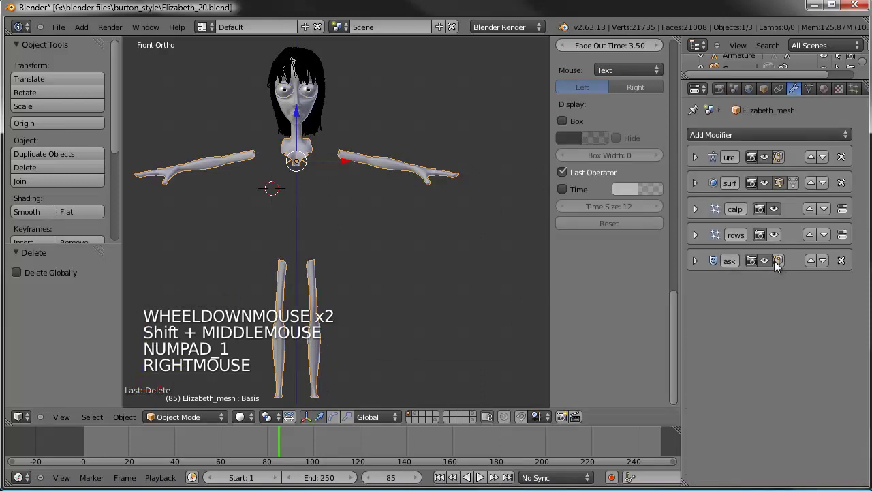
left_click(764, 261)
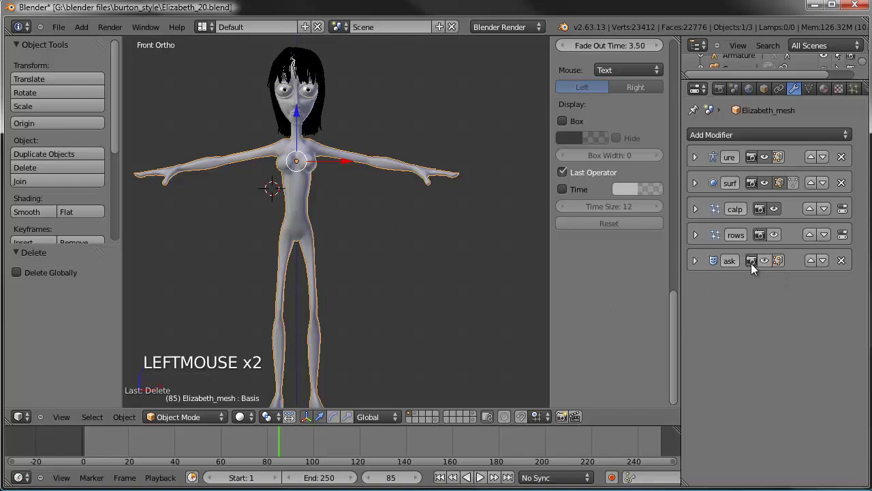
- Show the base armature's layer together with the mesh layer and select Armature
middle_click_drag(429, 307, 437, 273, "shift")
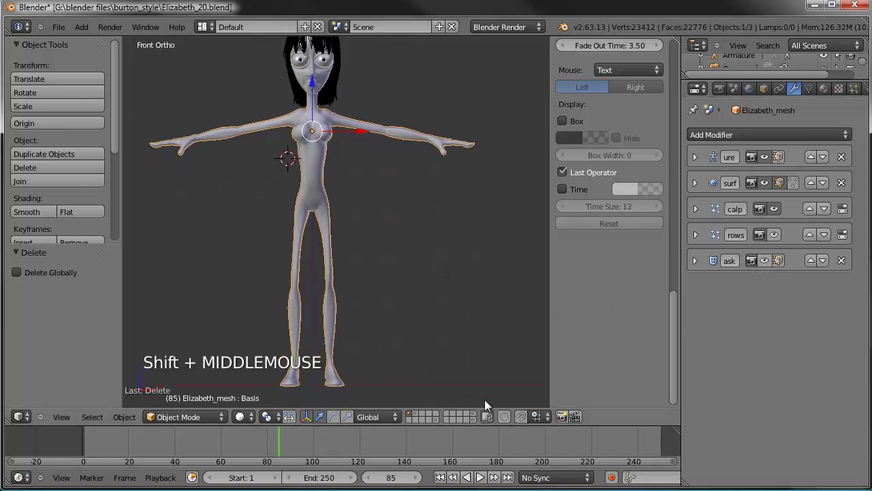
left_click(434, 418, "shift")
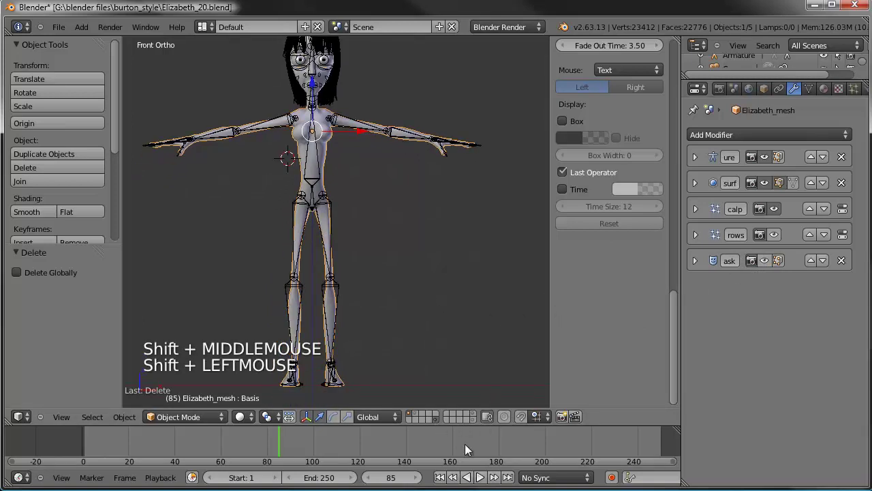
middle_click_drag(317, 263, 271, 215, "shift")
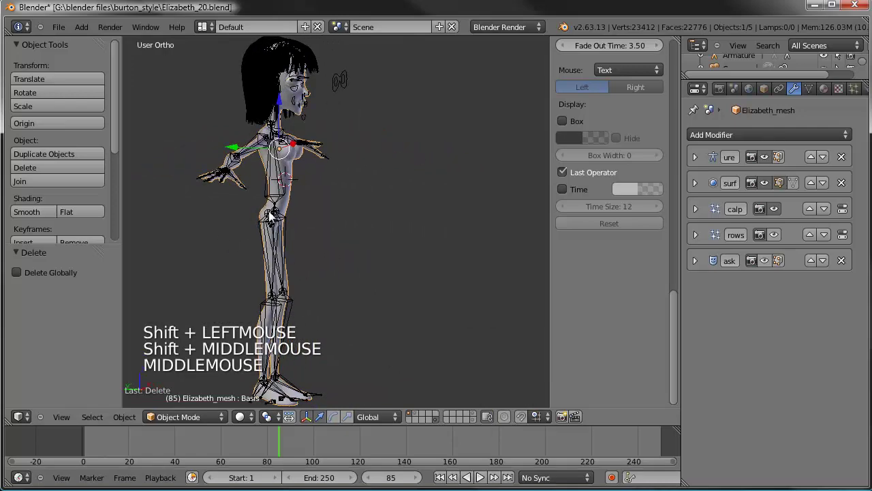
right_click(274, 218)
middle_click_drag(388, 243, 229, 218)
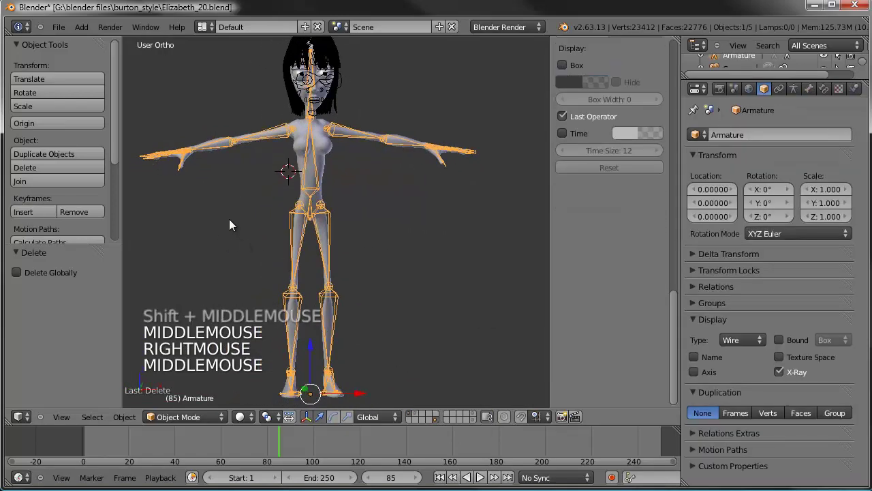
key("KP_1")
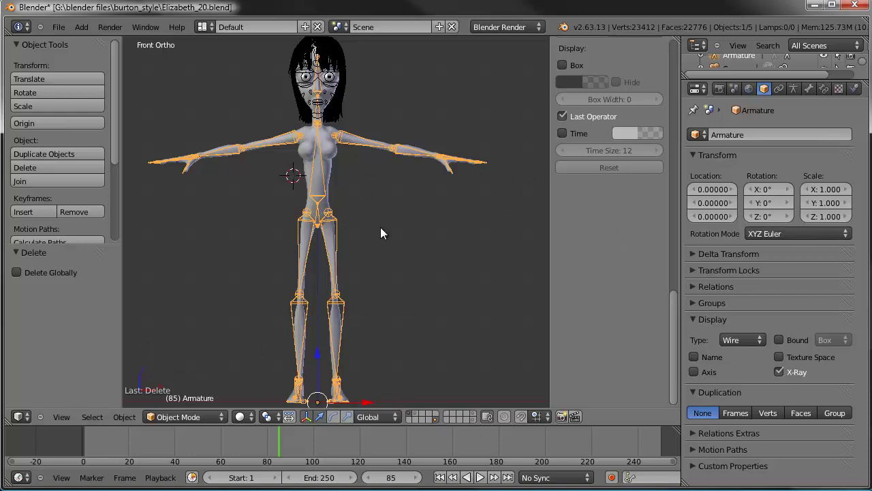
- Enter Edit Mode on Armature and box-select all bones of the character's left hand in front view
middle_click_drag(375, 181, 389, 225, "shift")
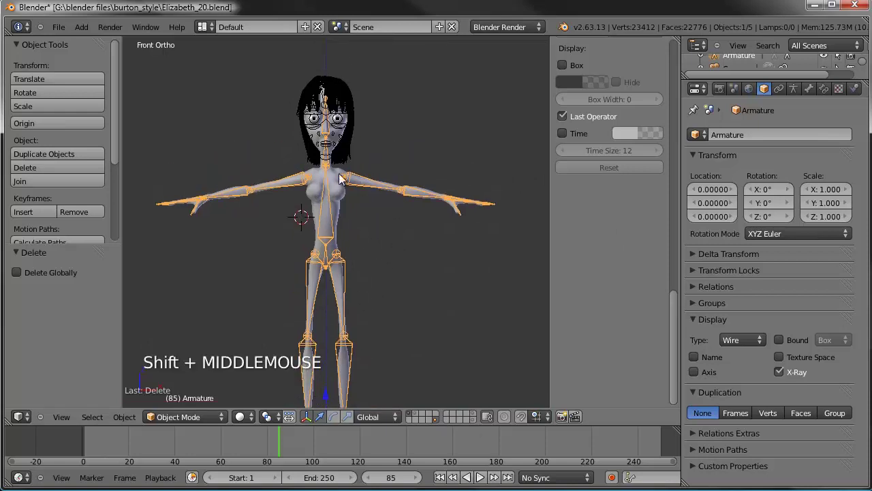
left_click_drag(671, 312, 673, 44)
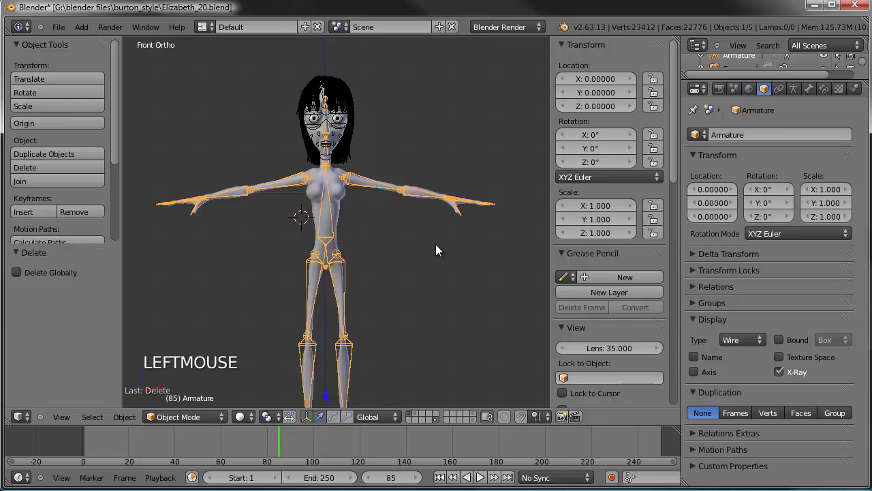
scroll(448, 232, "up", 2)
middle_click_drag(448, 231, 373, 314, "shift")
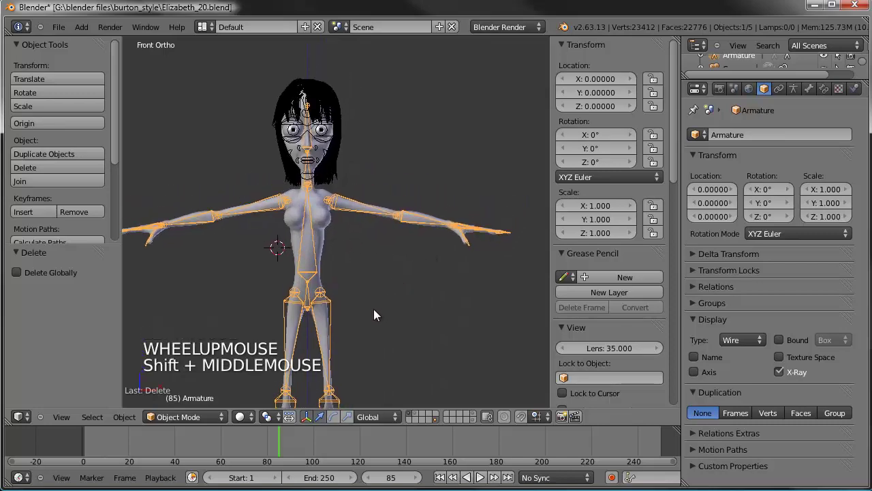
right_click(449, 227)
right_click(448, 227)
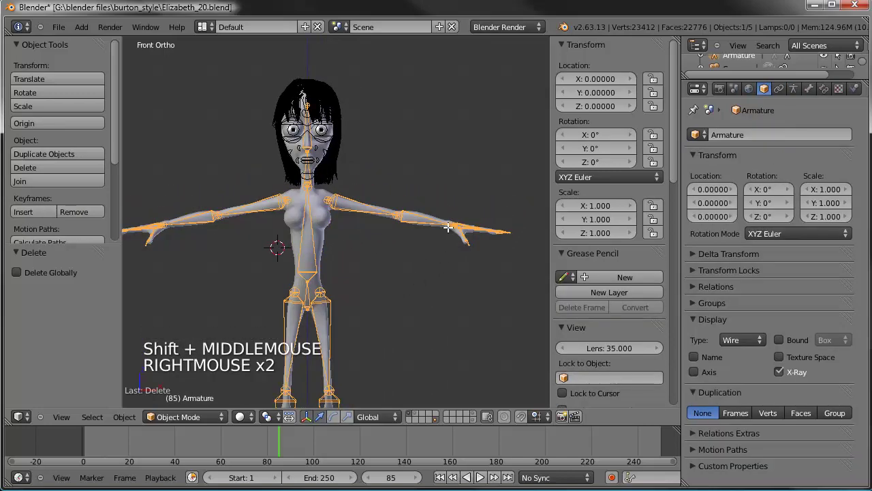
key("Tab")
key("a")
key("a")
key("b")
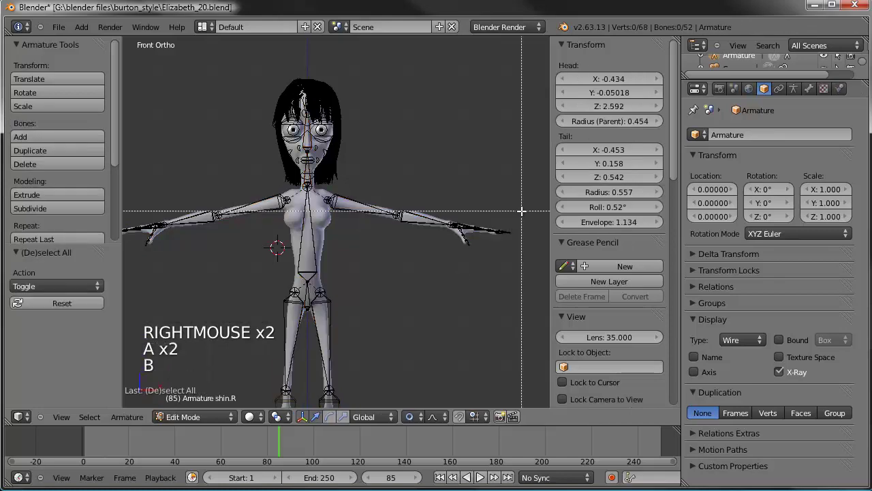
left_click_drag(523, 208, 447, 255)
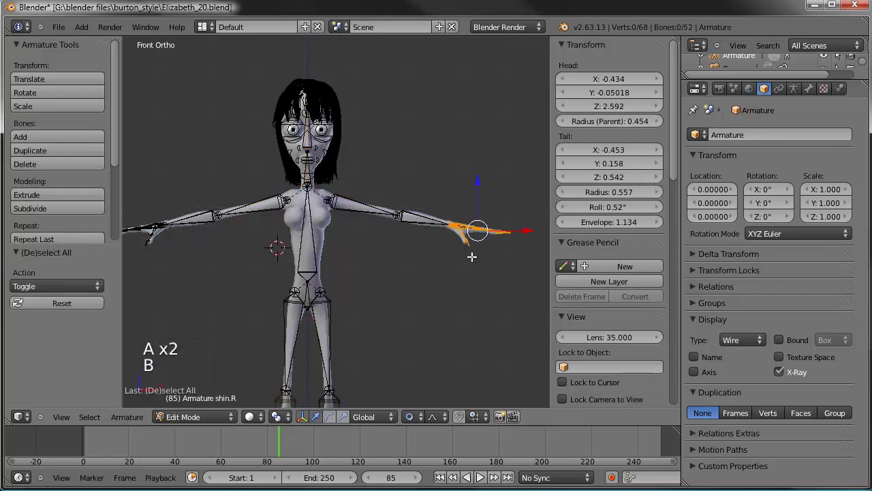
- Locate the X-Axis Mirror option and scale the selected hand bones to about 0.939 in top view
key("KP_7")
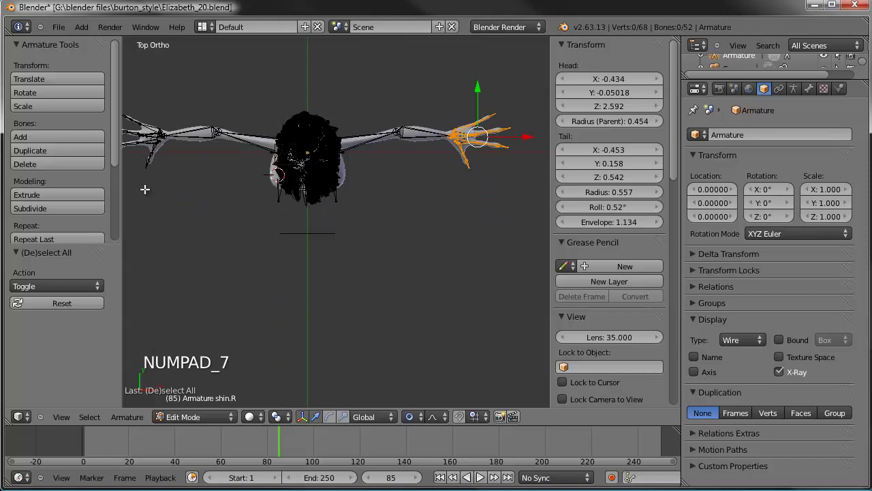
scroll(51, 181, "up", 4)
scroll(51, 180, "down", 7)
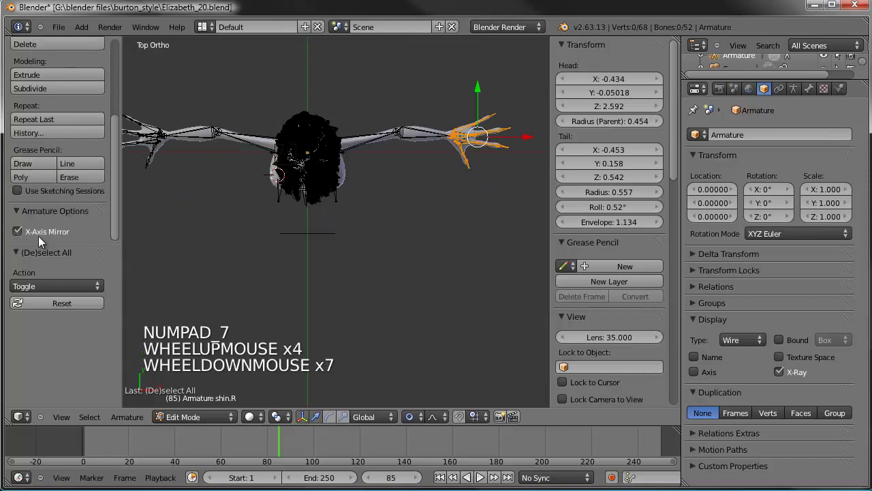
middle_click_drag(428, 213, 320, 213, "shift")
scroll(403, 193, "up", 5)
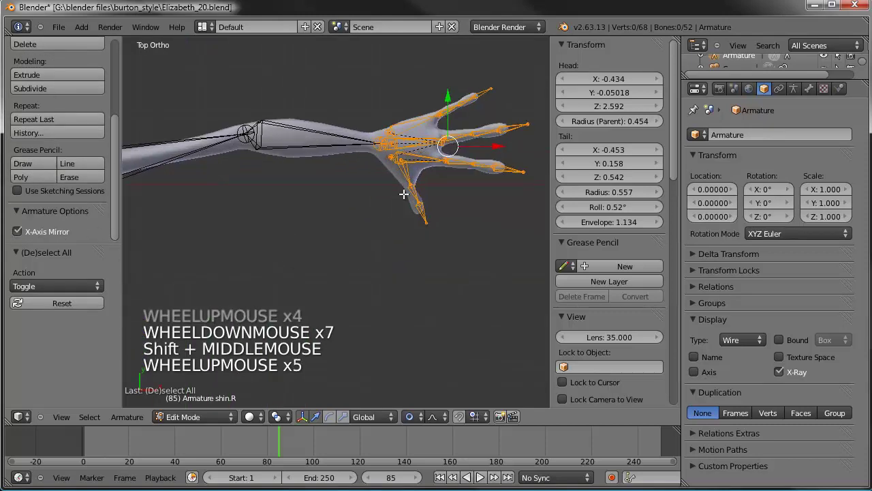
key("s")
left_click(497, 130)
middle_click_drag(497, 130, 429, 182, "shift")
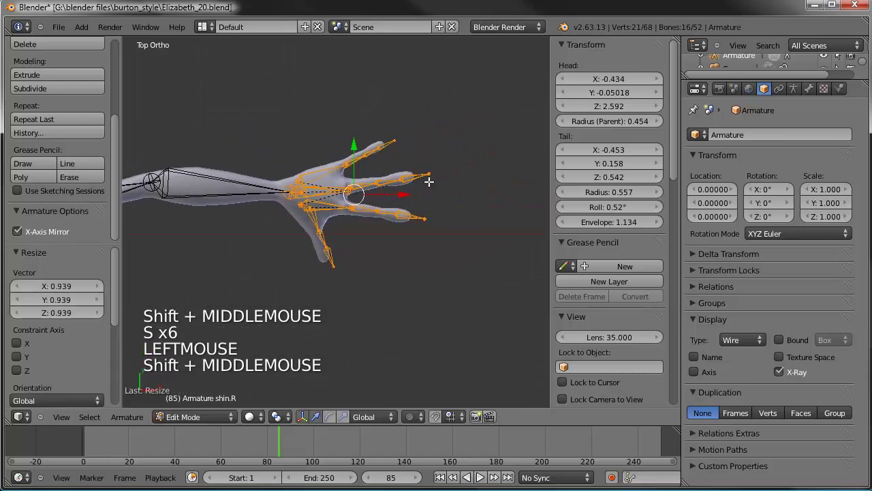
- Move the hand bones about -0.063 along X and scale them to about 0.936 to fit the hand mesh
scroll(429, 181, "up", 3)
key("g")
key("s")
key("s")
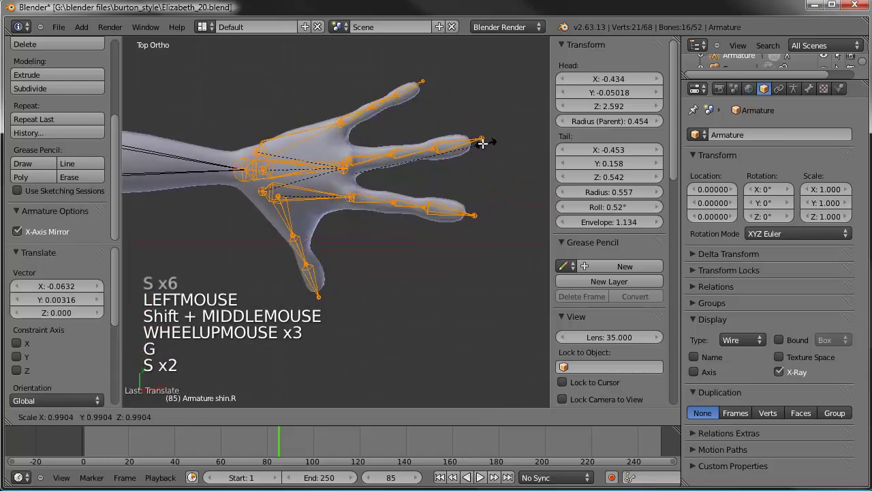
left_click(472, 144)
- Refine the hand bones' fit from above: shift about -0.028 along X, shrink slightly, and nudge about 0.006 along X
key("g")
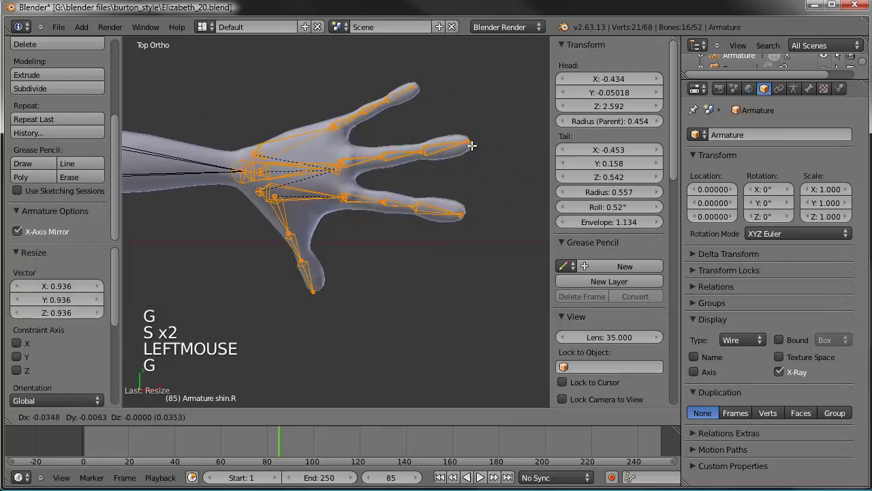
key("s")
key("s")
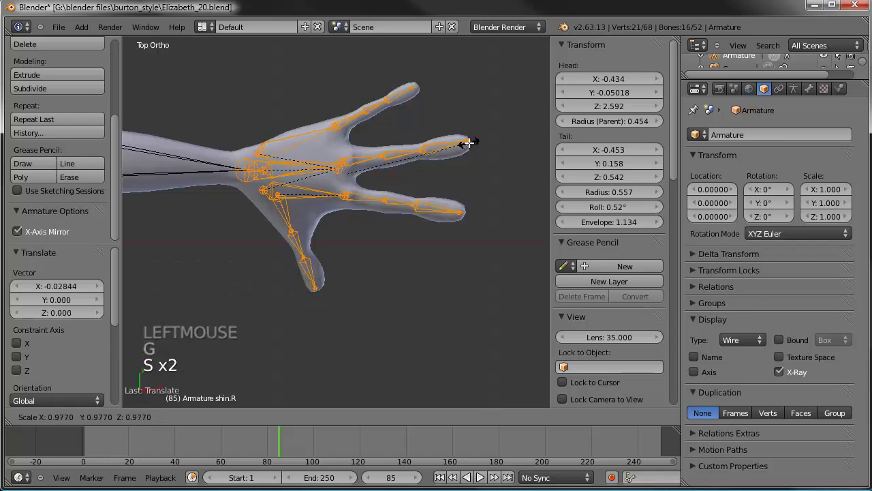
left_click(471, 144)
key("g")
left_click(470, 143)
- Move the selected hand bones about -0.006 along X and 0.016 along Z in front view to centre them in the hand
middle_click_drag(470, 143, 381, 156)
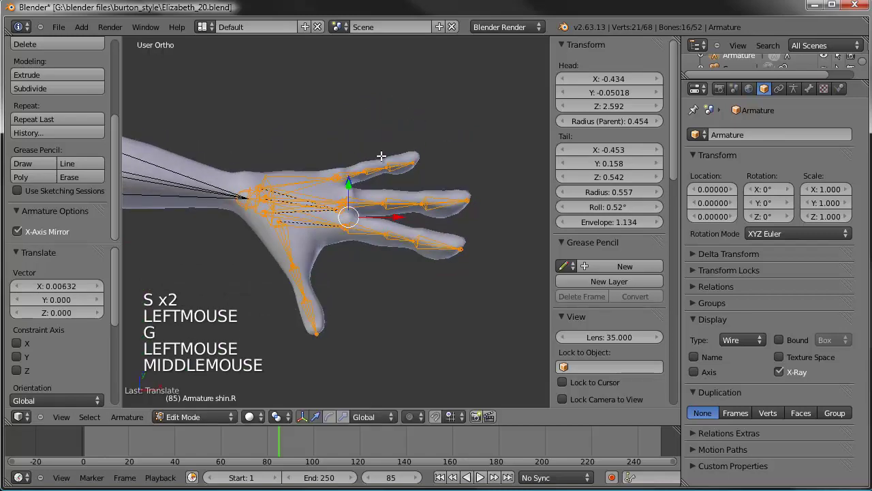
key("KP_1")
key("g")
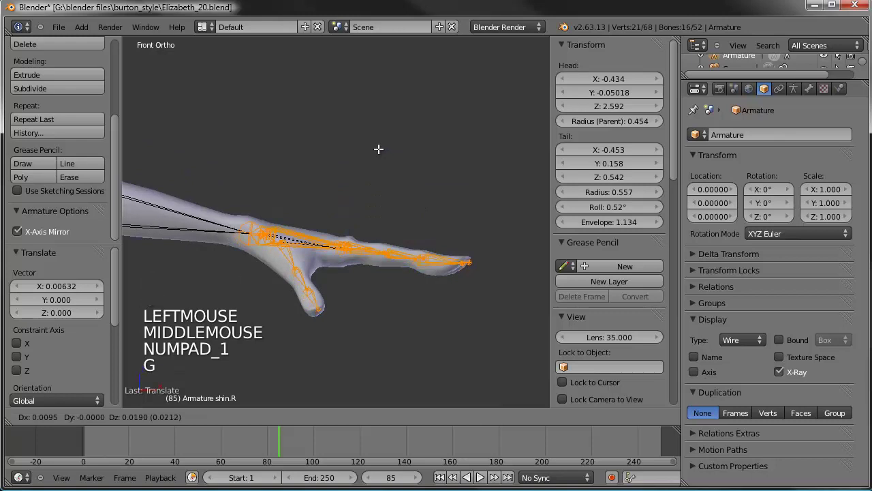
left_click(376, 152)
- Shift the left upper arm's elbow joint about 0.031 in X and -0.008 in Z, and its shoulder joint about -0.039 in X and 0.024 in Z
scroll(345, 249, "down", 5)
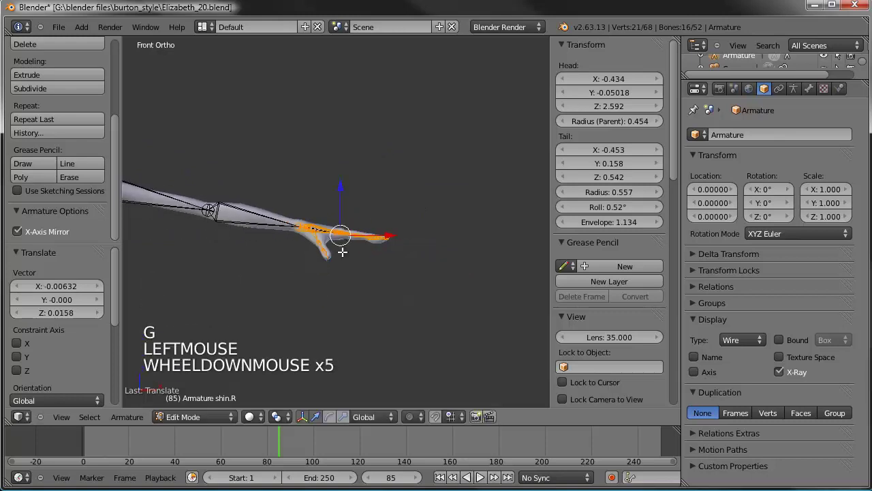
middle_click_drag(345, 249, 385, 199, "shift")
right_click(381, 200)
key("g")
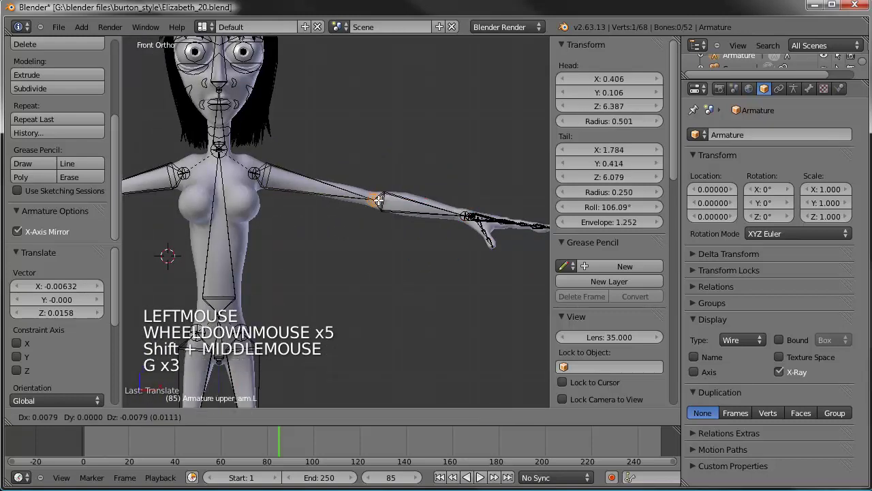
left_click(379, 199)
key("g")
key("g")
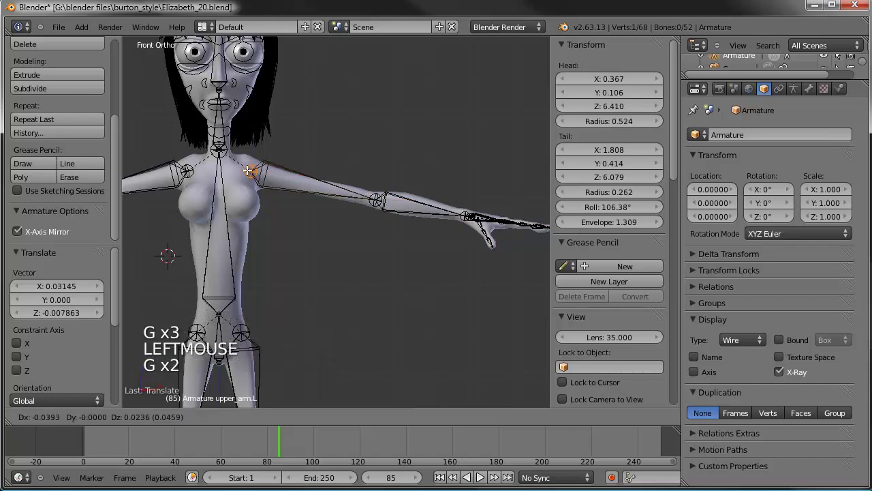
left_click(376, 198)
- Box-select the bones of both feet in side view, and deselect those of the character's right foot in front view
scroll(309, 244, "down", 2)
middle_click_drag(308, 244, 418, 221, "shift")
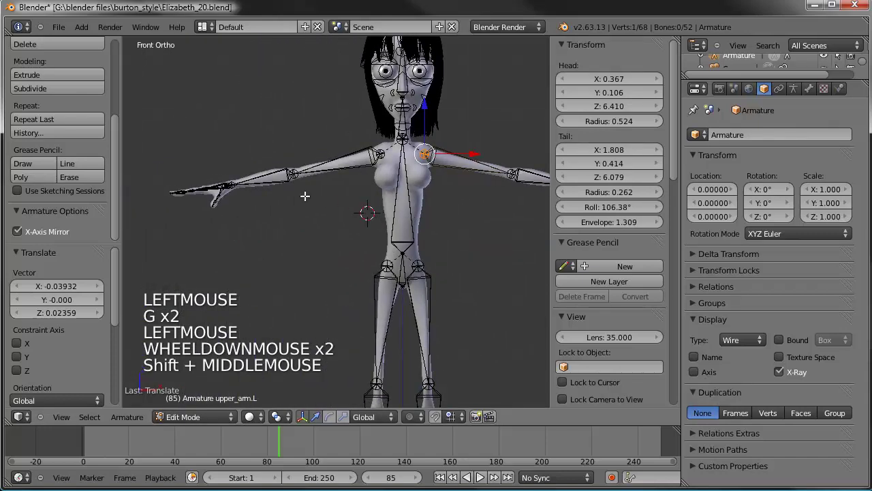
middle_click_drag(368, 299, 155, 239)
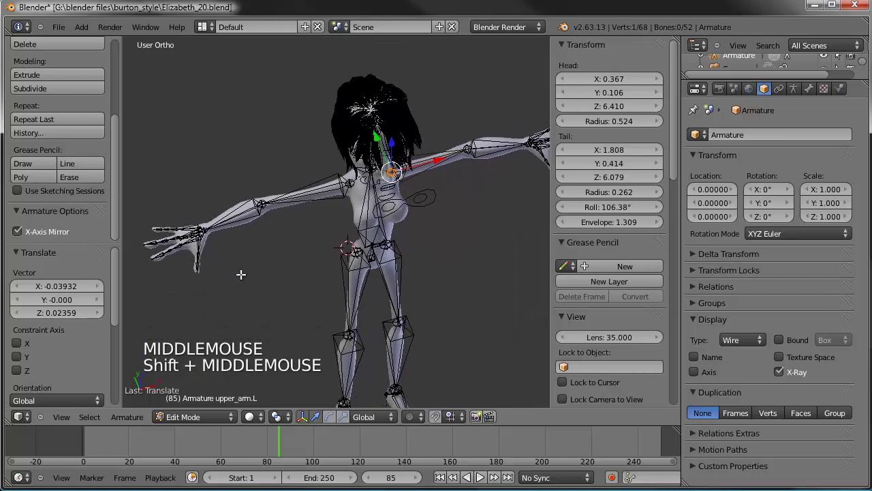
middle_click_drag(364, 328, 327, 219, "shift")
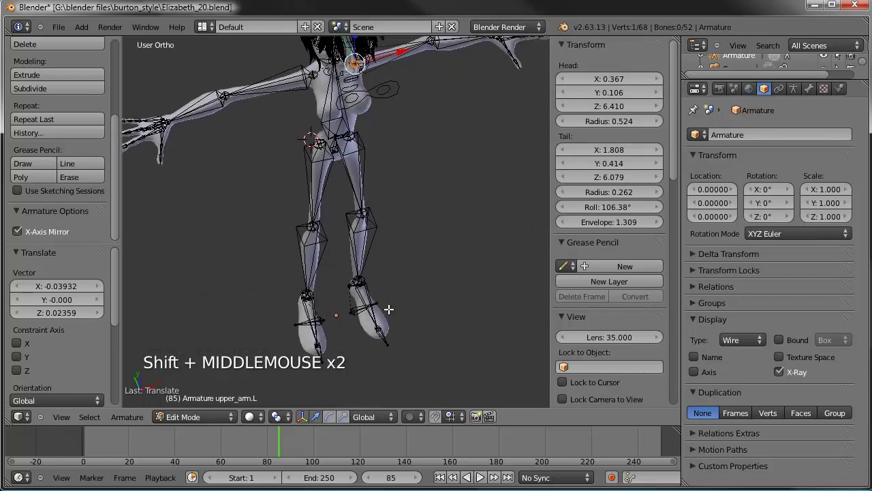
key("KP_3")
middle_click_drag(407, 331, 427, 248, "shift")
scroll(494, 281, "up", 3)
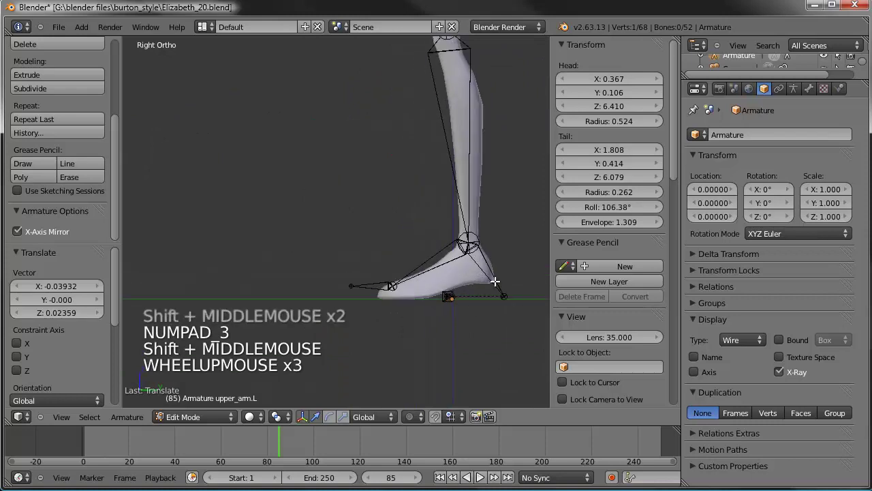
middle_click_drag(495, 280, 479, 244, "shift")
key("a")
key("a")
key("b")
left_click_drag(505, 225, 319, 310)
key("KP_1")
key("b")
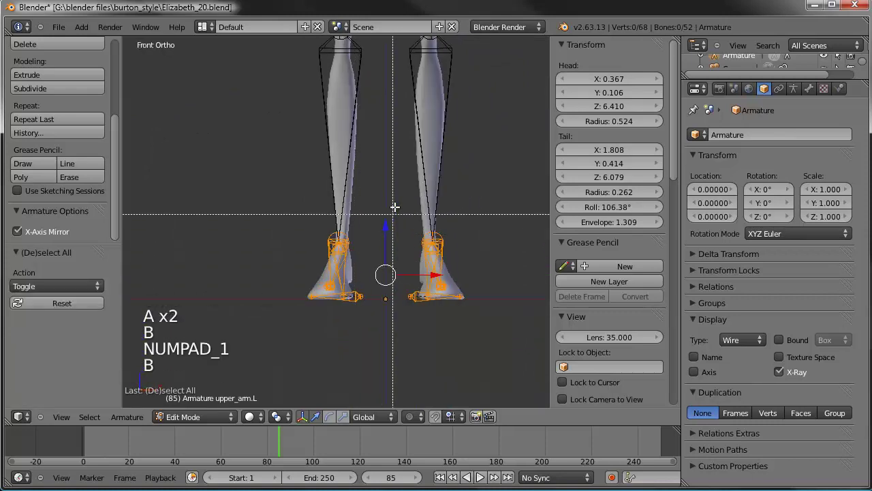
middle_click_drag(394, 207, 275, 337)
- Scale the selected left foot bones to 0.865 in front view
middle_click_drag(370, 296, 355, 299, "shift")
scroll(355, 300, "up", 2)
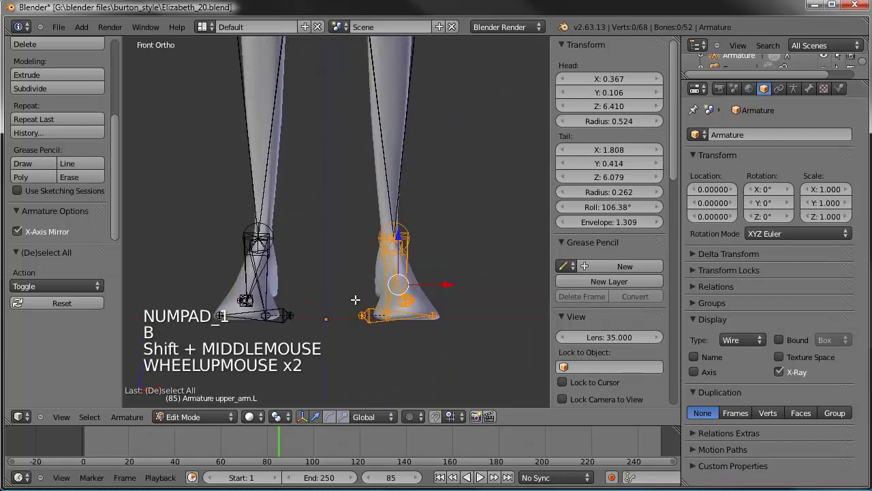
scroll(355, 299, "up", 1)
key("s")
key("s")
key("s")
key("s")
left_click(483, 225)
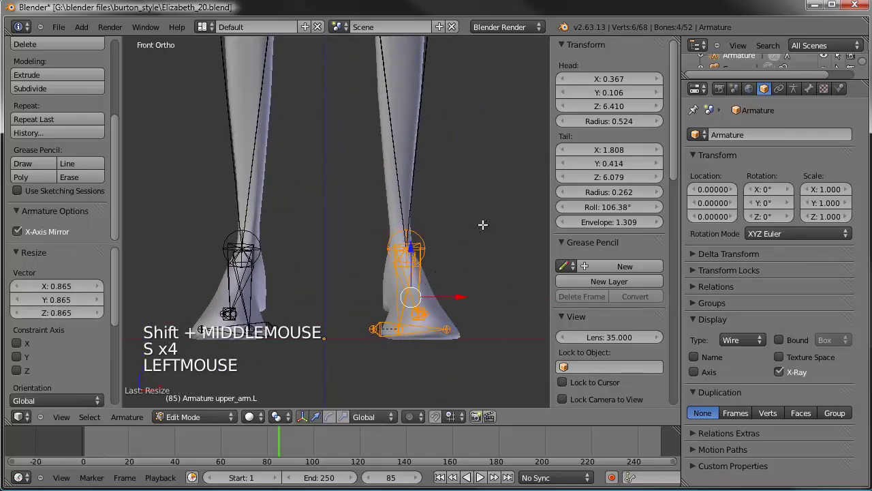
- Scale the left foot bones to about 0.92 in side view and move them about 0.080 along Y and 0.027 along Z
key("KP_3")
middle_click_drag(438, 220, 441, 241, "shift")
key("s")
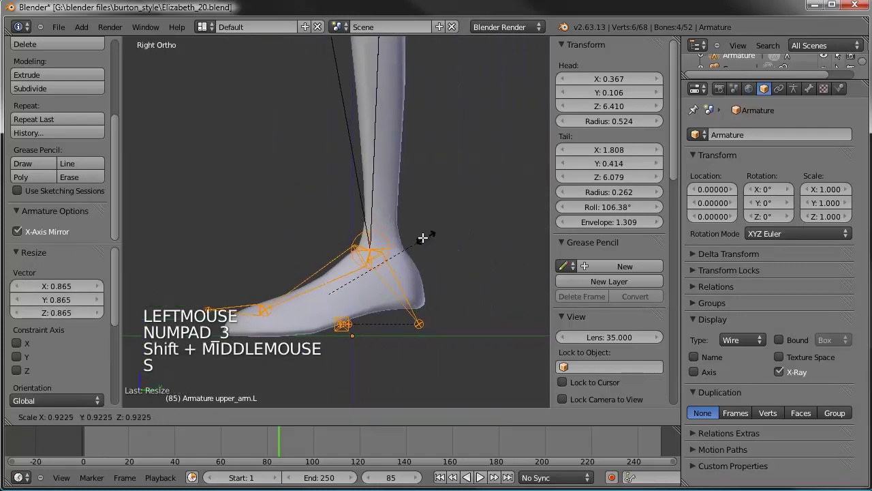
left_click(424, 237)
key("g")
left_click(392, 246)
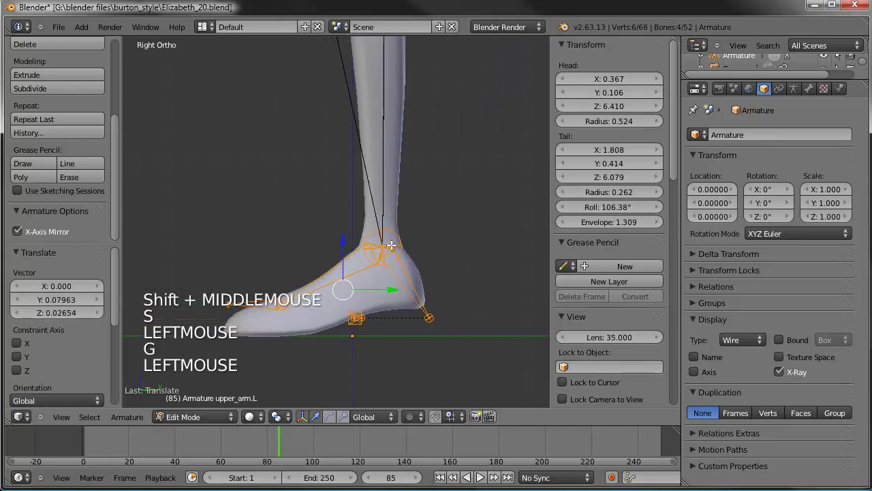
- Nudge the left foot bones about 0.015 along Y and -0.019 along Z to centre the ankle in the mesh
key("g")
left_click(278, 306)
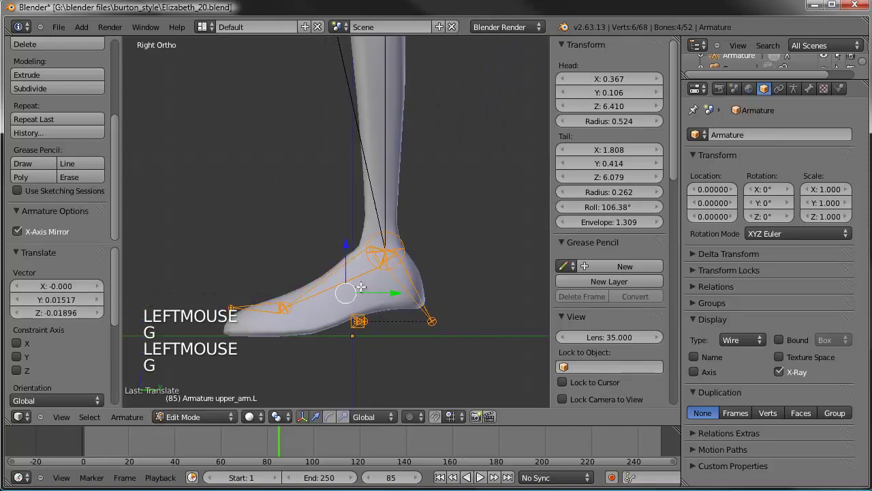
right_click(280, 306)
- Move the left toe bone down into the toes, about 0.023 along Y and -0.083 along Z
right_click(289, 308)
key("g")
left_click(292, 316)
key("g")
key("g")
key("g")
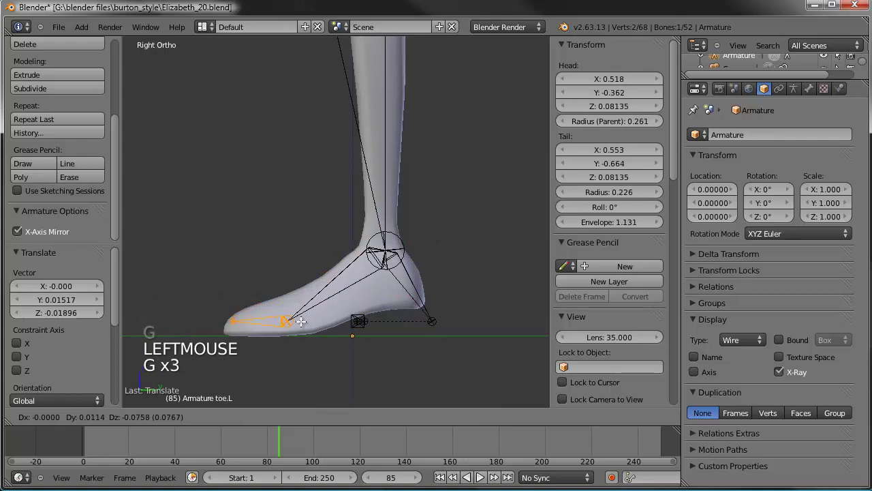
left_click(302, 323)
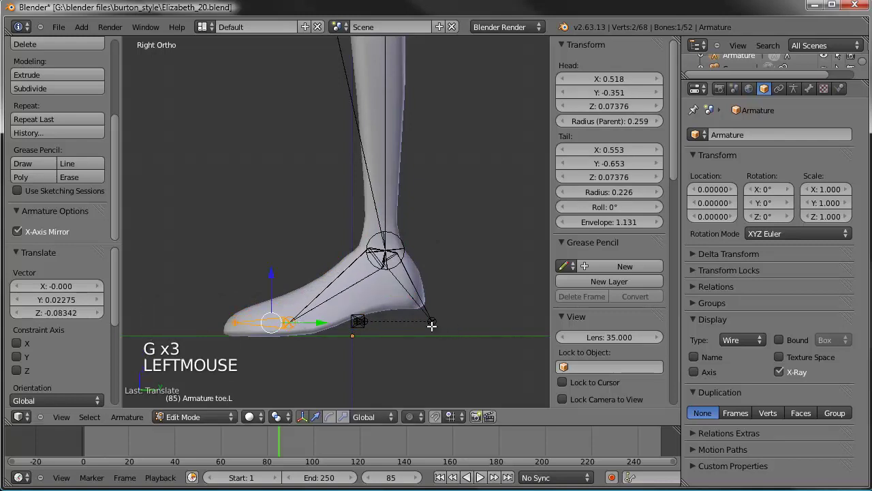
- Move the lower joint of the left heel bone about -0.030 along Y and -0.072 along Z, close to the ground line
right_click(431, 326)
key("g")
key("g")
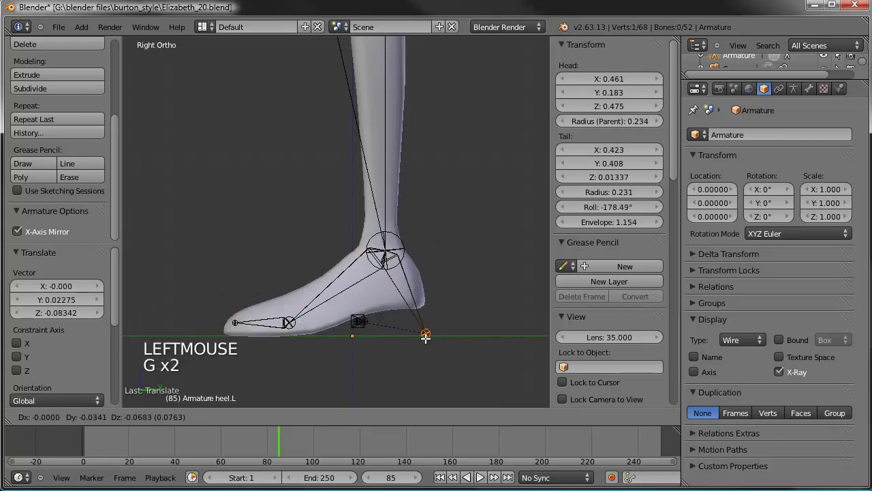
left_click(422, 334)
right_click(360, 319)
key("g")
key("g")
right_click(361, 314)
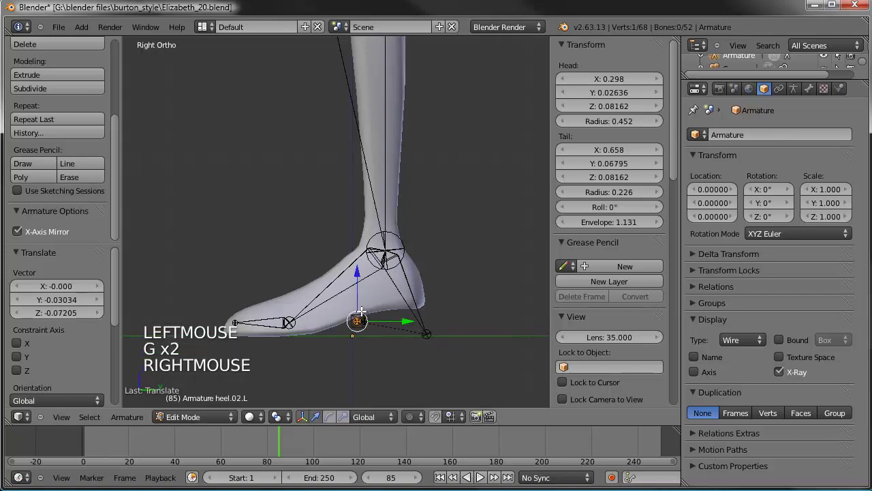
- Lower the whole heel.02.L bone toward the ground, about -0.004 along Y and -0.053 along Z
key("g")
key("g")
key("g")
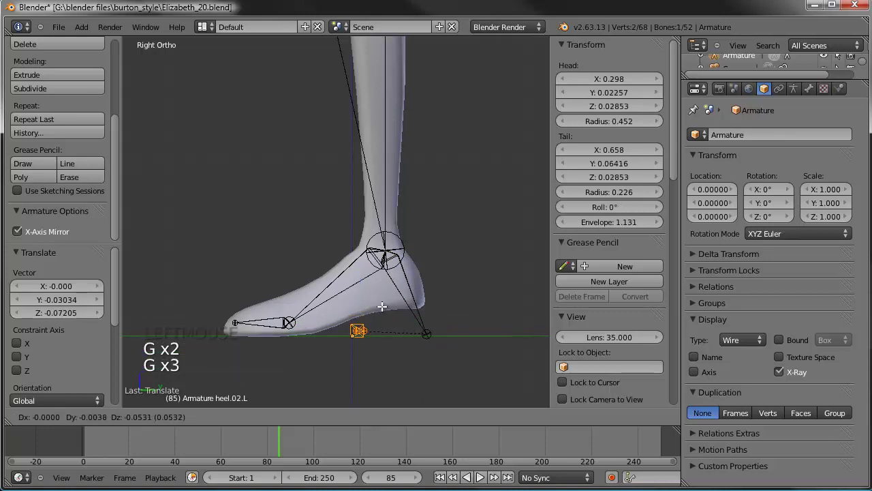
left_click(382, 307)
- Move the left ankle joint slightly inward and upward in front view to centre it in the leg
scroll(492, 326, "down", 3)
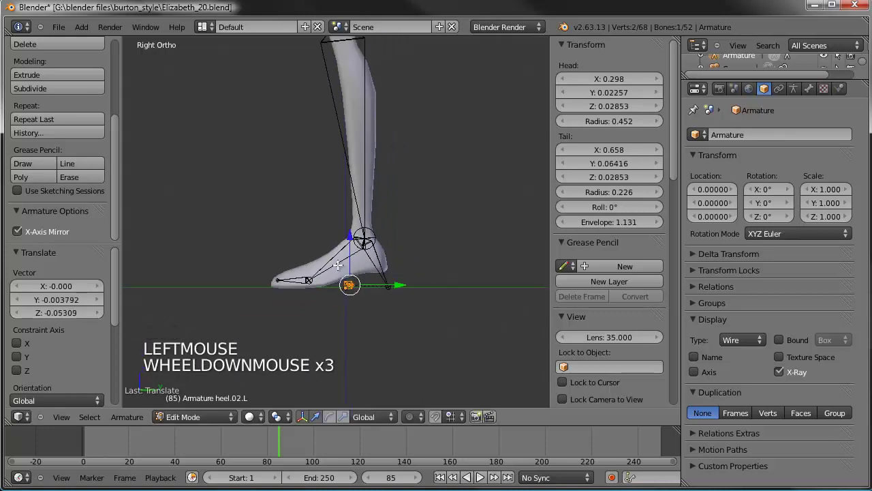
middle_click_drag(493, 326, 515, 307)
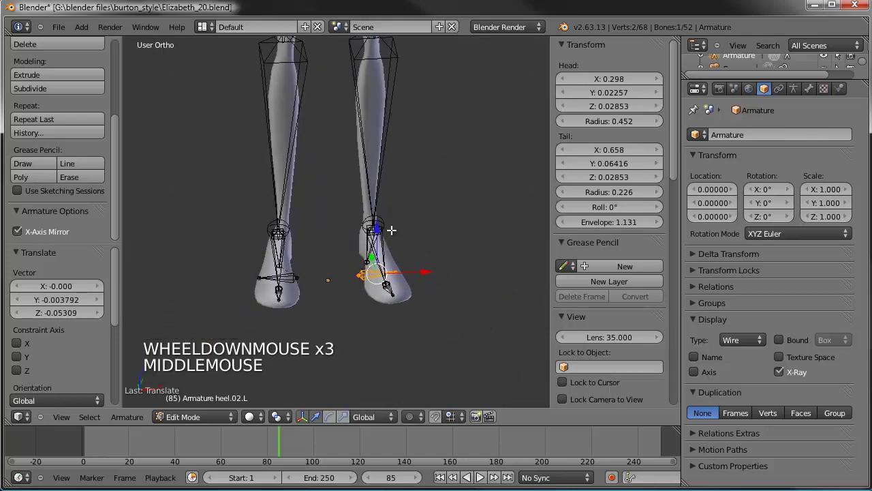
key("KP_1")
right_click(393, 233)
key("g")
key("g")
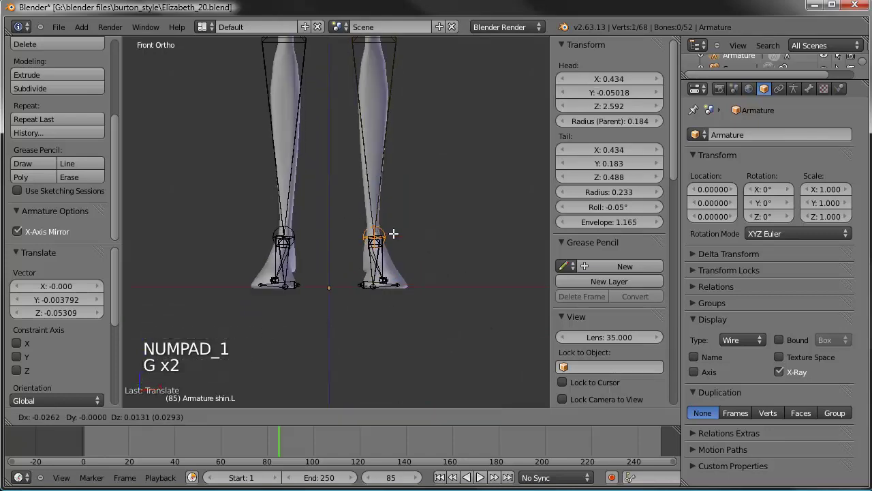
left_click(391, 234)
- Move the left knee joint about -0.007 along X and -0.066 along Z in front view
middle_click_drag(392, 234, 358, 308, "shift")
right_click(356, 208)
key("g")
key("g")
left_click(347, 211)
- Move the upper joint of the left thigh bone about -0.039 along X and 0.026 along Z
key("g")
key("g")
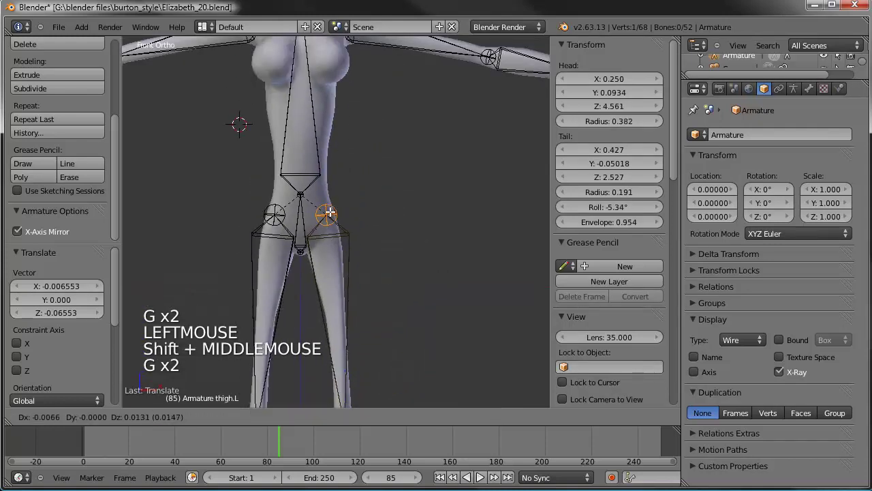
left_click(319, 210)
- Move the upper joint of the hips bone about -0.059 along Y and 0.007 along Z in side view
right_click(300, 194)
key("KP_3")
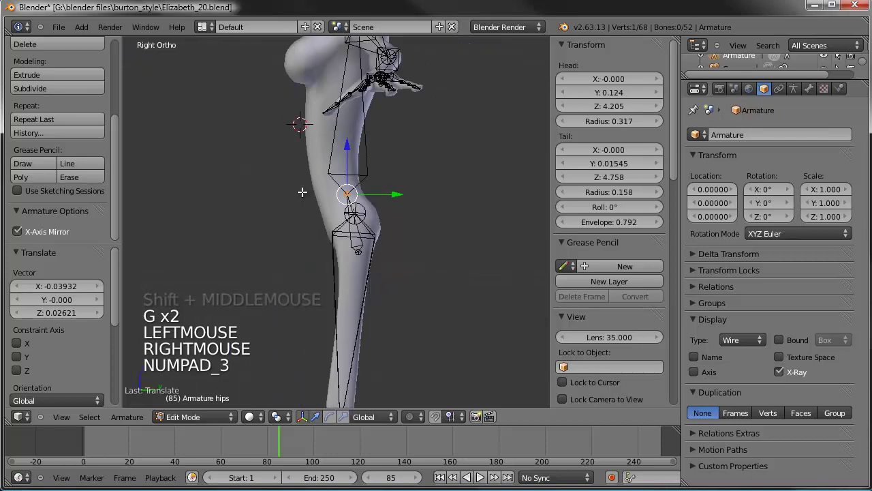
key("g")
left_click(354, 225)
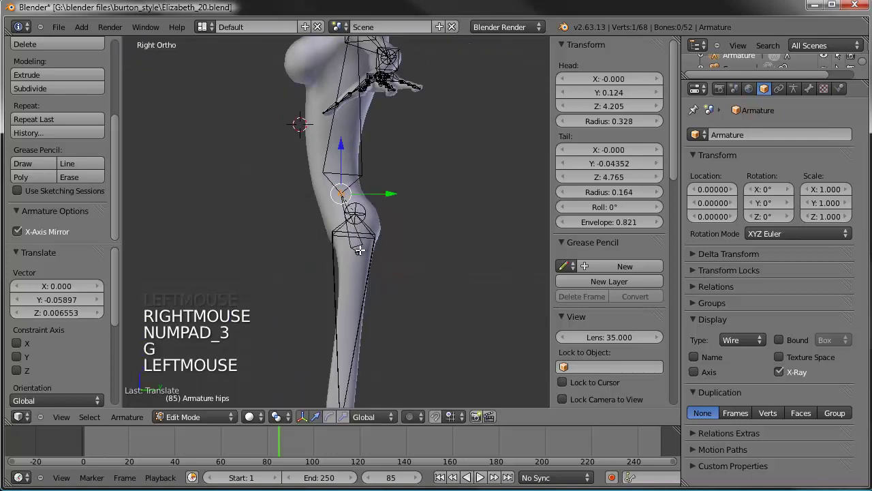
- Move the hips bone's lower joint about 0.02 along both Y and Z, and shift the whole bone about 0.007 along Y and 0.013 along Z
key("g")
key("g")
left_click(359, 245)
key("g")
key("g")
left_click(361, 240)
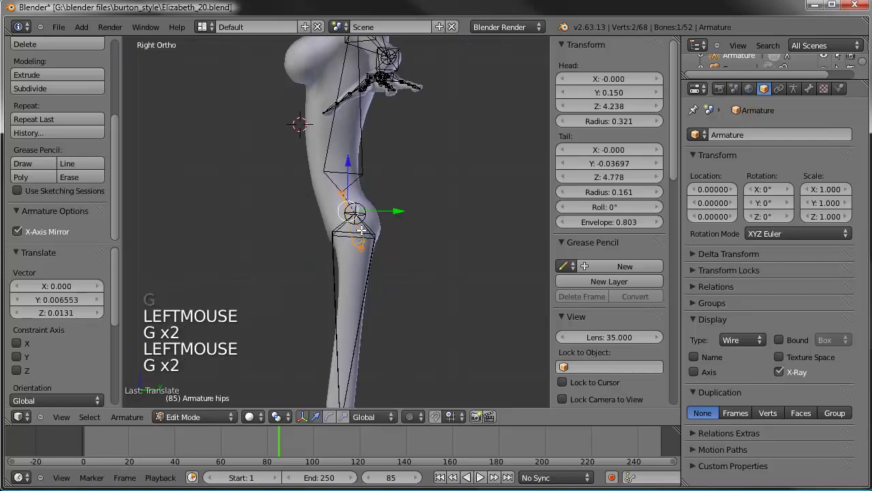
- Show the scene in wireframe and move the joint between the ribs and neck bones about -0.033 along Y and 0.020 along Z
middle_click_drag(360, 240, 345, 212, "shift")
right_click(339, 207)
key("z")
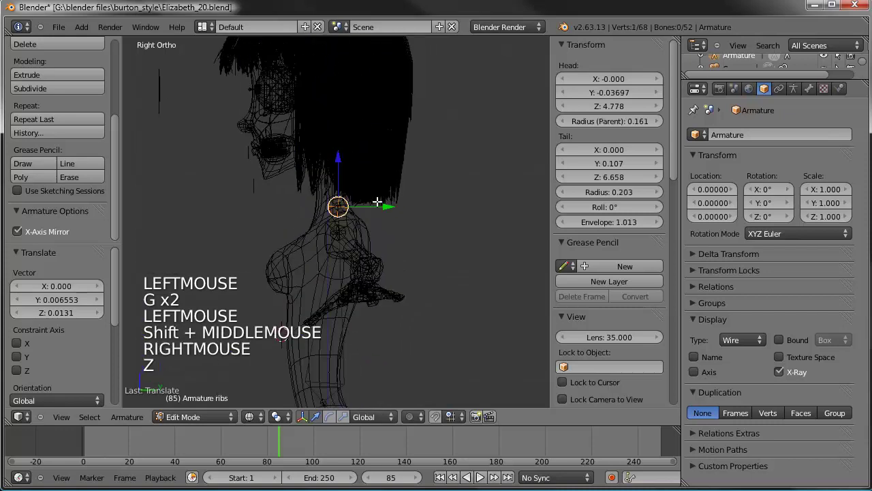
key("g")
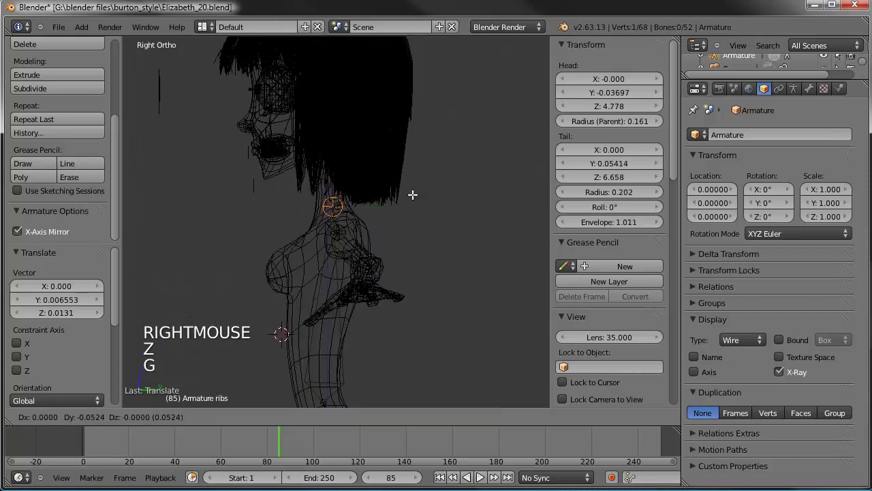
right_click(413, 193)
right_click(339, 206, "shift")
key("g")
left_click(359, 202)
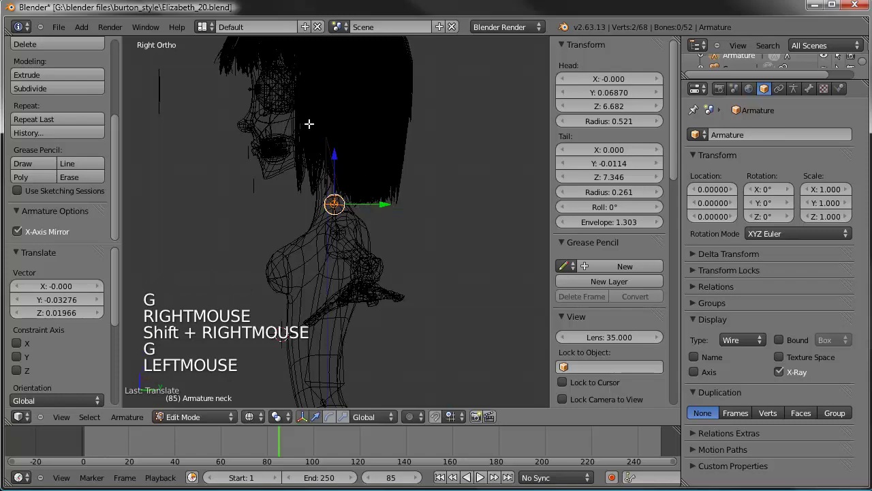
- Leave Edit Mode, select Elizabeth_mesh and hide its scalp hair particle modifier in the viewport
right_click(284, 125)
key("Tab")
right_click(252, 120)
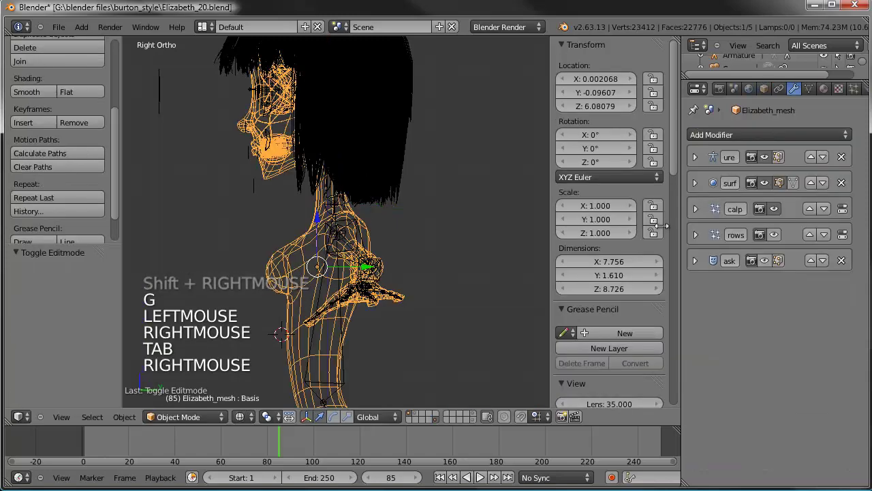
left_click(774, 209)
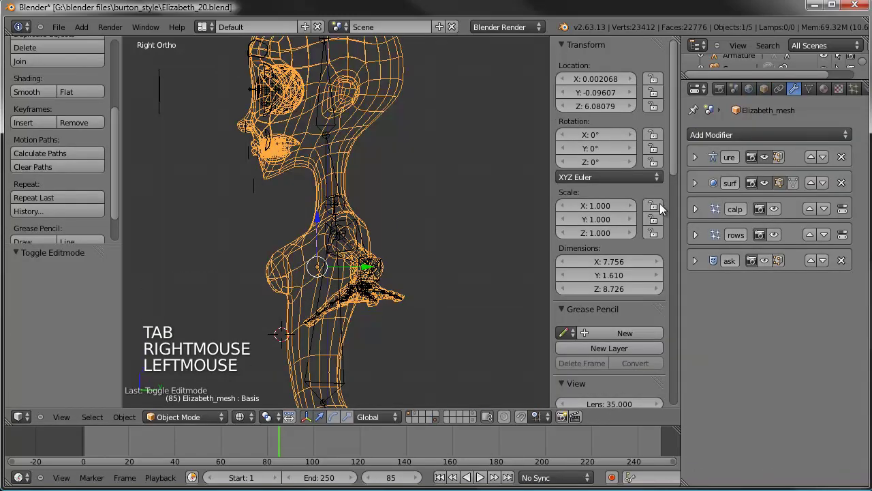
- Edit the Armature again and move the neck bone's upper joint about -0.024 along Y and 0.008 along Z
scroll(392, 147, "down", 1)
right_click(334, 149)
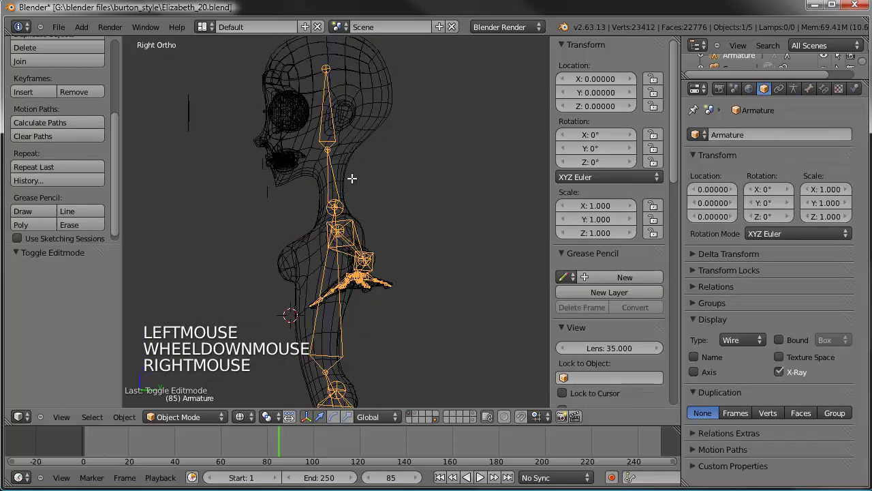
key("Tab")
key("g")
key("g")
left_click(329, 151)
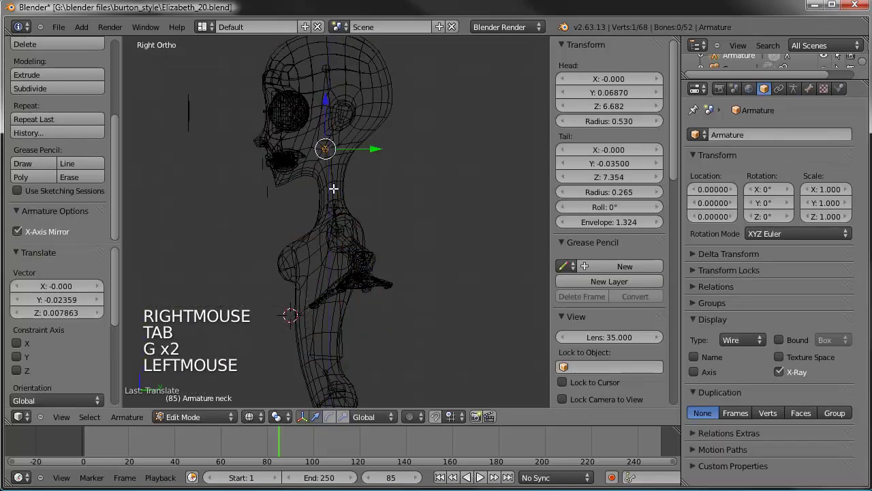
- Return to solid shading and check the armature's fit on the whole body from an angle
scroll(333, 189, "down", 3)
key("z")
mouse_move(229, 221)
middle_mouse_down()
mouse_move(249, 156)
mouse_move(436, 234)
mouse_move(426, 249)
mouse_move(409, 140)
mouse_move(423, 211)
middle_mouse_up()
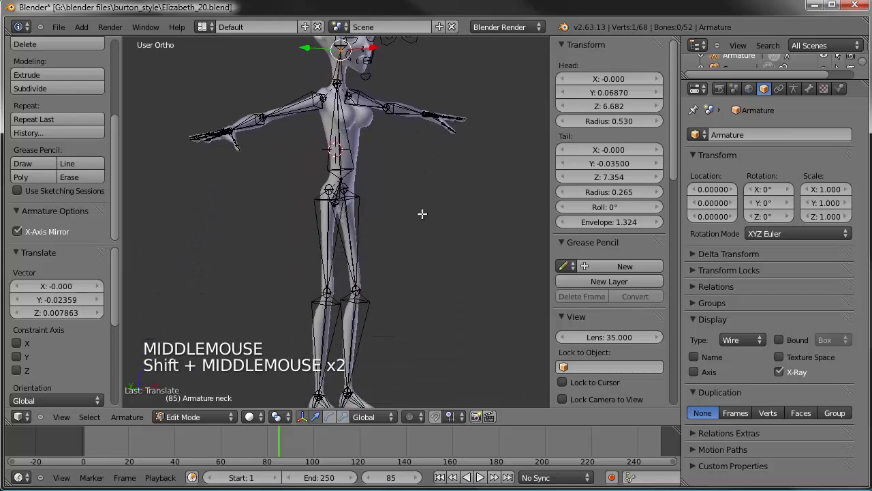
- Leave Edit Mode and bring the whole armature and character into view
key("Tab")
scroll(400, 252, "down", 3)
middle_click_drag(400, 252, 416, 277)
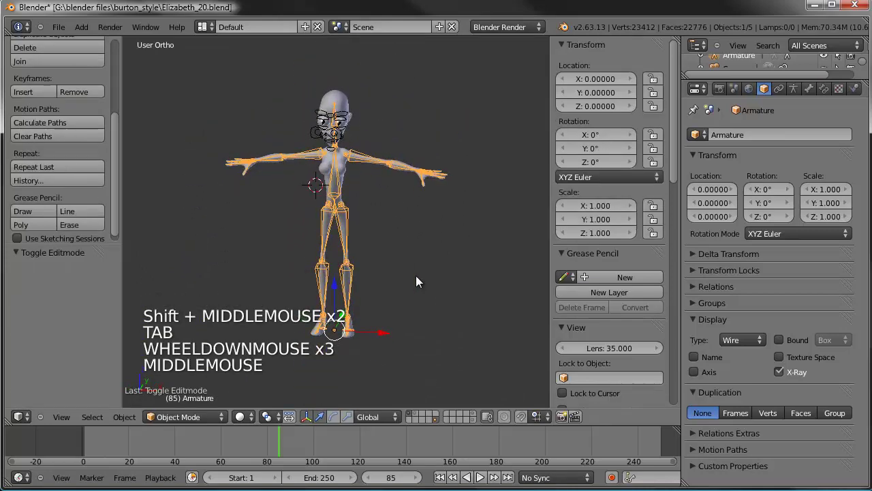
- Search the add-ons in the user preferences for "rig" to check whether Rigify is enabled, and close the preferences
left_click(60, 28)
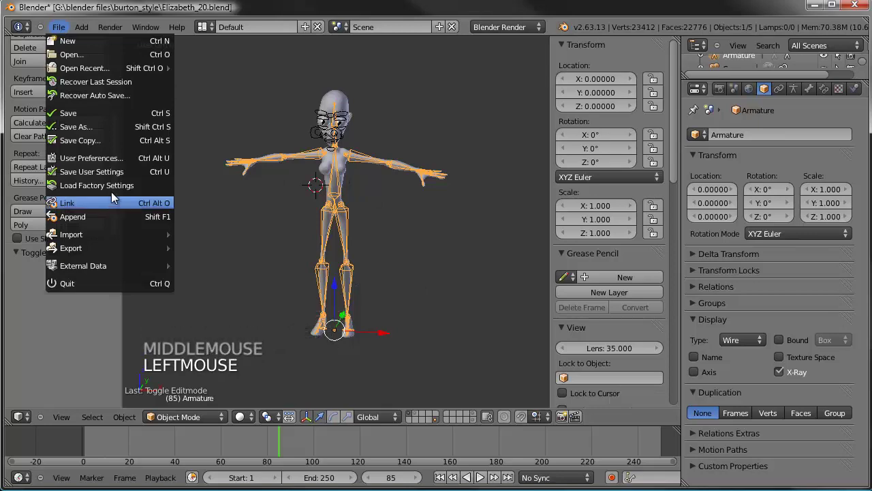
left_click(110, 157)
left_click_drag(287, 15, 320, 46)
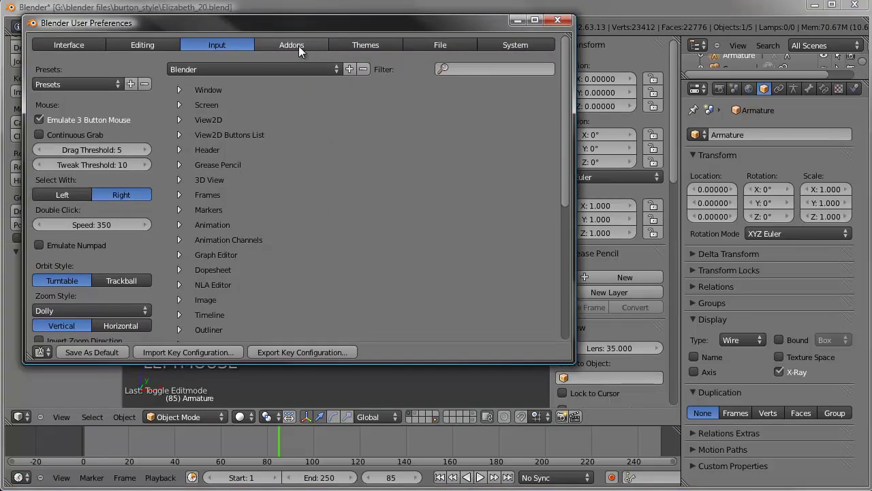
left_click(298, 46)
left_click(99, 69)
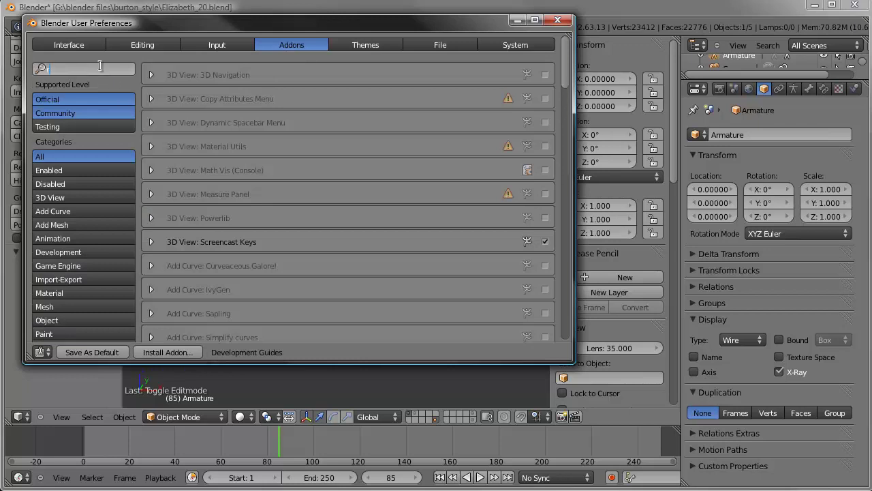
type("rig")
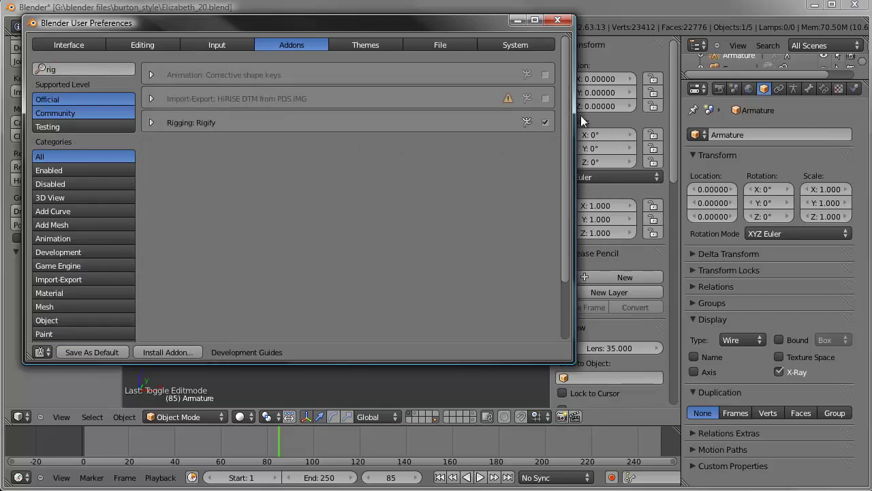
left_click(558, 20)
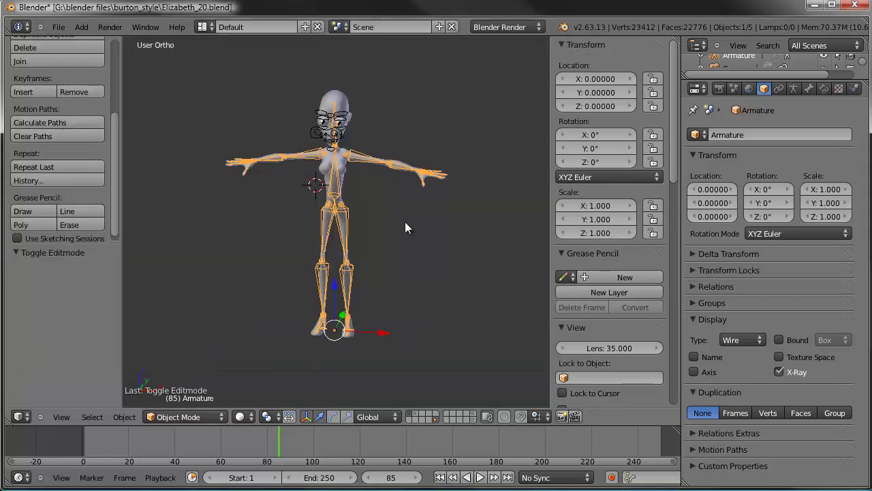
key("space")
type("r")
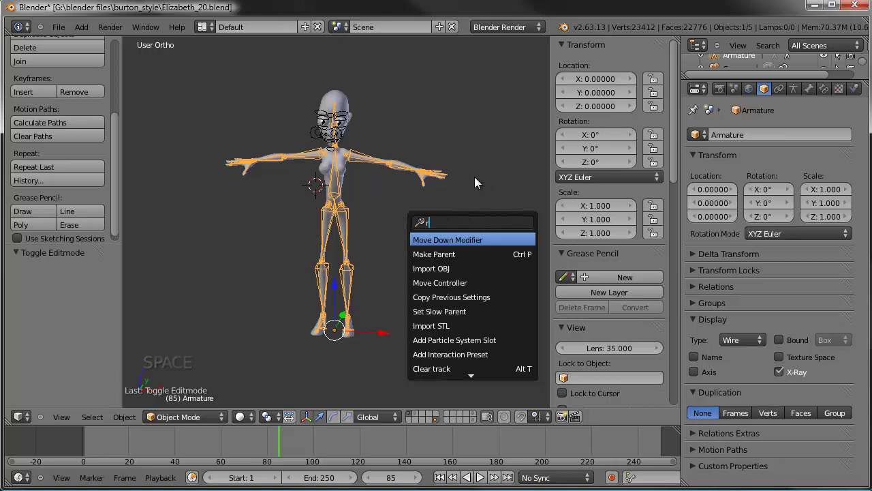
key("Escape")
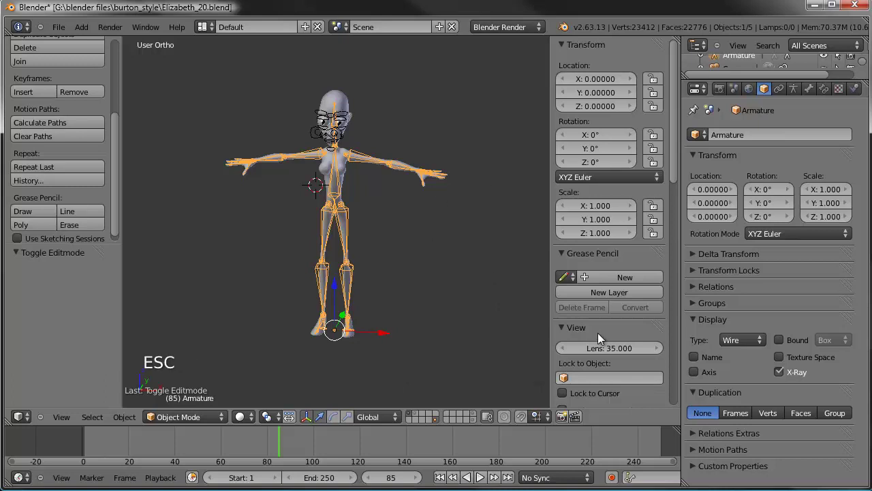
- Generate the Rigify control rig from the fitted Armature, using its armature data settings
left_click(792, 89)
scroll(755, 391, "down", 10)
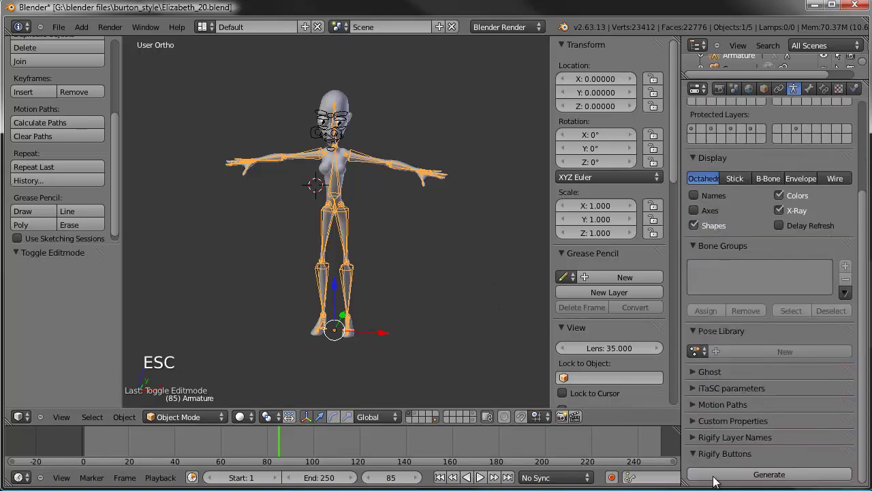
left_click(762, 471)
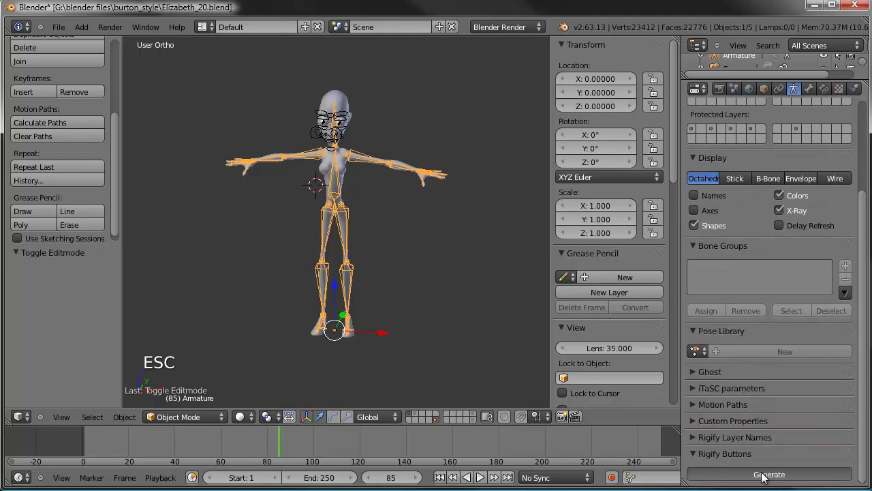
left_click(763, 475)
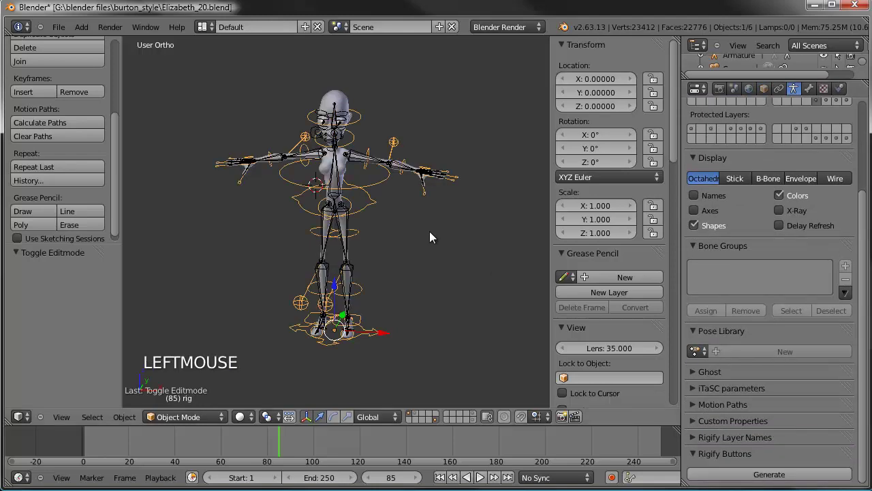
- Move the generated rig and Face_rig to scene layer 11, the first layer of the lower row
middle_click_drag(294, 241, 363, 250)
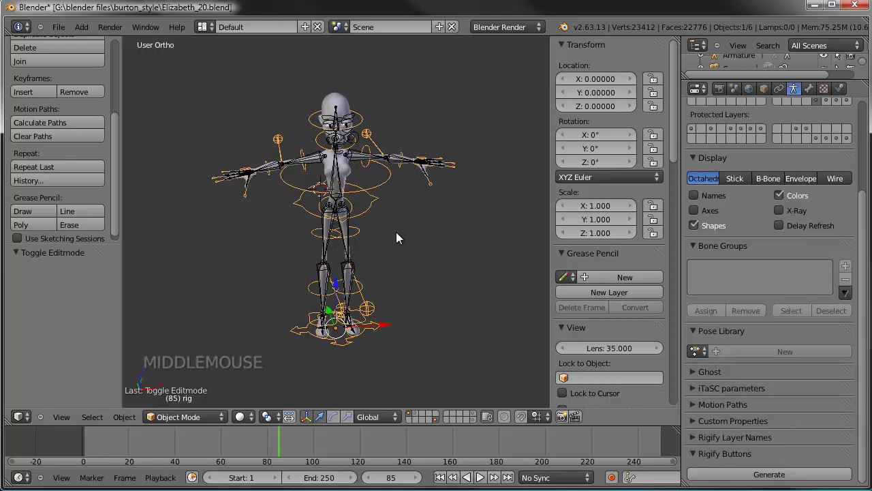
key("m")
left_click(508, 267)
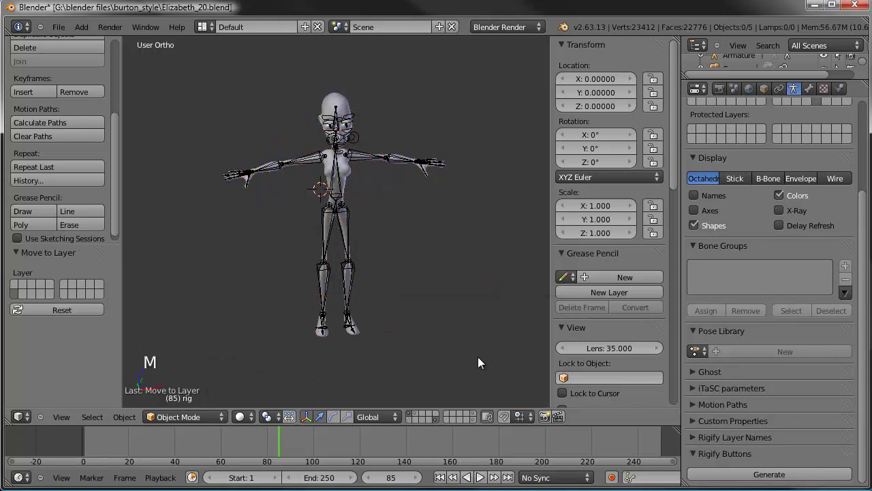
right_click(367, 140)
middle_click_drag(367, 140, 376, 190, "shift")
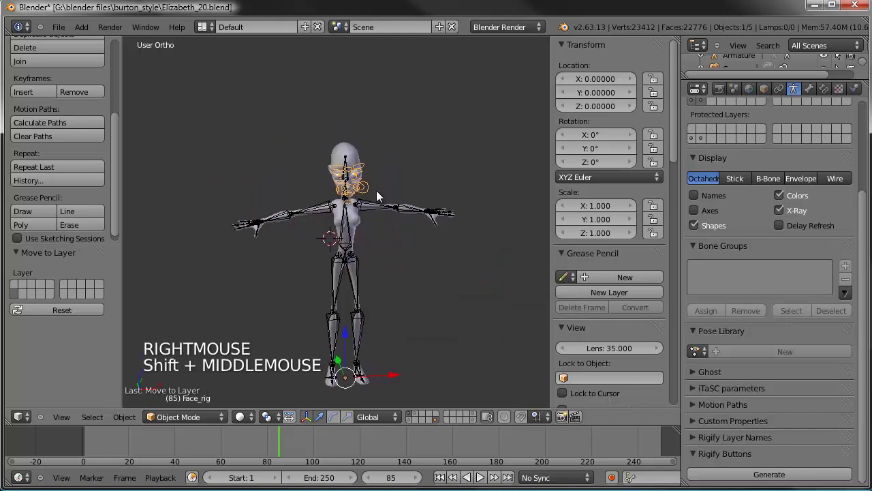
key("KP_1")
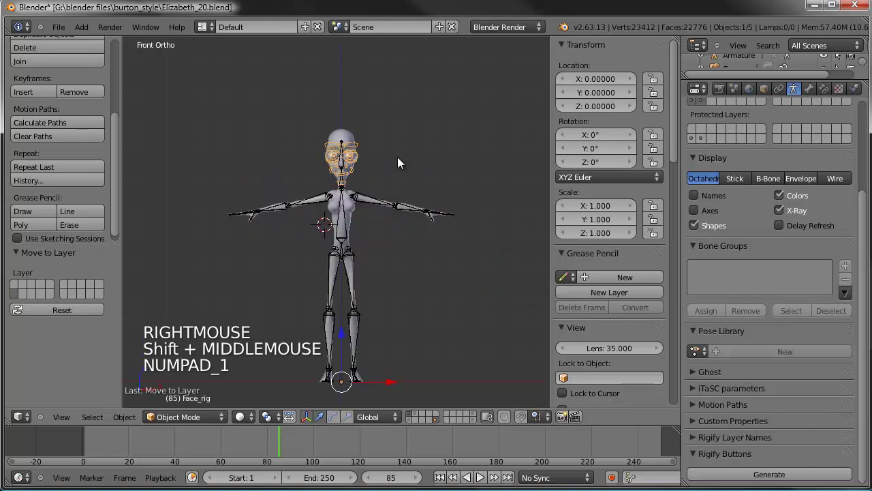
key("m")
left_click(507, 192)
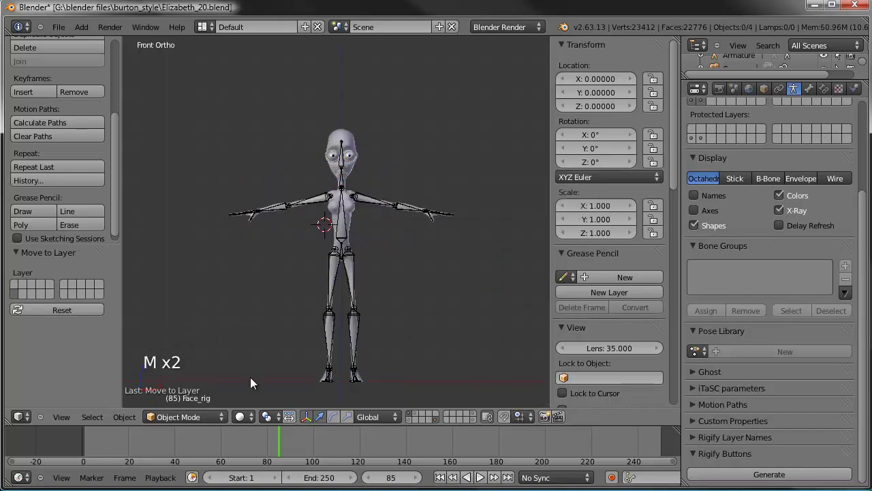
- Delete the base Armature, look at the bare mesh from an angle and undo the deletion
right_click(341, 248)
right_click(340, 246)
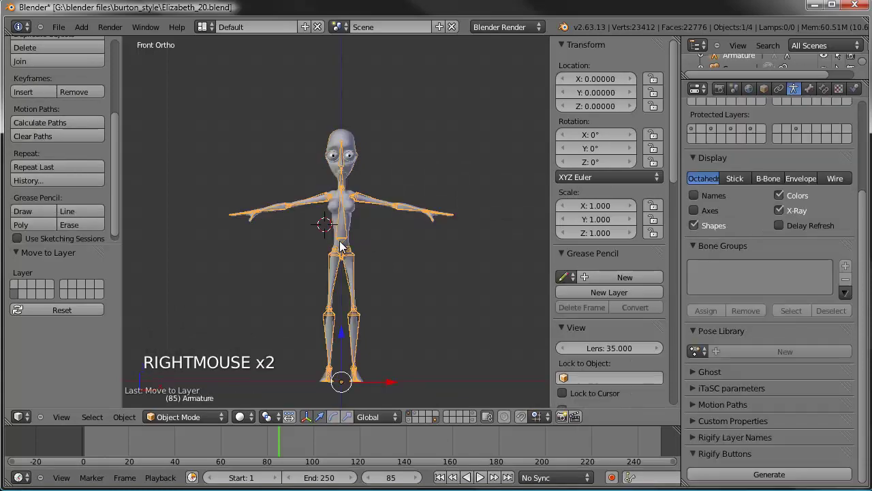
key("Delete")
left_click(347, 223)
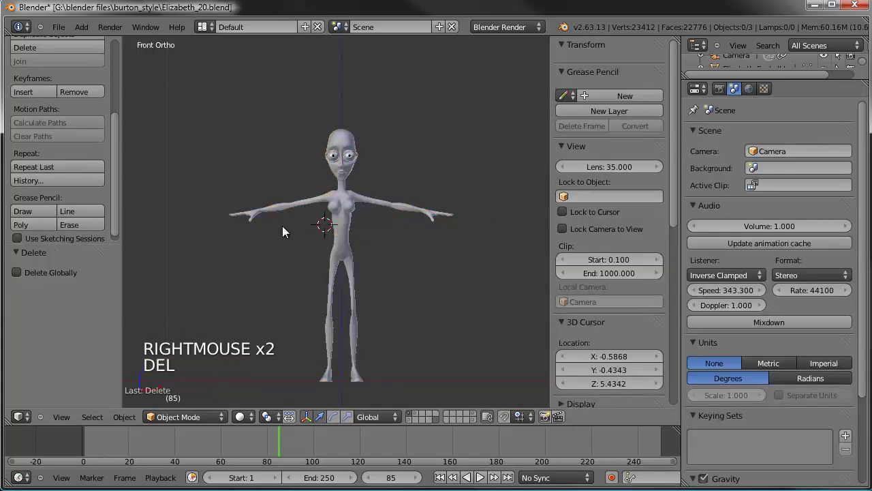
middle_click_drag(283, 225, 398, 227)
key("ctrl+z")
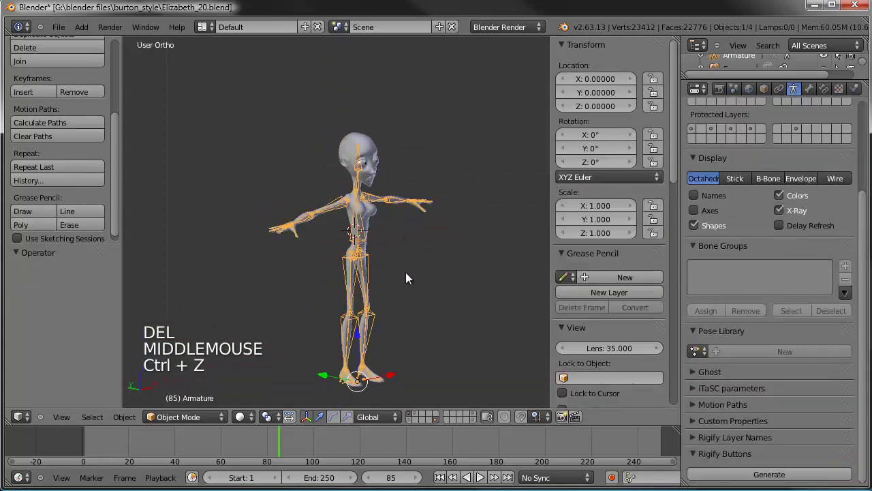
- Deselect everything and show the rigs' layer 11 together with the character mesh's layer, leaving the base Armature's layer hidden
middle_click_drag(405, 278, 398, 241, "shift")
key("a")
middle_click_drag(410, 282, 419, 286, "shift")
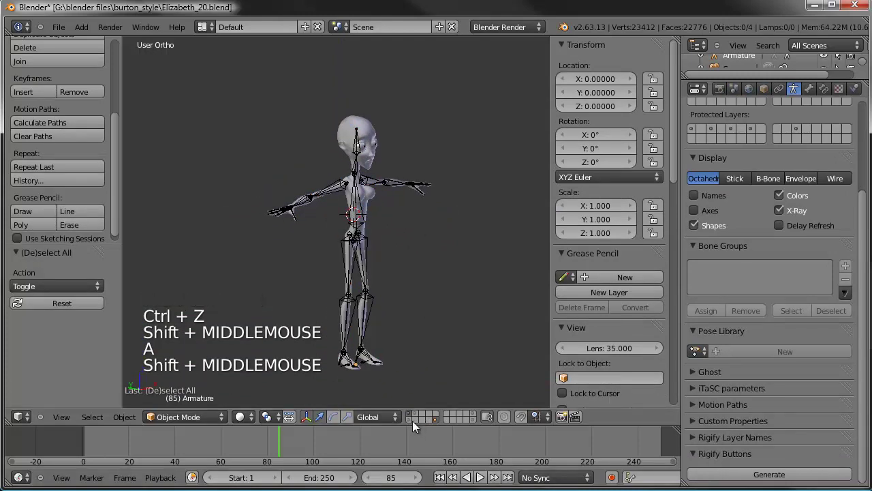
middle_click_drag(401, 196, 407, 225, "shift")
middle_click_drag(408, 225, 363, 208)
middle_click_drag(391, 242, 323, 197, "shift")
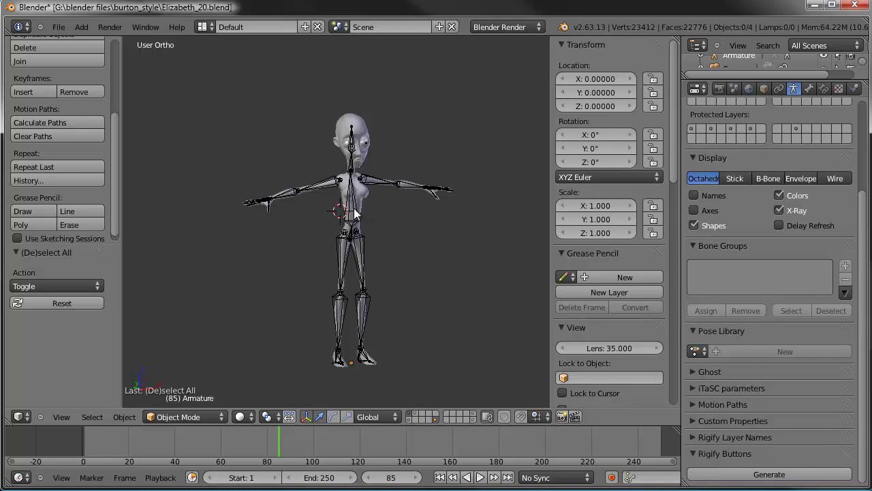
left_click(409, 419)
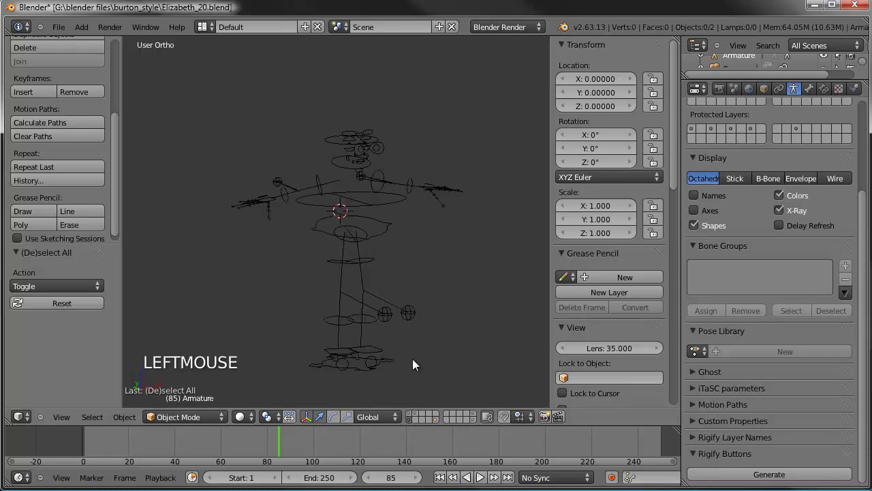
left_click(410, 416, "shift")
- Select Face_rig, add the generated rig to the selection as the active object, and join the two armatures
middle_click_drag(392, 249, 377, 186)
right_click(366, 233)
scroll(376, 184, "up", 4)
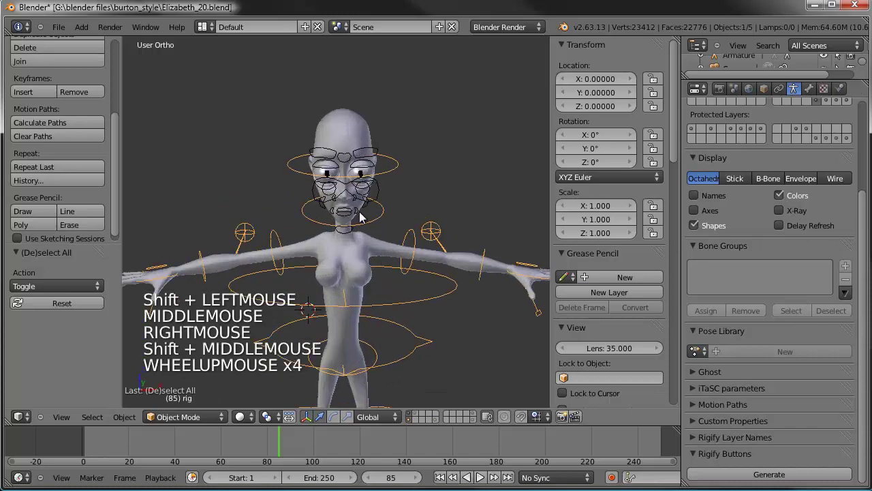
right_click(384, 191)
key("KP_3")
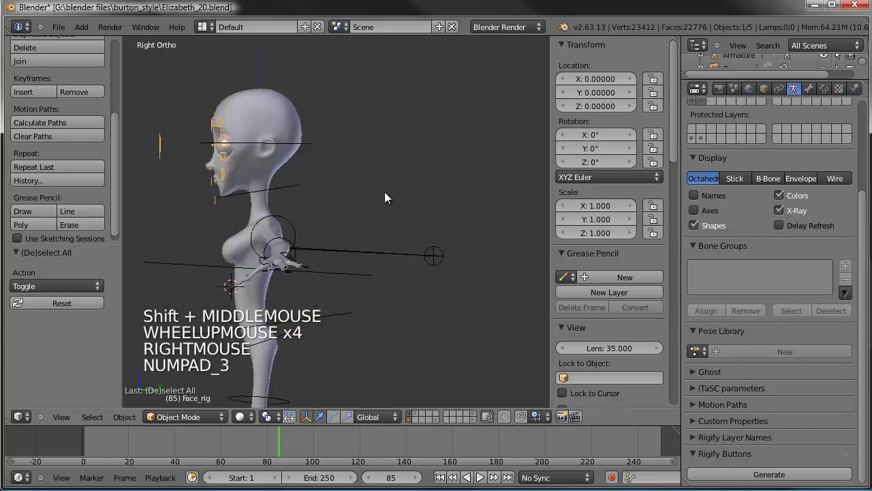
middle_click_drag(384, 191, 399, 236, "shift")
scroll(325, 226, "up", 2)
middle_click_drag(324, 225, 380, 190, "shift")
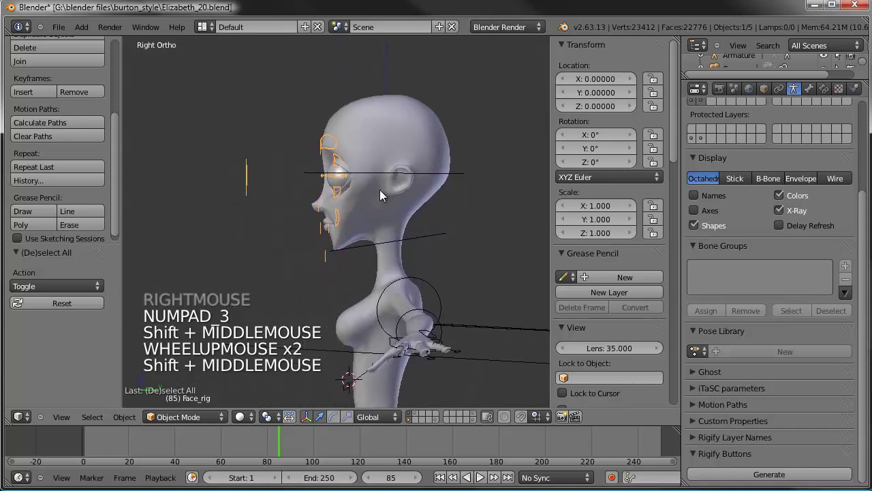
right_click(466, 276, "shift")
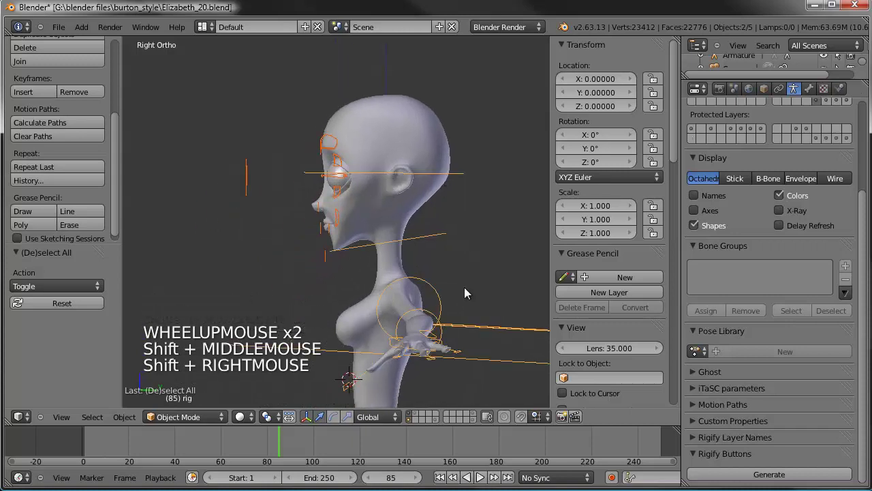
key("ctrl+j")
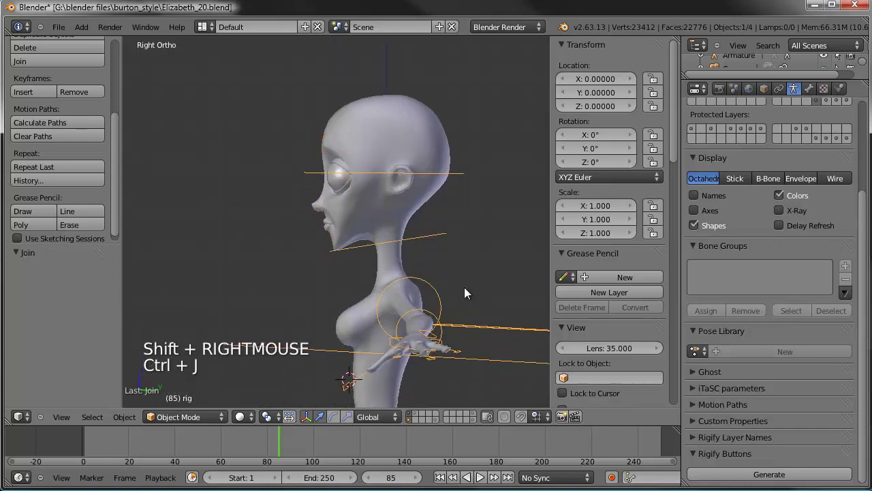
- Turn on the joined rig's bone layer 17, the first of the lower row, to show the face controls
scroll(379, 237, "down", 1)
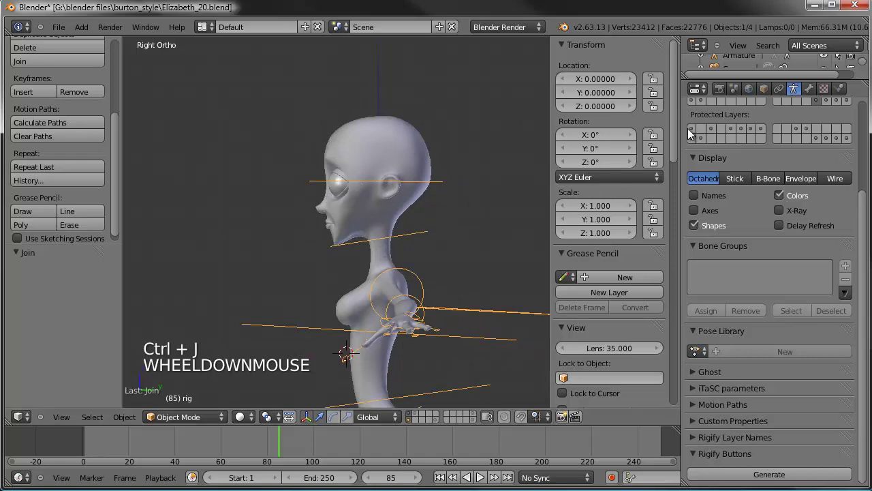
scroll(713, 119, "up", 3)
middle_click_drag(394, 175, 272, 198)
left_click(692, 182, "shift")
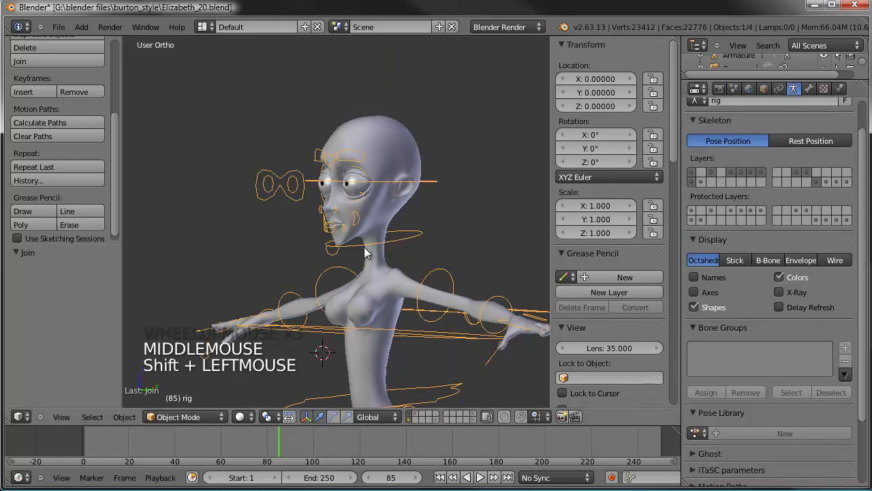
mouse_move(364, 250)
middle_mouse_down()
mouse_move(295, 227)
mouse_move(364, 230)
mouse_move(348, 240)
mouse_move(375, 247)
middle_mouse_up()
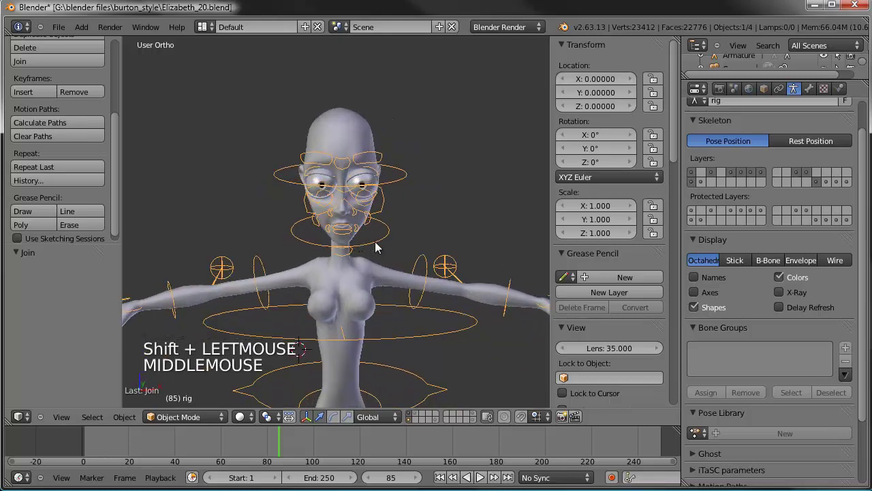
- Select Elizabeth_mesh and expand its Armature modifier to examine the target object setting
right_click(384, 271)
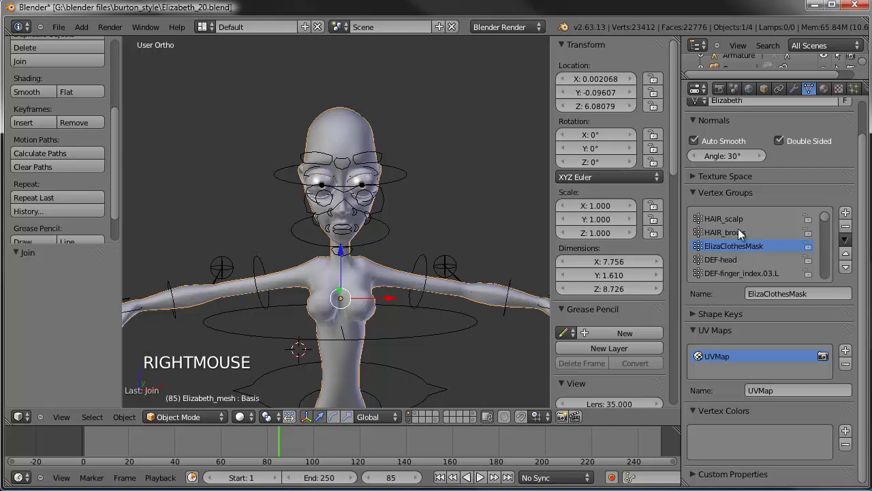
left_click(794, 87)
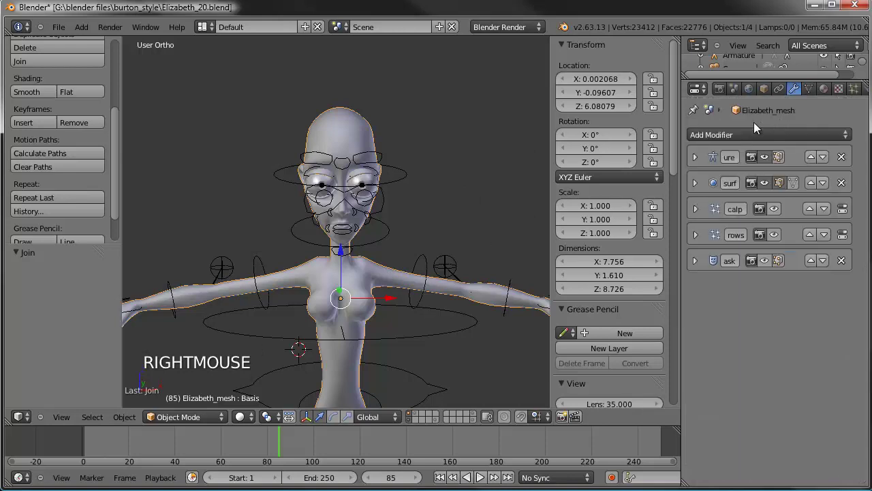
left_click(695, 157)
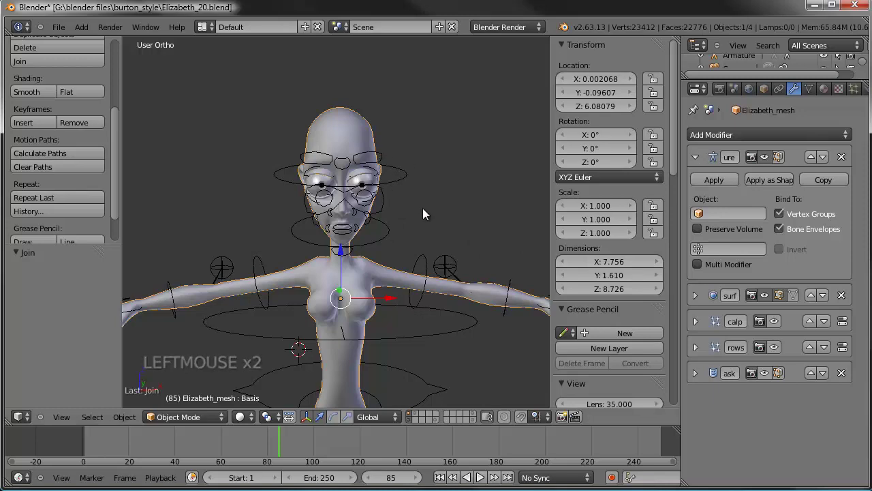
right_click(404, 173, "shift")
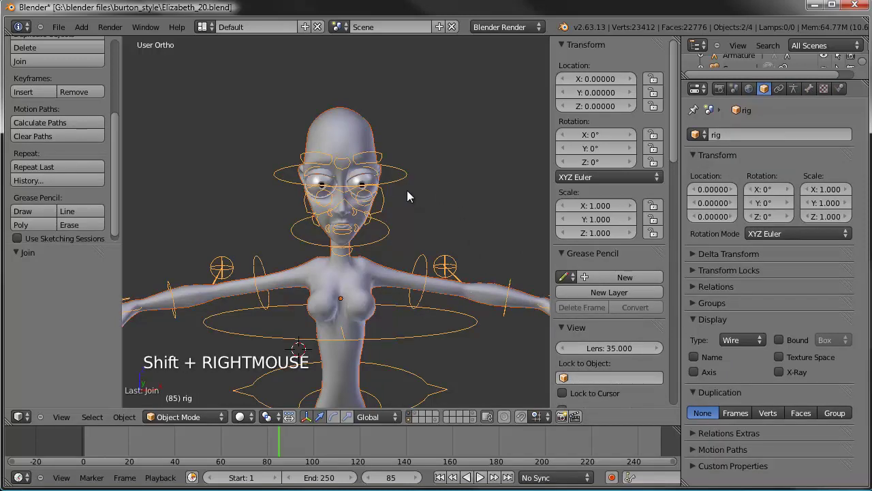
key("ctrl+p")
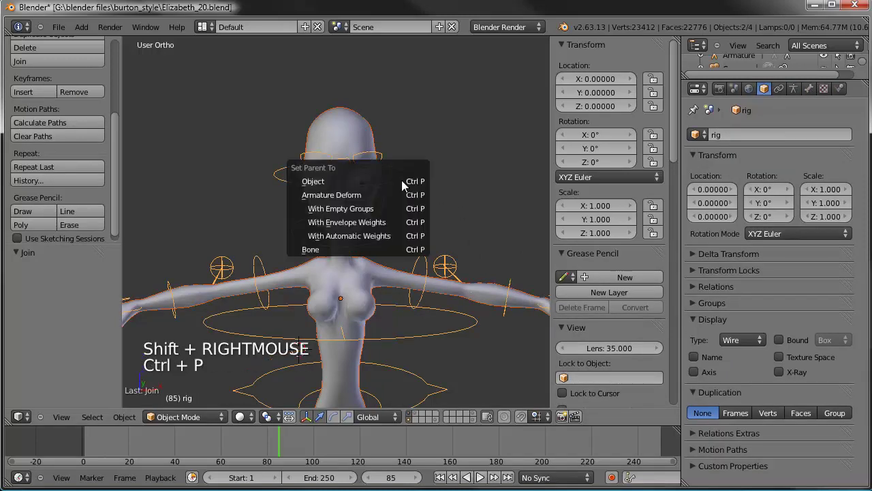
left_click(383, 235)
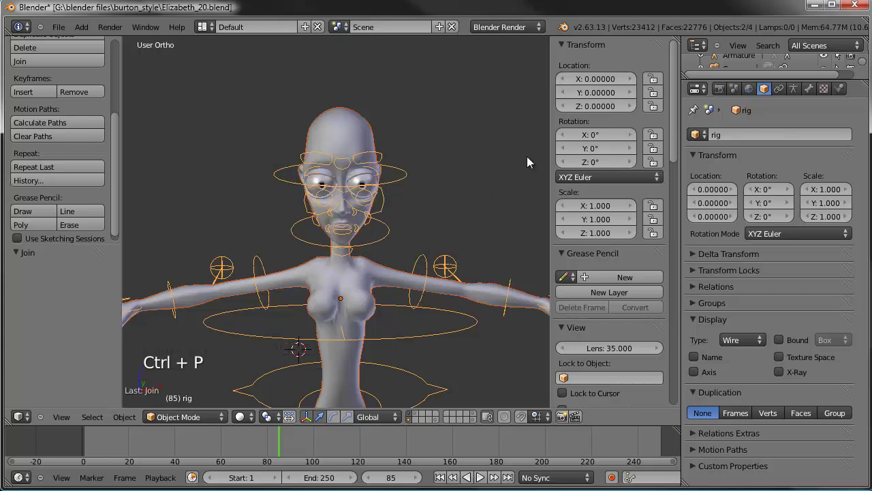
key("Escape")
- Select Elizabeth_mesh and set the target object of its Armature modifier to rig
right_click(371, 120)
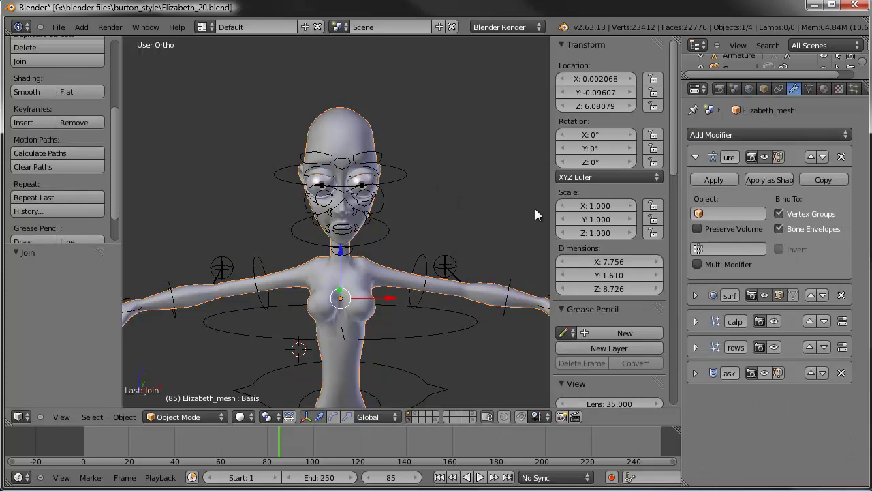
middle_click_drag(484, 204, 478, 202)
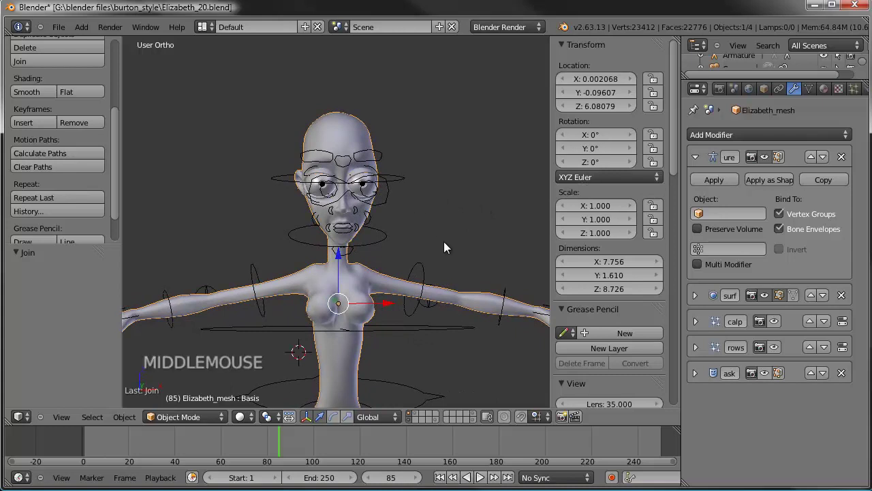
left_click(714, 212)
left_click(706, 246)
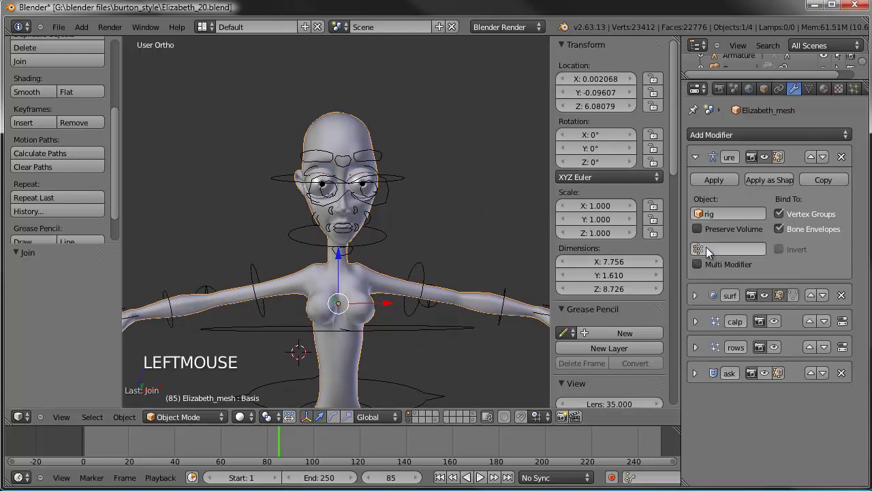
- Rename the rig object as Elizabeth_Rig and check the target name in the Armature modifier of Elizabeth_mesh
right_click(425, 184)
left_click(743, 134)
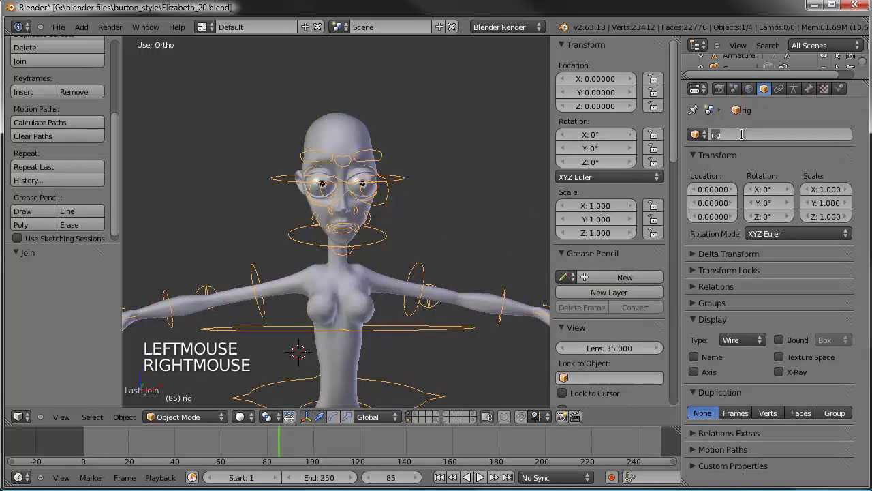
type("Elizabeth_Rig")
key("Return")
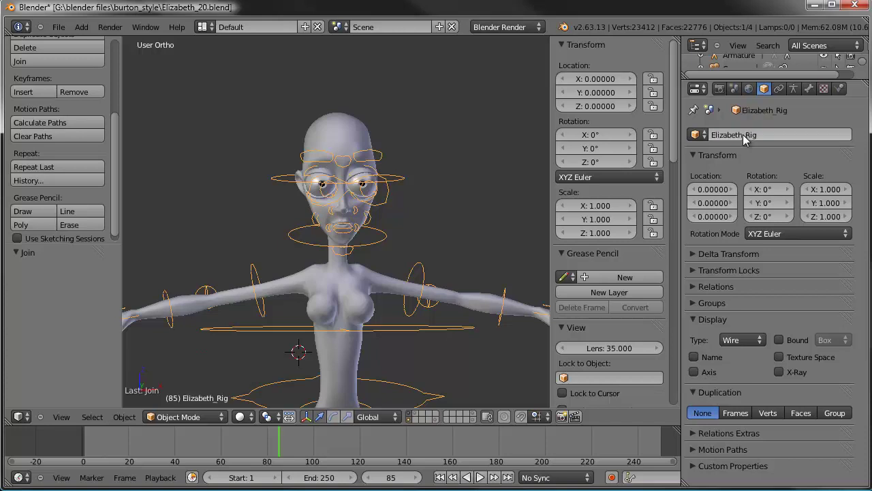
right_click(403, 180)
right_click(403, 179)
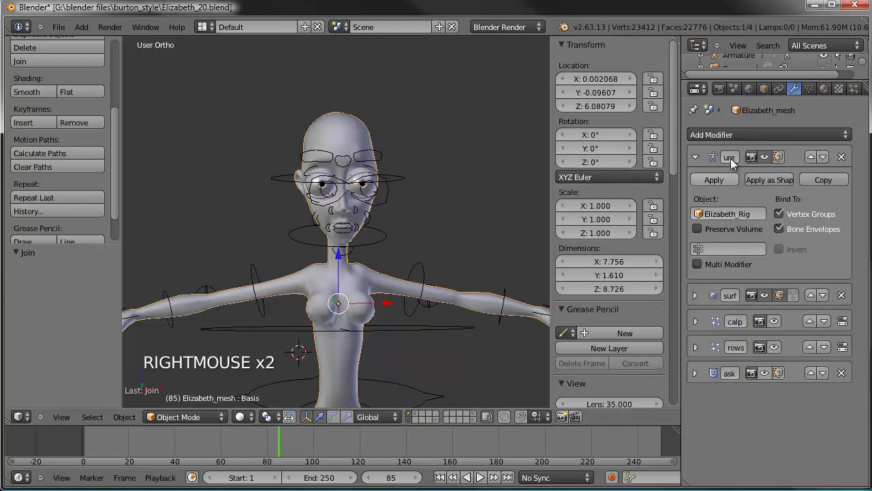
- Select Elizabeth_Rig and switch it to Pose Mode
right_click(418, 270)
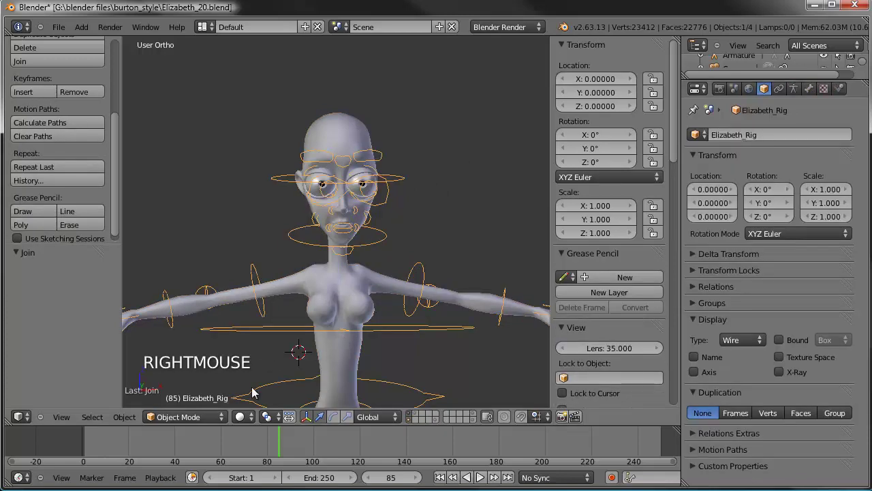
left_click(205, 418)
left_click(208, 373)
- Select the hand.L bone and bring up its Rig Main Properties and the Rig Layers list
scroll(399, 312, "down", 1)
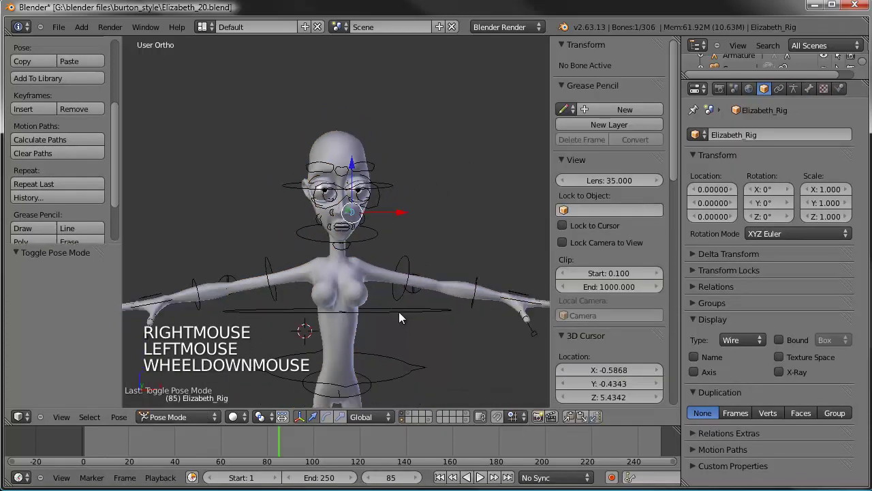
middle_click_drag(399, 311, 398, 194, "shift")
scroll(416, 198, "down", 2)
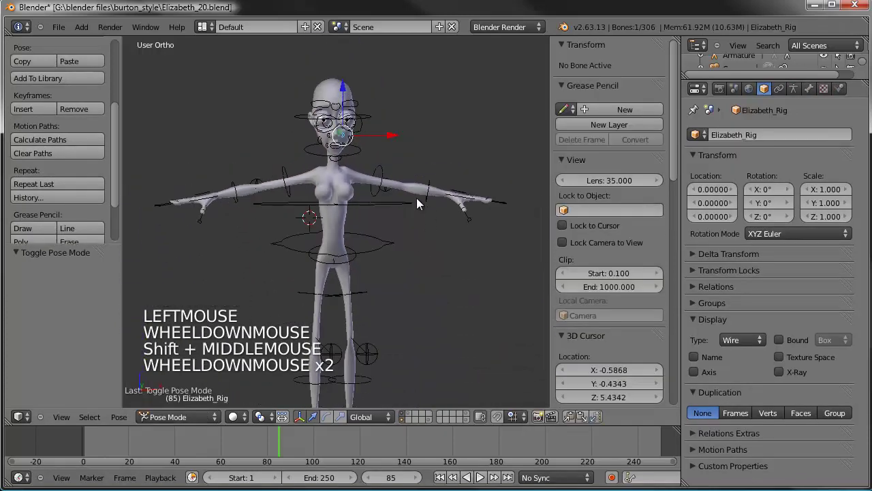
right_click(468, 205)
middle_click_drag(469, 248, 538, 279)
scroll(600, 334, "down", 16)
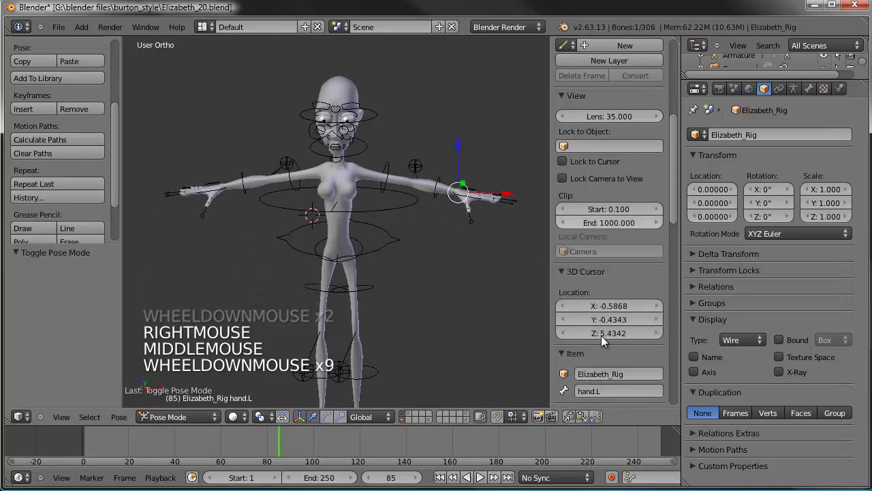
scroll(601, 336, "down", 10)
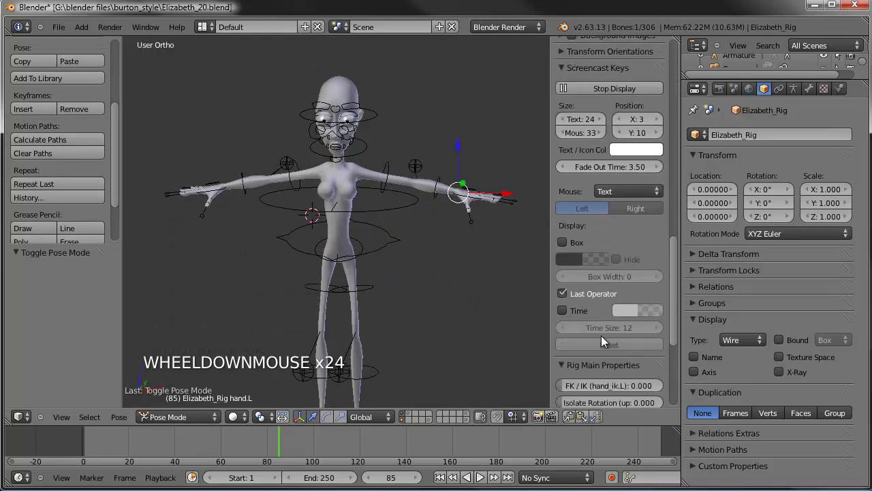
left_click(676, 386)
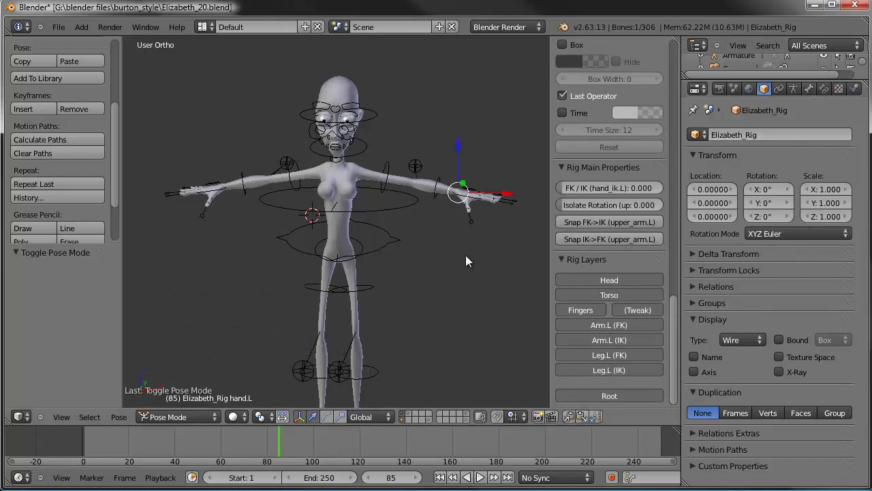
- Hide the Leg.L (FK) and Arm.L (FK) rig layers
left_click(616, 372)
left_click(615, 369)
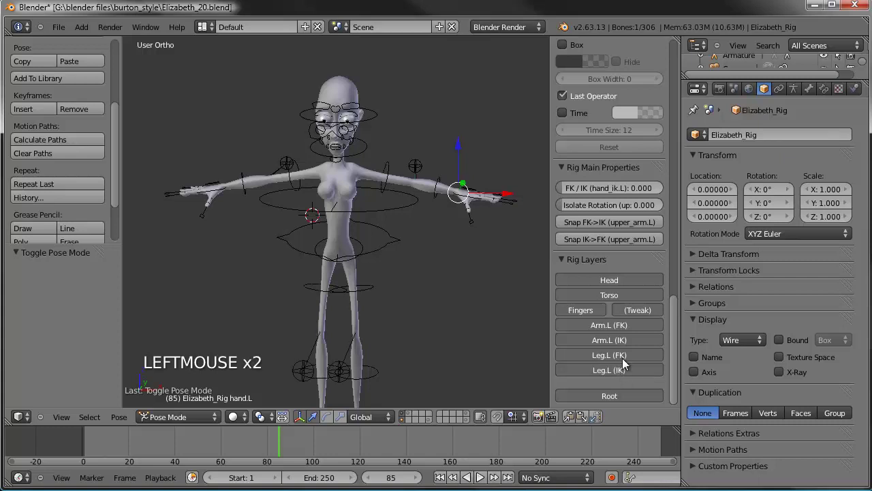
left_click(619, 358)
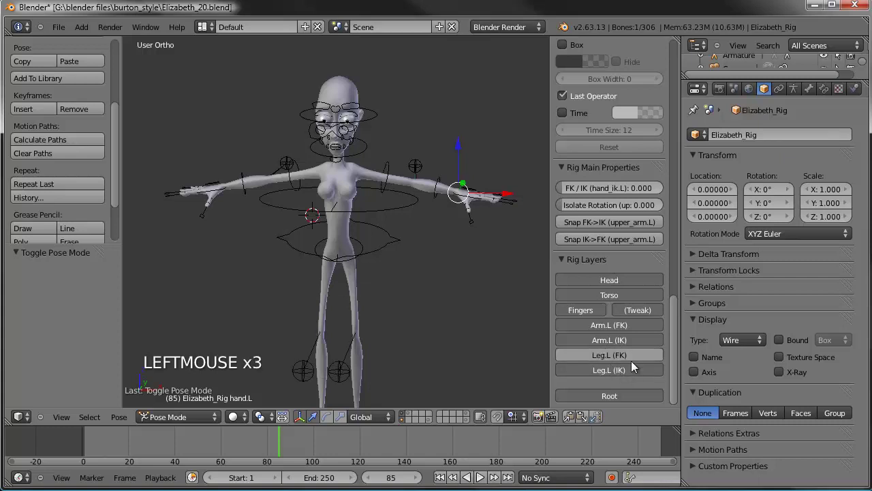
left_click(628, 325)
- Select the hand_ik.L control and raise its FK / IK value to bring the left arm towards IK
right_click(497, 199)
key("g")
key("g")
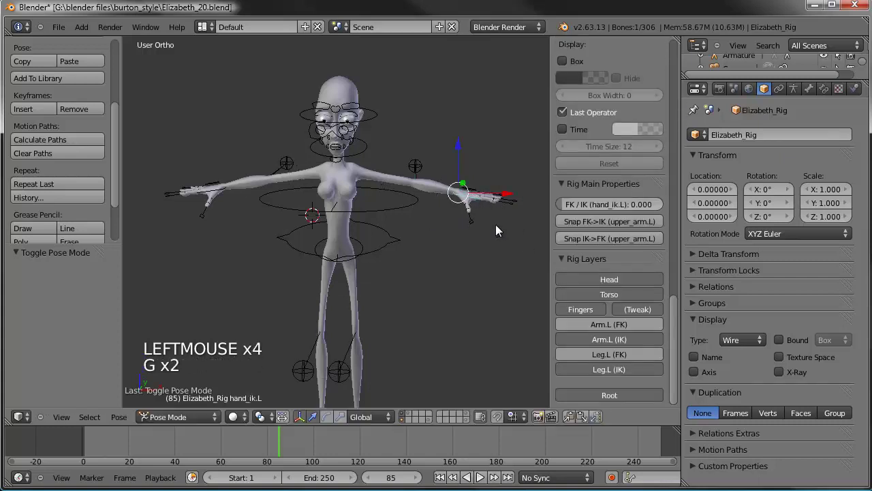
right_click(495, 230)
left_click_drag(572, 204, 658, 204)
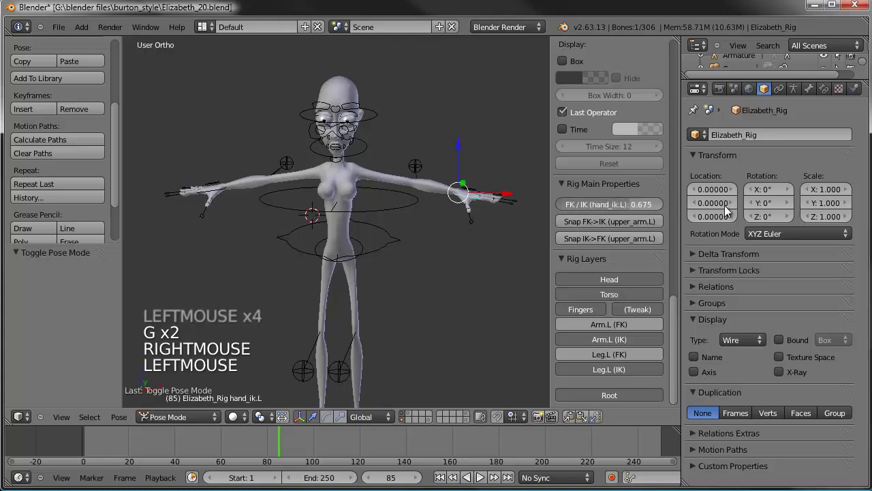
- Hide the Fingers rig layer, select the hand_ik.R control and set its FK / IK value to 1.000
right_click(254, 196)
right_click(217, 188)
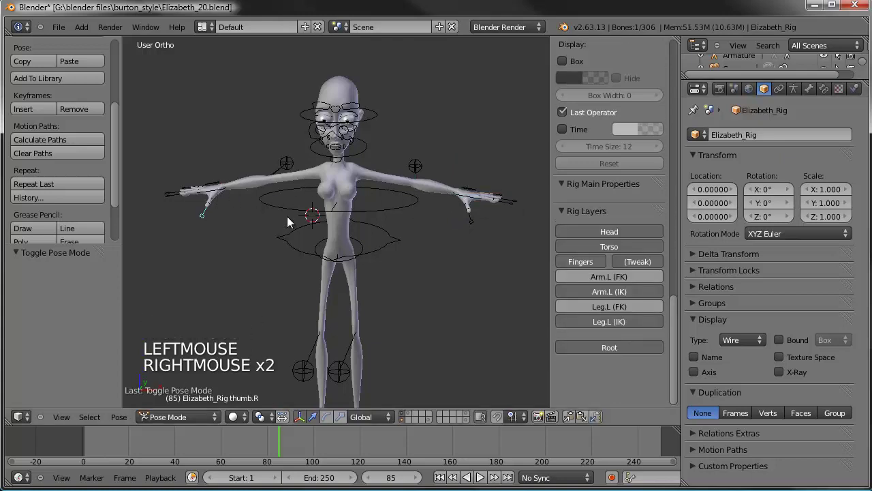
left_click(581, 261)
right_click(218, 194)
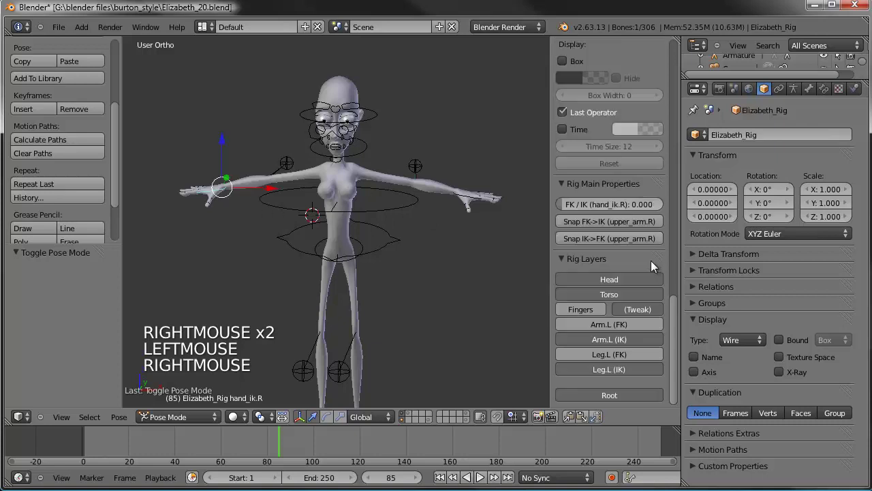
left_click_drag(566, 203, 726, 203)
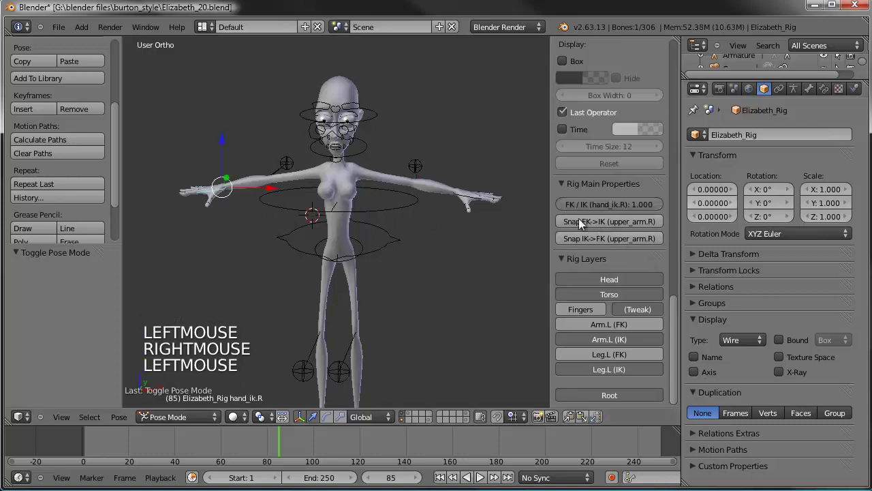
- Move and rotate the hand_ik.R control so the right arm bends down beside the hip with the fingers pointing downward
key("g")
left_click(284, 229)
key("r")
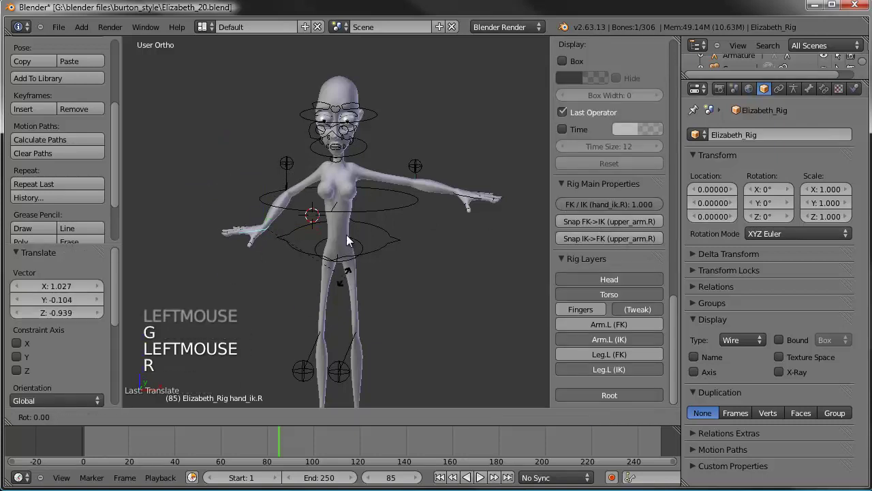
left_click(286, 231)
key("g")
left_click(299, 212)
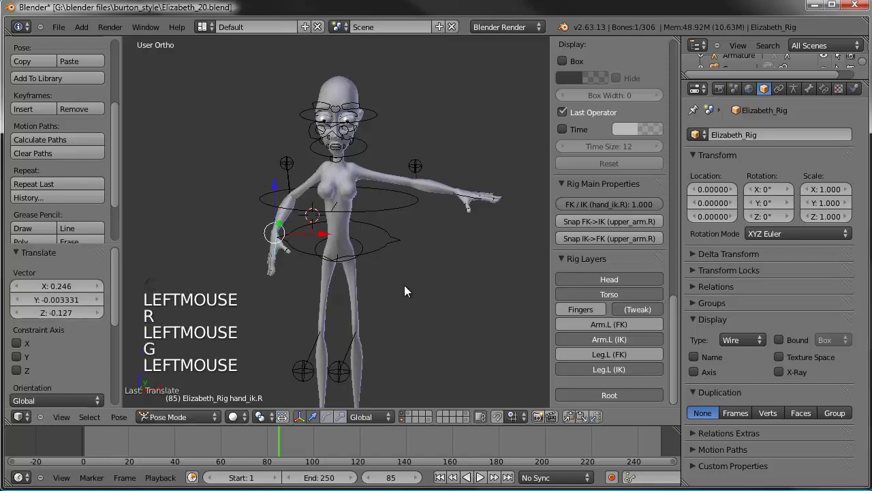
- Show the Fingers rig layer for posing the right hand
scroll(308, 248, "up", 4)
middle_click_drag(297, 273, 320, 204, "shift")
left_click(586, 309)
scroll(342, 265, "up", 4)
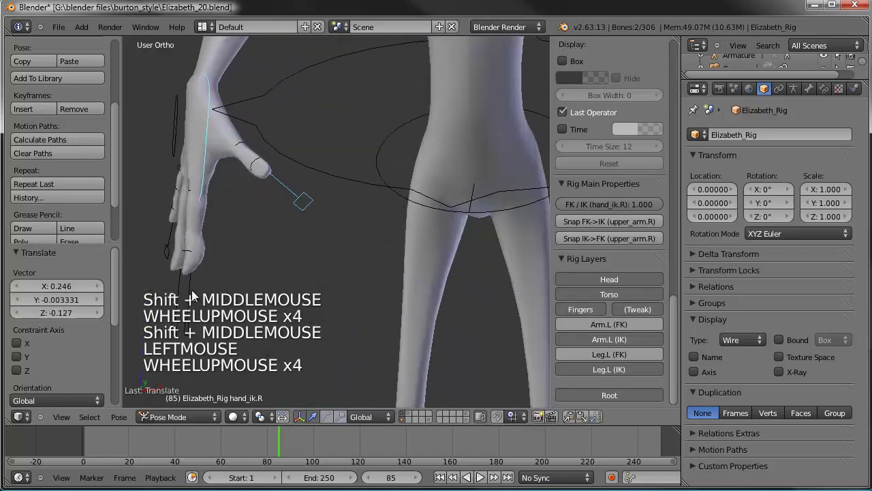
- Curl the right index and middle fingers by scaling their controls to about 0.699 and 0.777
right_click(252, 238)
middle_click_drag(252, 237, 458, 224)
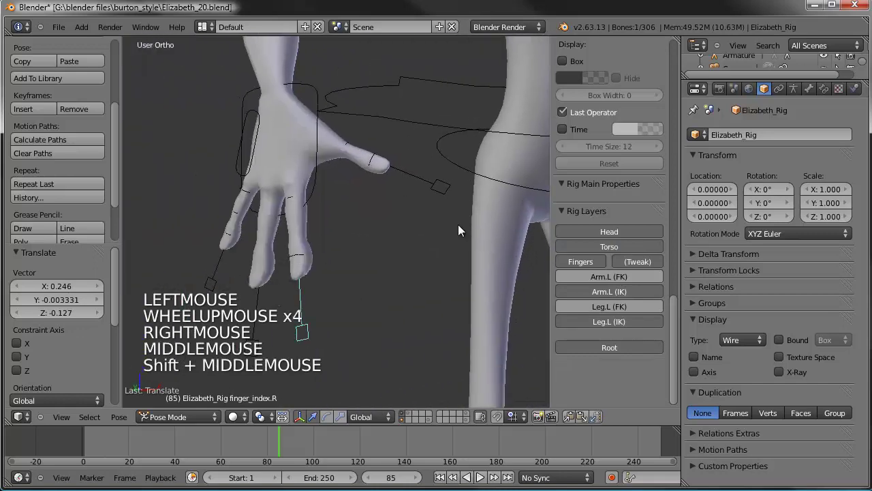
key("s")
left_click(425, 185)
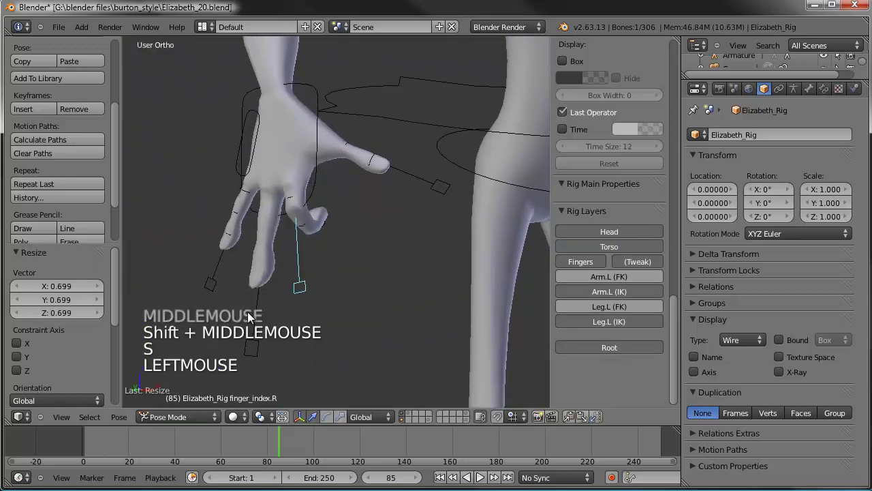
right_click(254, 320)
key("s")
left_click(330, 277)
- Try curling the right ring finger by scaling the finger_ring.R control, and undo that resize
right_click(230, 278)
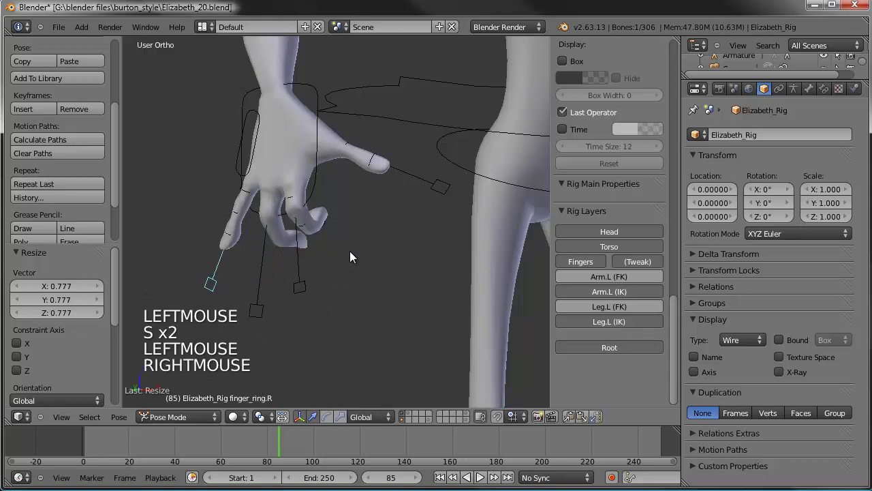
key("s")
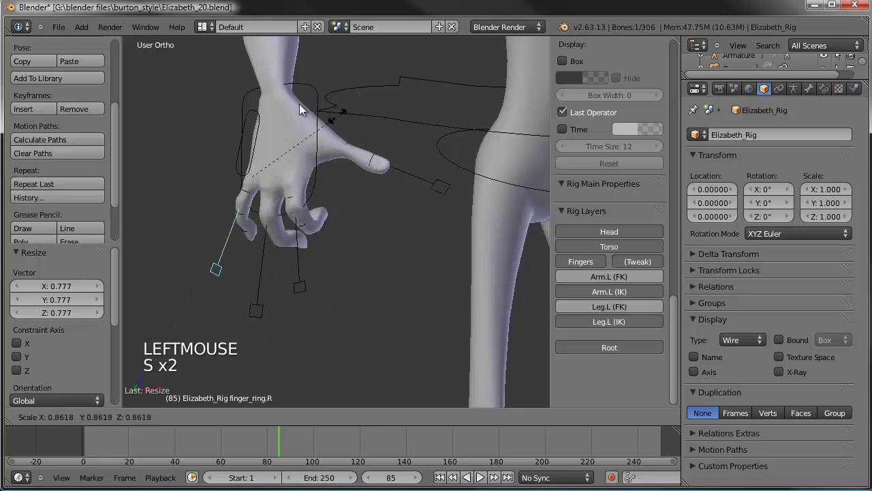
left_click(325, 265)
key("ctrl+z")
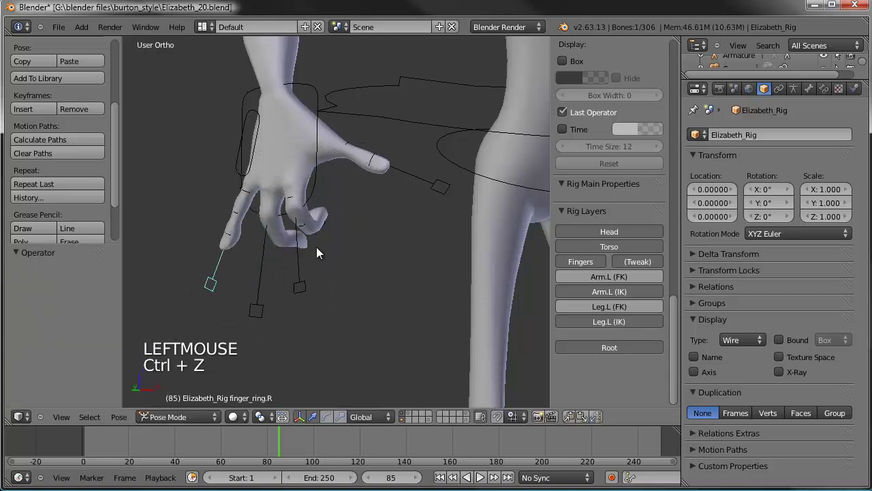
- Save Elizabeth_20.blend and open Elizabeth_19.blend from the burton_style folder
left_click(66, 26)
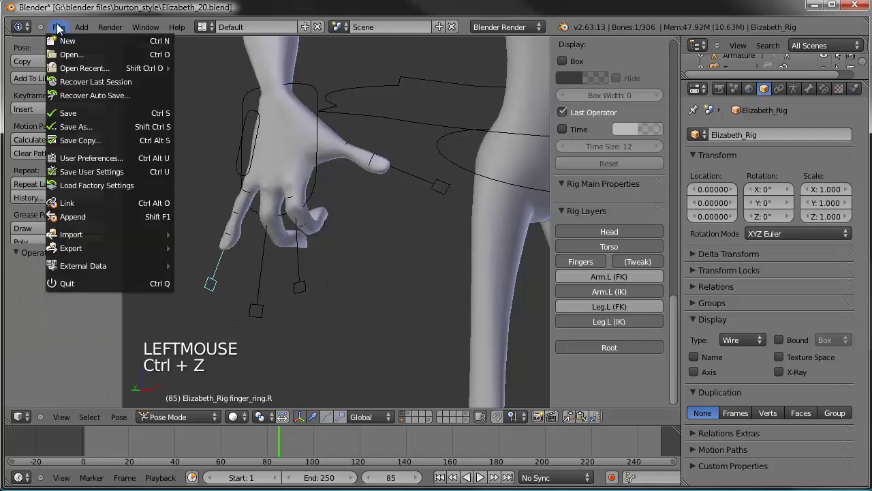
left_click(80, 112)
left_click(58, 26)
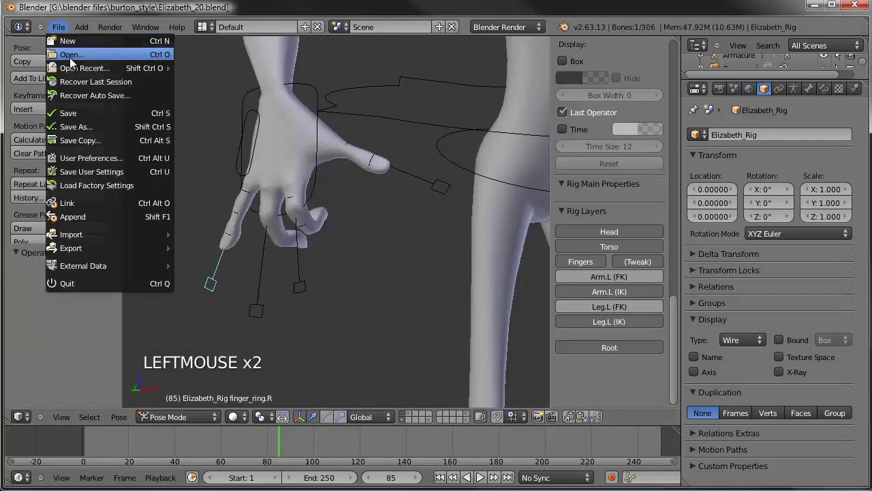
left_click(73, 54)
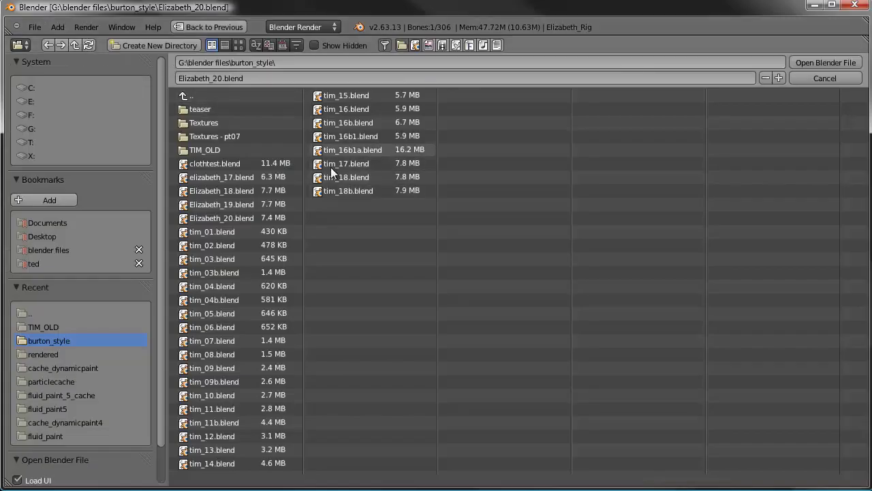
left_click(237, 206)
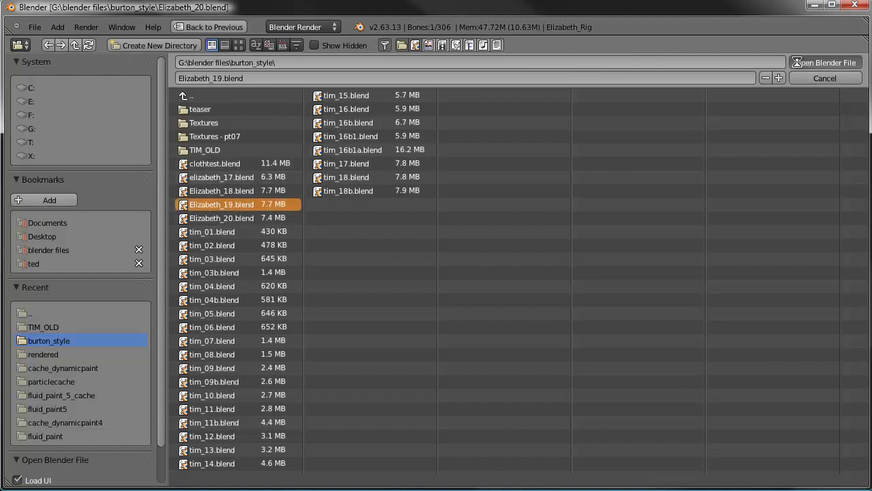
left_click(821, 62)
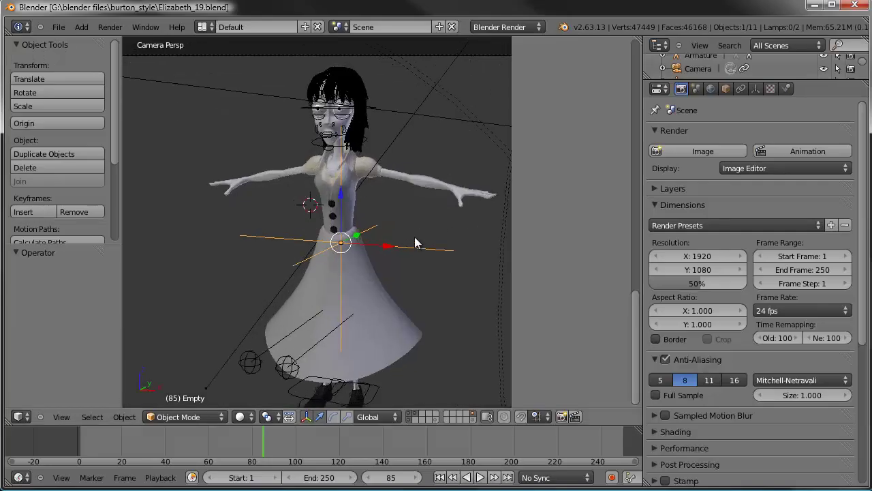
- Put Elizabeth_Rig into Pose Mode and show its Fingers rig layer
right_click(349, 138)
key("ctrl+Tab")
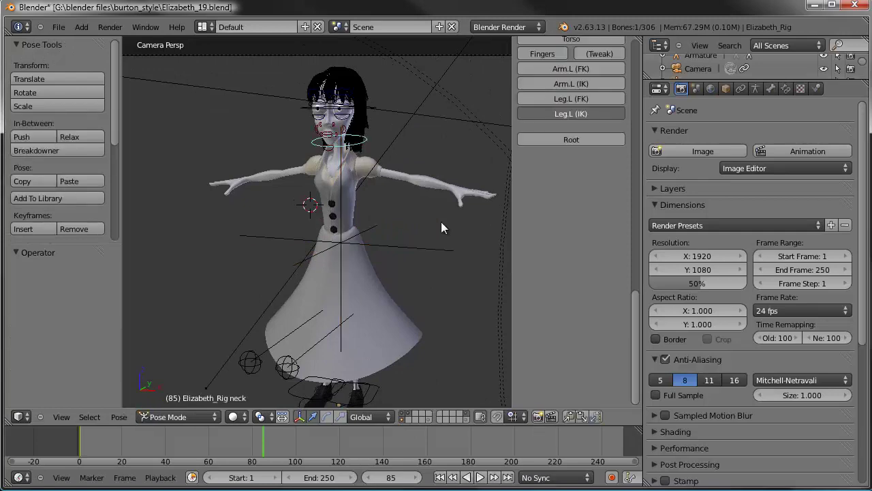
scroll(568, 149, "up", 4)
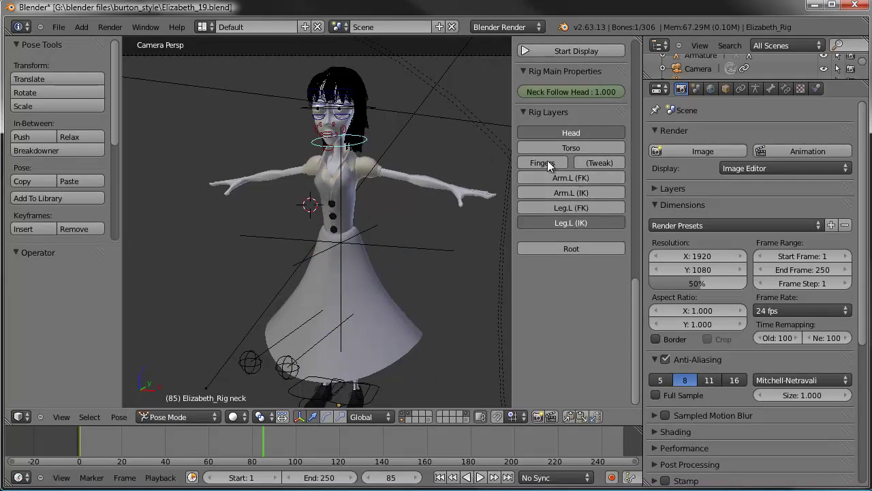
left_click(547, 161)
- Curl the left index finger by scaling the finger_index.L control to about 0.315
scroll(389, 218, "up", 3)
scroll(383, 159, "up", 3)
right_click(384, 159)
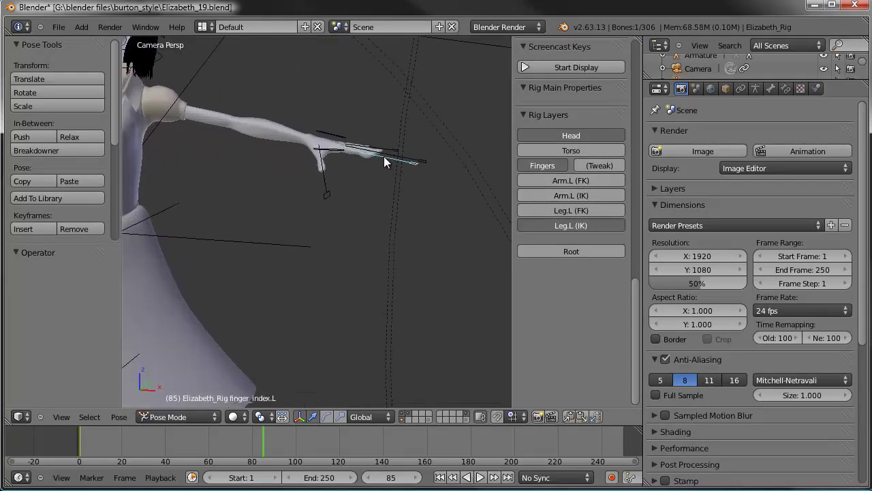
key("KP_5")
key("KP_7")
key("KP_Decimal")
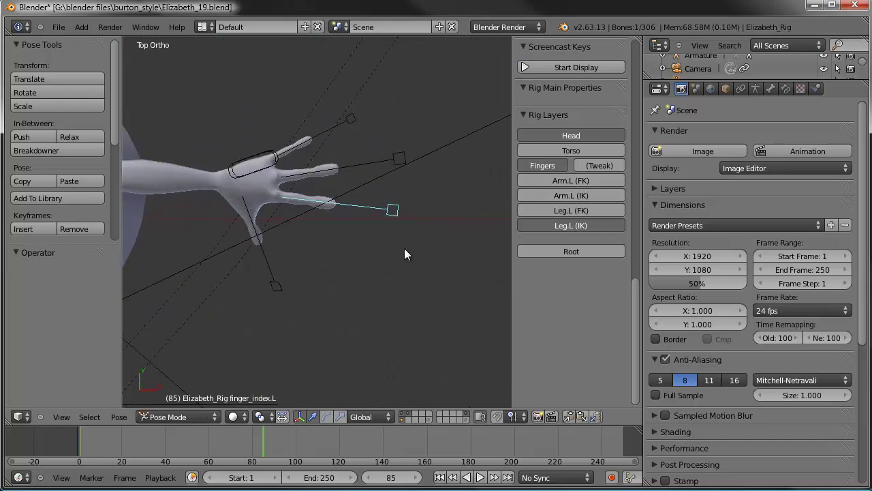
middle_click_drag(361, 293, 415, 221)
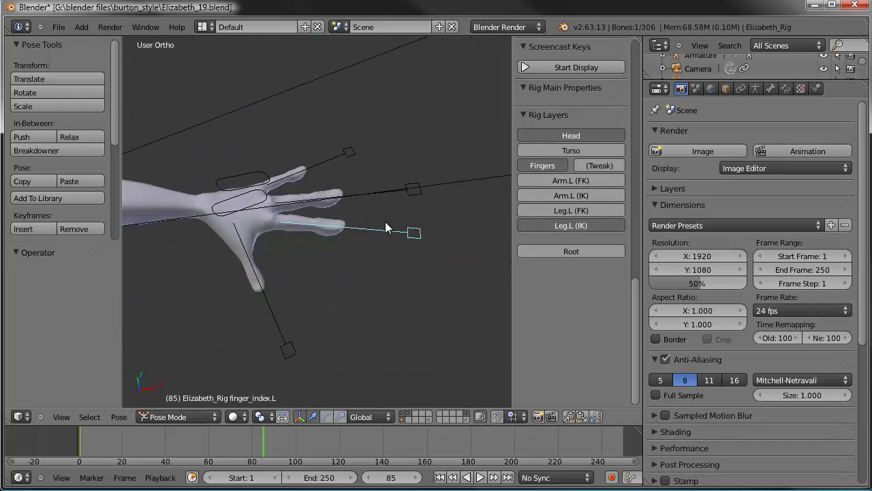
key("s")
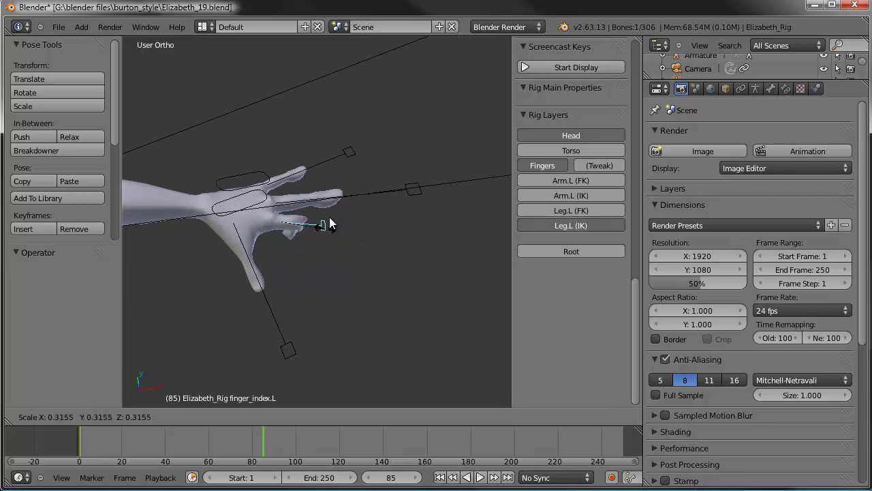
left_click(330, 217)
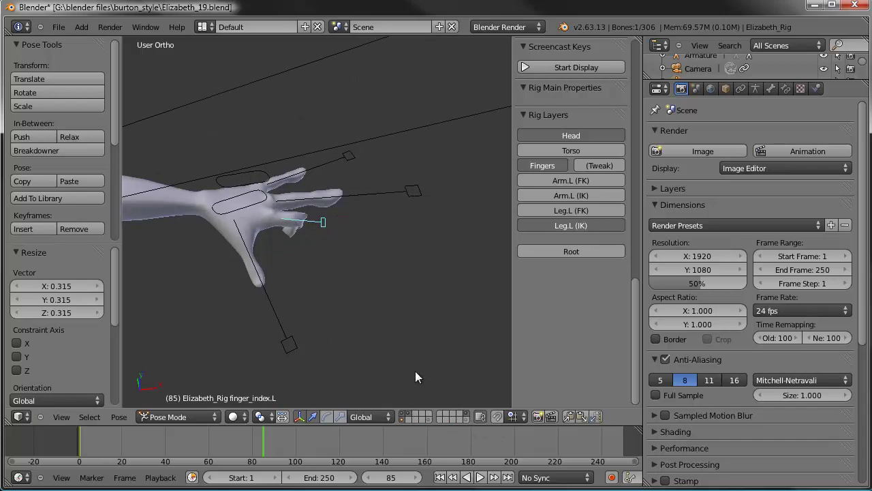
- Reopen the recent file Elizabeth_20.blend and try curling the right ring finger by scaling the finger_ring.R control
left_click(58, 26)
mouse_move(137, 73)
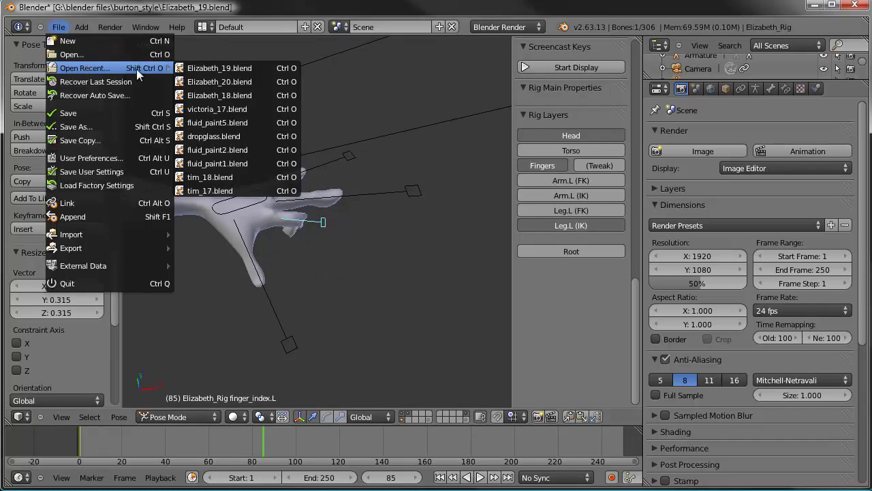
left_click(220, 82)
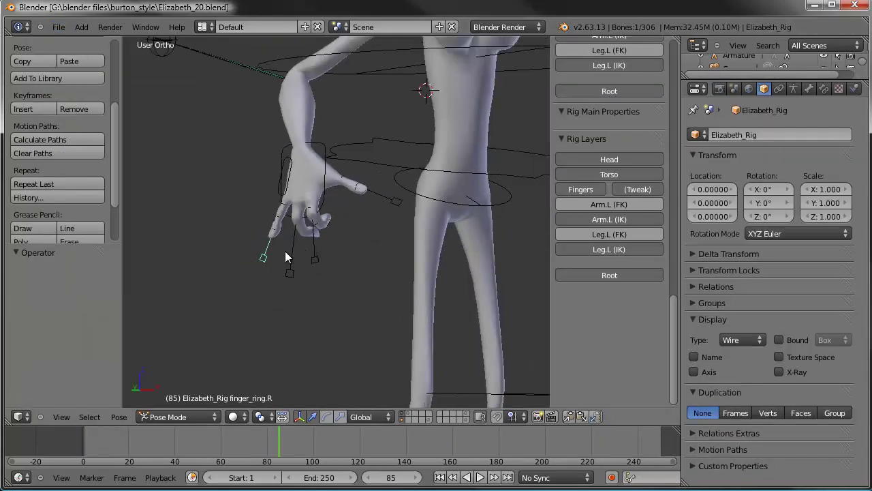
key("s")
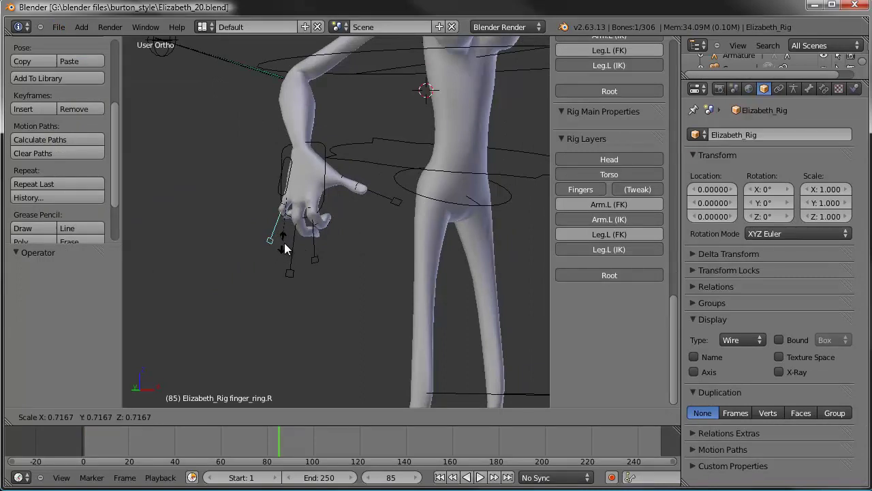
key("Escape")
- Clear the location of all visible pose bones of Elizabeth_Rig to return the right arm to its rest position
scroll(375, 238, "down", 4)
middle_click_drag(376, 239, 301, 247)
key("a")
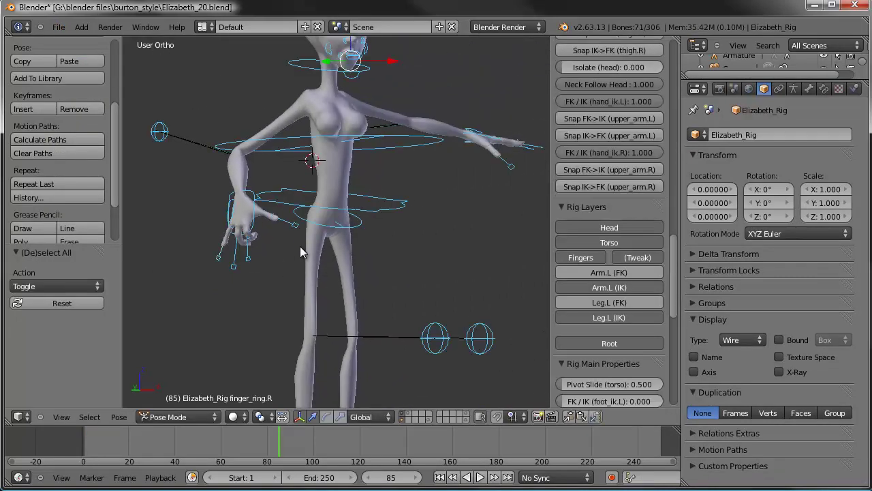
key("alt+g")
key("a")
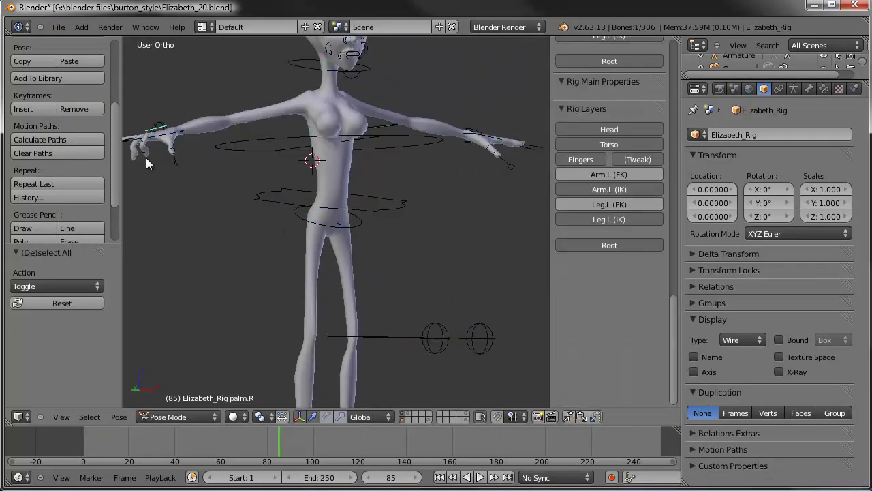
- Clear the scale of all visible pose bones to straighten the curled right fingers
scroll(146, 158, "up", 6)
right_click(245, 157)
key("a")
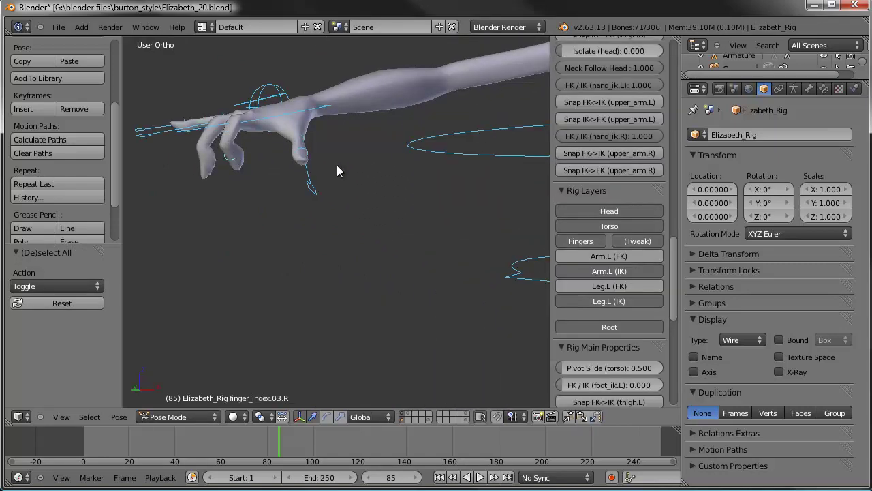
scroll(337, 171, "down", 5)
key("alt+s")
key("a")
- Select Elizabeth_mesh and split the 3D view, turning the new area into a Graph Editor
scroll(337, 213, "up", 6)
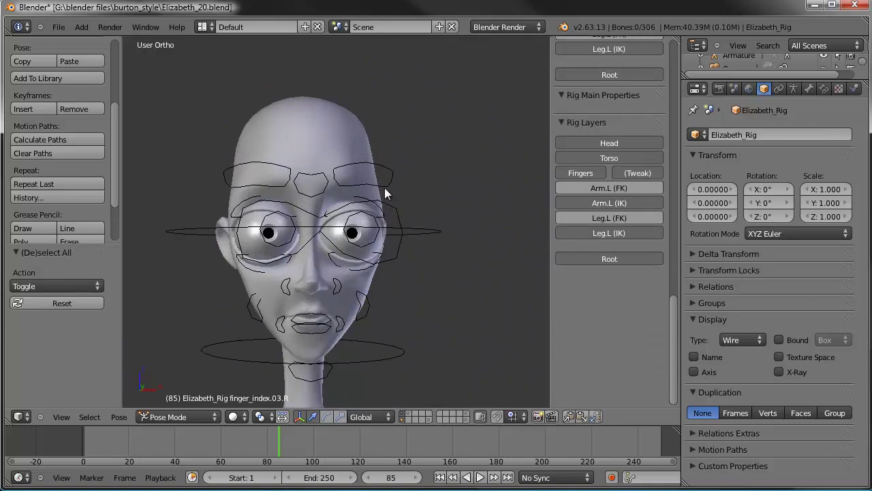
right_click(382, 183)
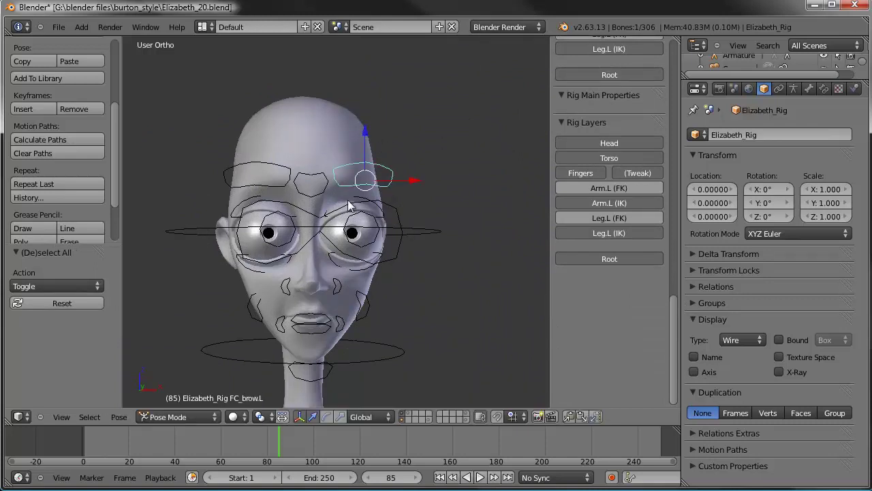
right_click(308, 112)
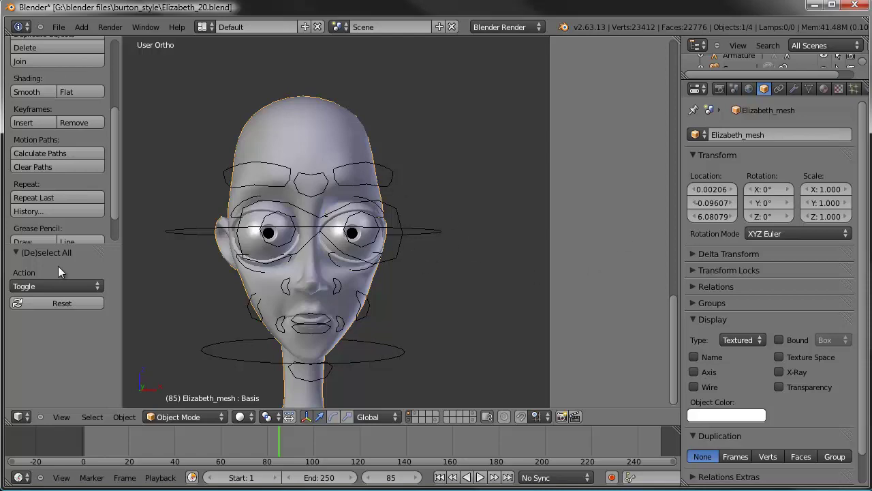
left_click_drag(4, 423, 217, 434)
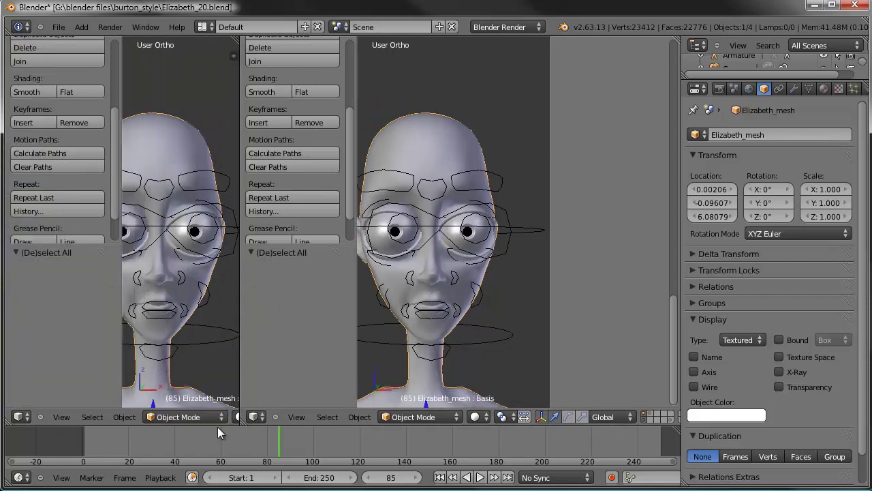
left_click(21, 417)
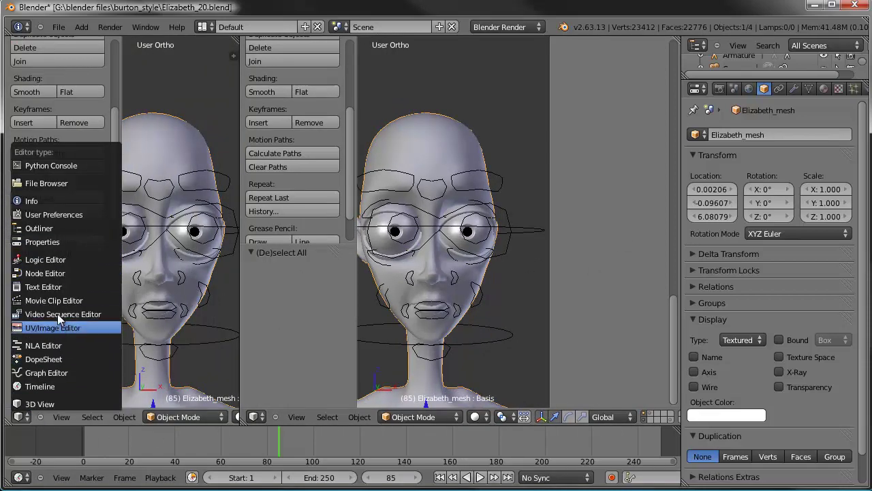
left_click(50, 374)
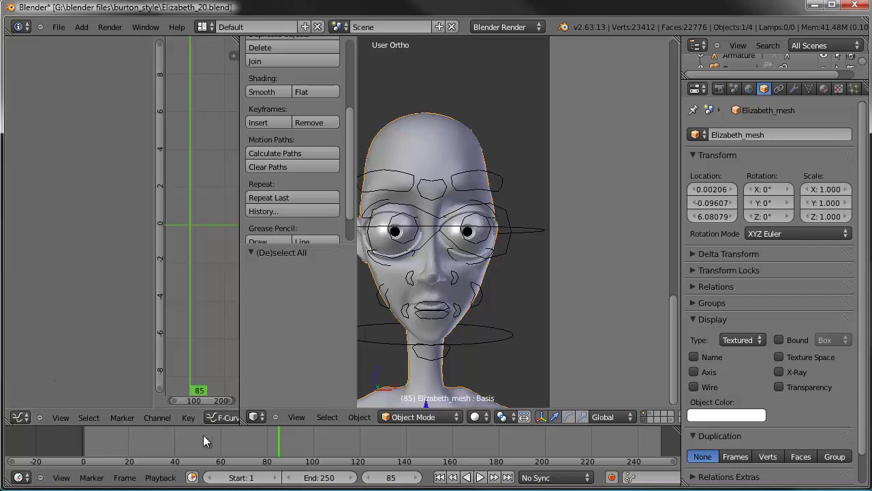
- Switch the Graph Editor to Drivers mode and widen it with the driver properties shown
left_click(221, 418)
left_click(222, 390)
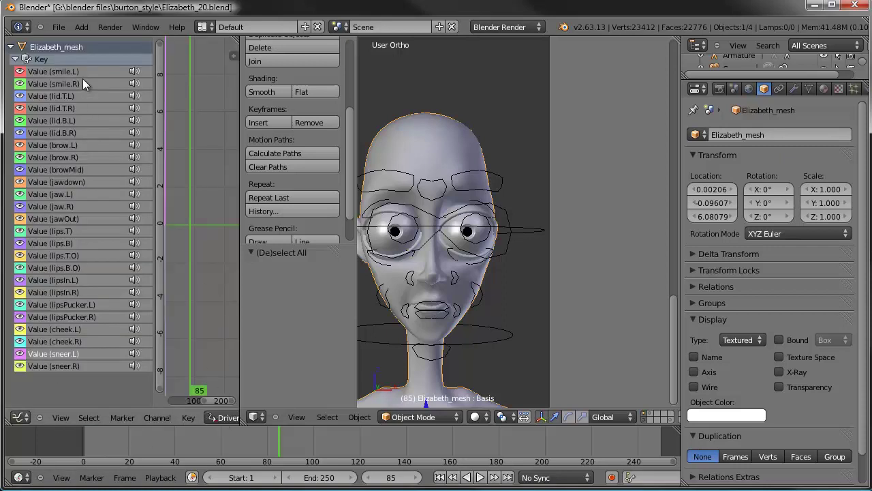
left_click_drag(331, 88, 334, 89)
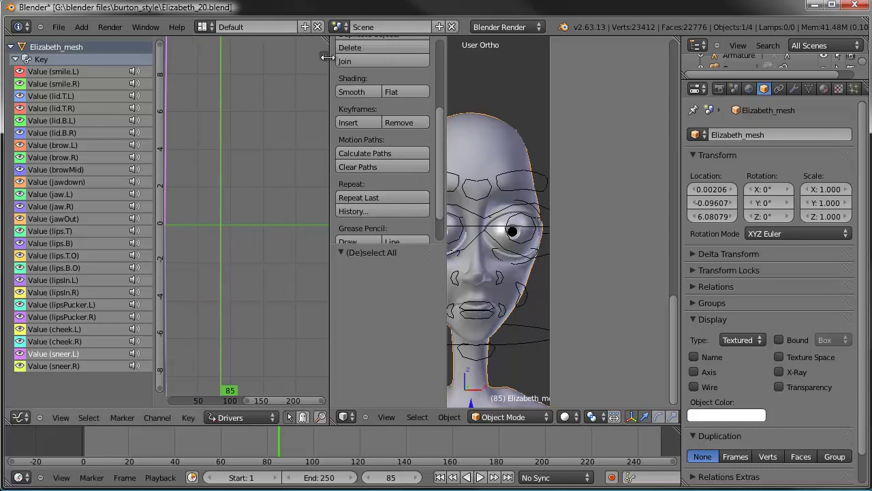
left_click(323, 57)
- Set Elizabeth_Rig as the target object of the smile.L shape key driver variable, using the FC_mouth.L bone
left_click(66, 72)
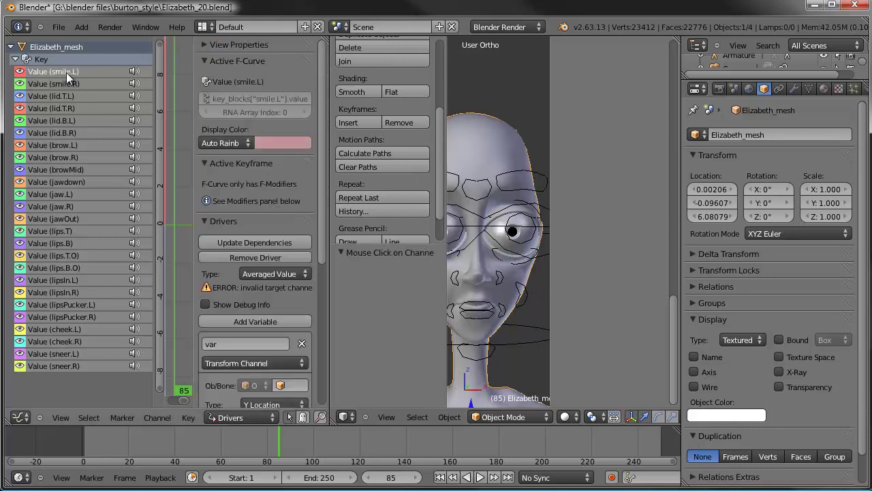
scroll(273, 257, "down", 2)
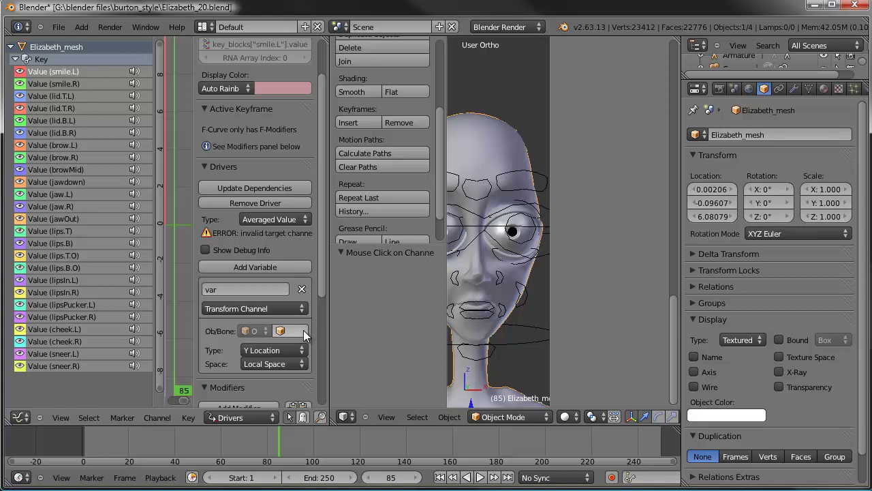
left_click(293, 331)
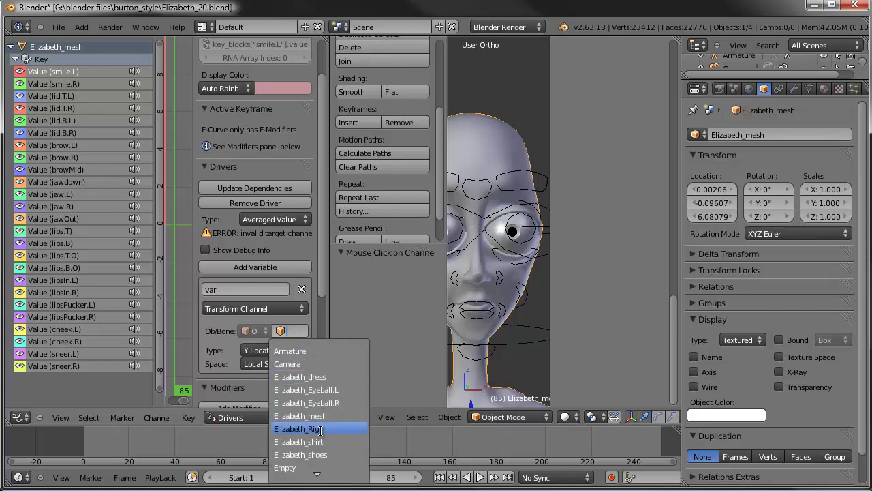
left_click(297, 429)
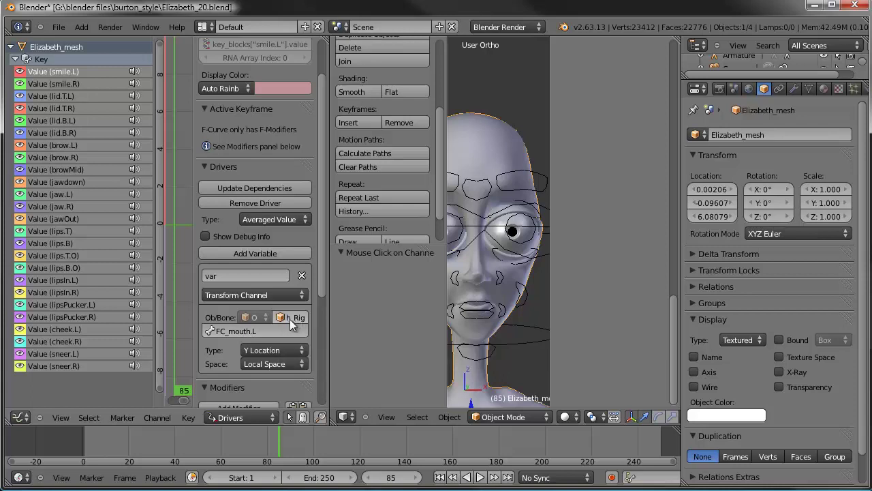
- Set Elizabeth_Rig as the driver target for the smile.R, lid.T.L, lid.T.R, lid.B.L and lid.B.R shape keys
left_click(71, 84)
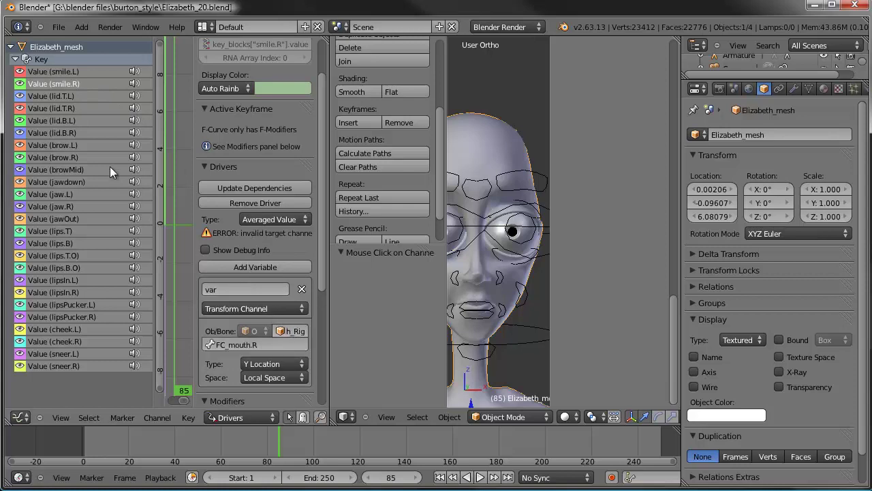
left_click(62, 97)
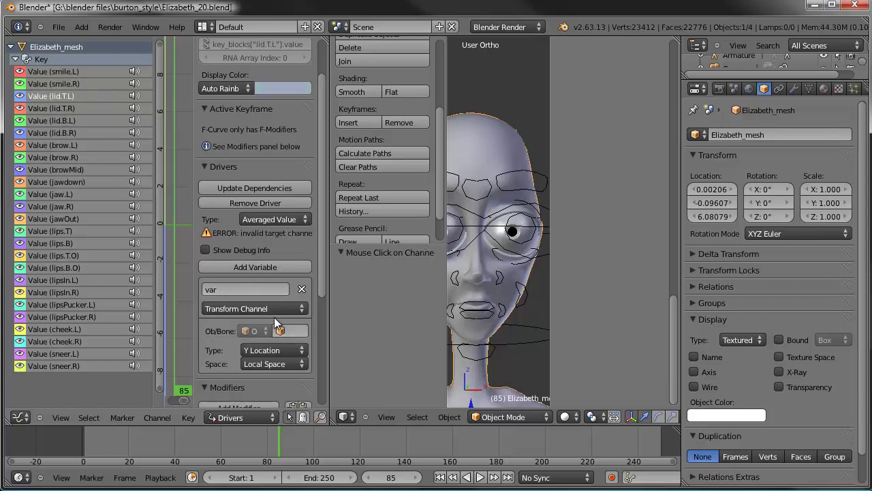
left_click(75, 108)
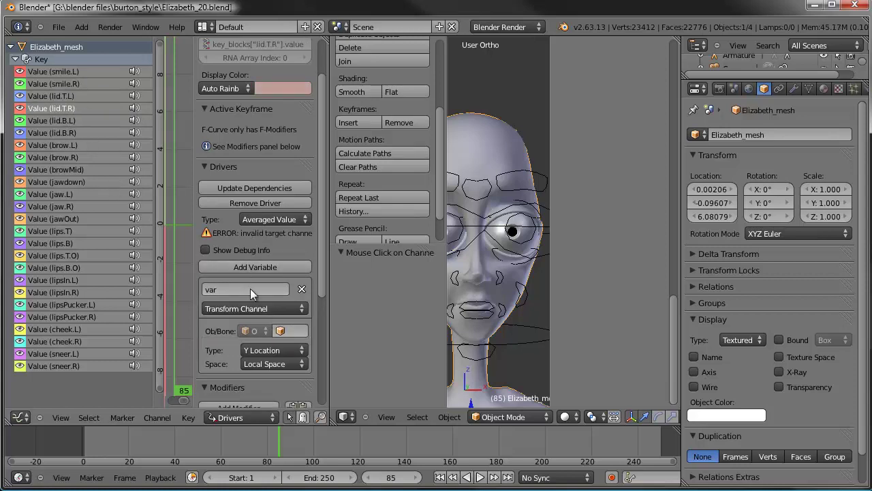
left_click(62, 118)
left_click(78, 132)
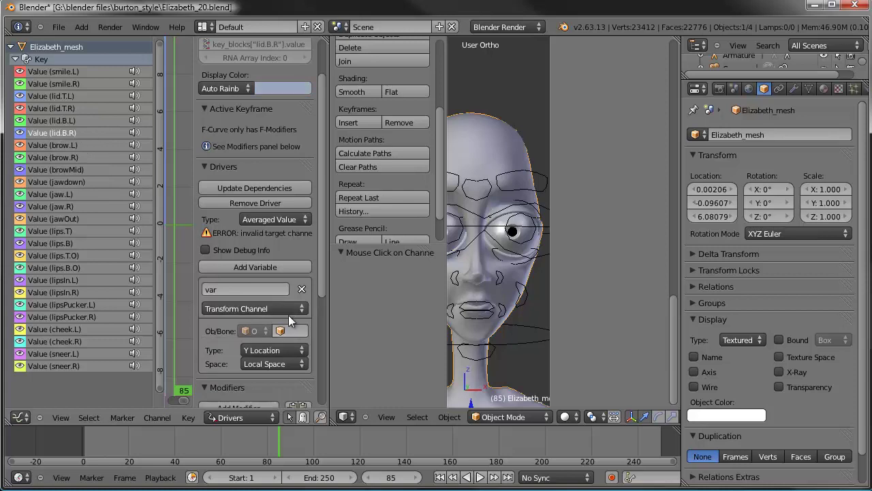
- Set Elizabeth_Rig as the driver target for the brow.L, brow.R and browMid shape keys
left_click(87, 146)
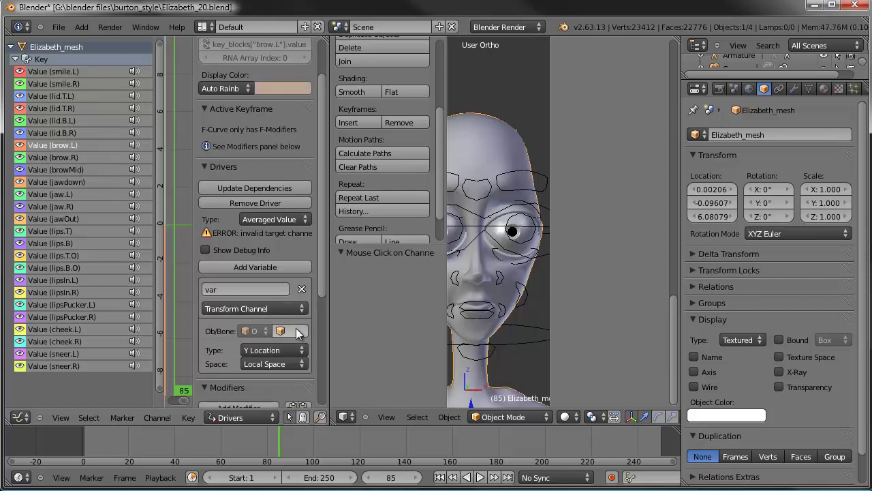
left_click(73, 159)
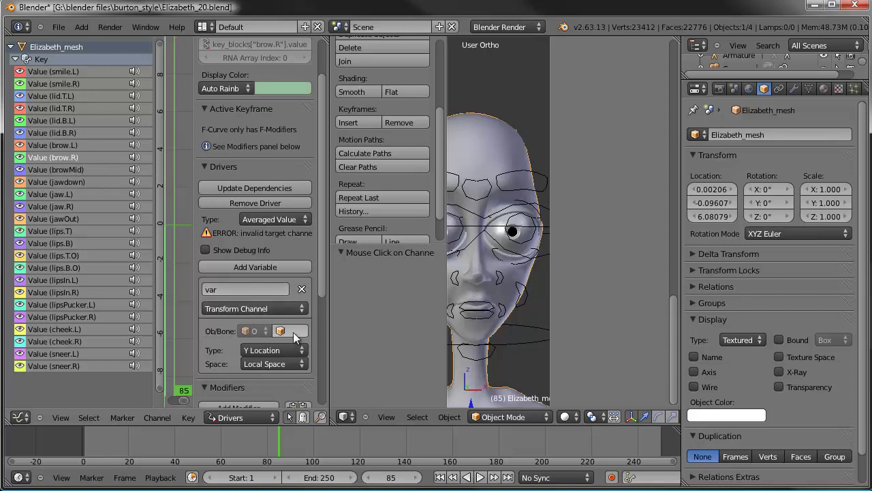
left_click(85, 169)
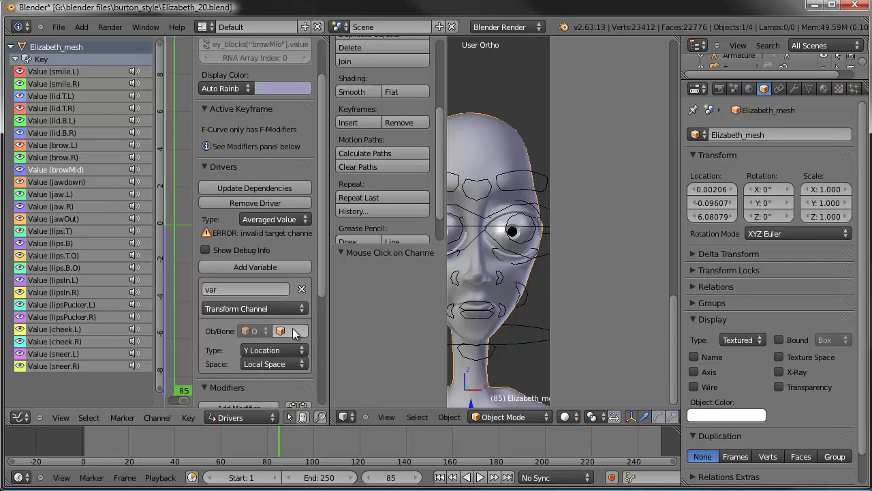
- Set Elizabeth_Rig as the driver target for the jawdown, jaw.L, jaw.R and jawOut shape keys
left_click(88, 182)
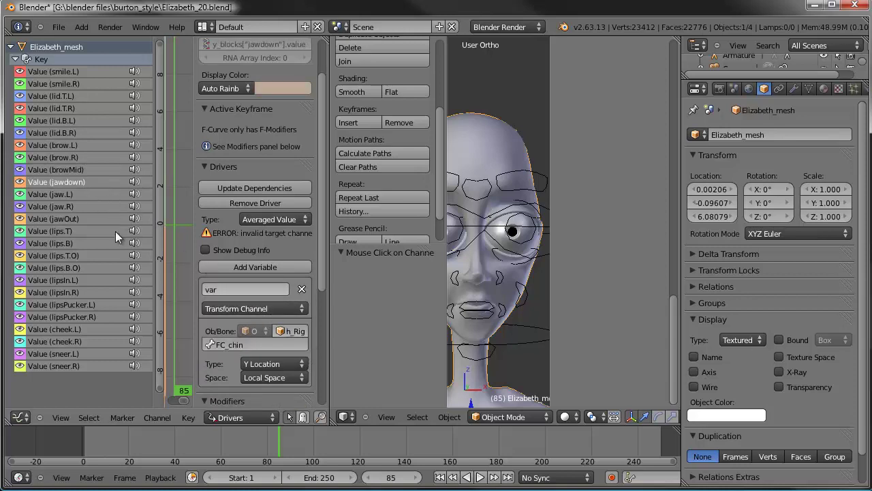
left_click(81, 196)
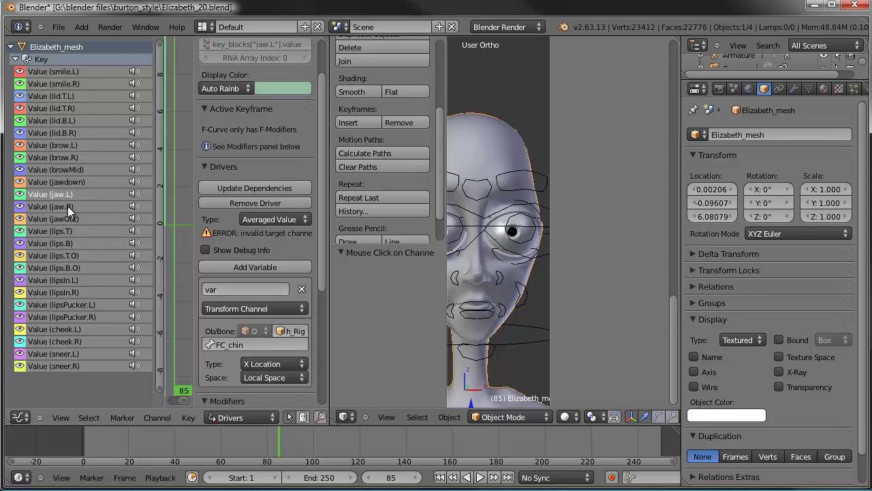
left_click(68, 205)
left_click(62, 218)
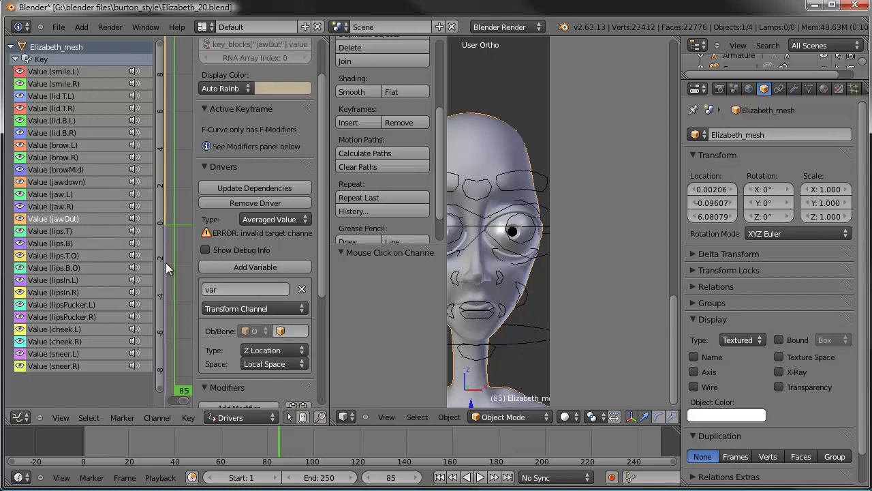
- Set Elizabeth_Rig as the driver target for the lips.T, lips.B, lips.T.O and lips.B.O shape keys
left_click(72, 231)
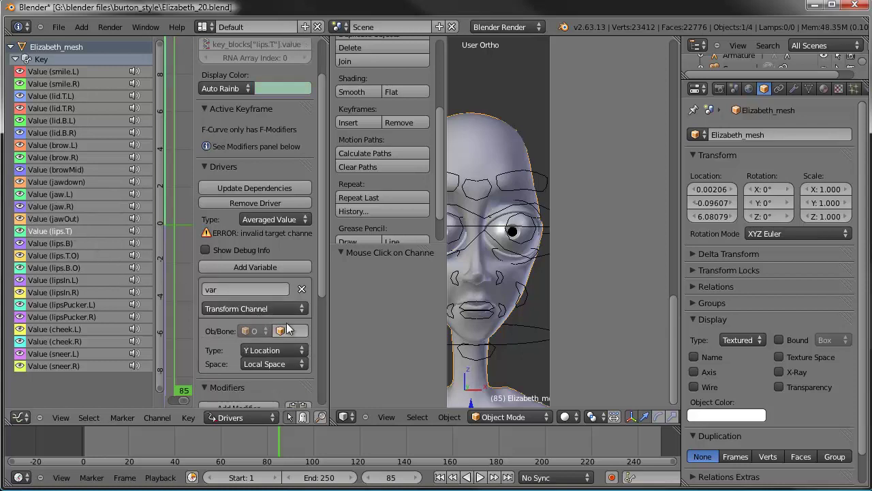
left_click(68, 242)
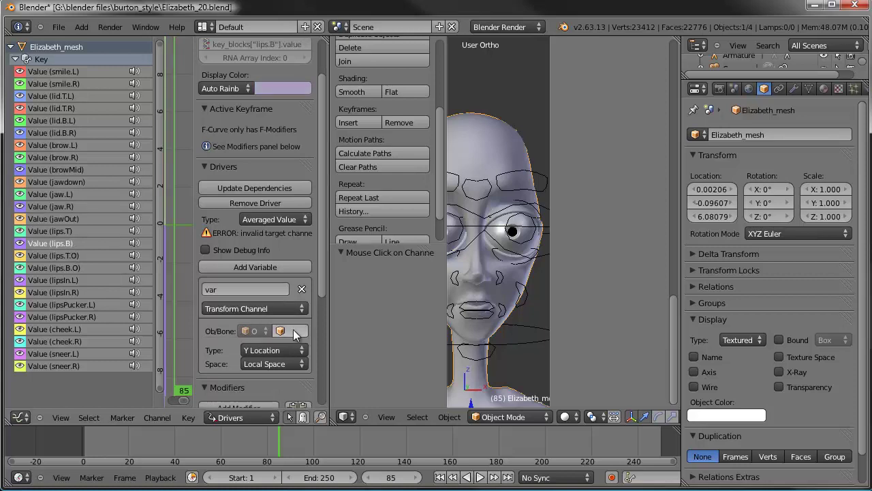
left_click(81, 257)
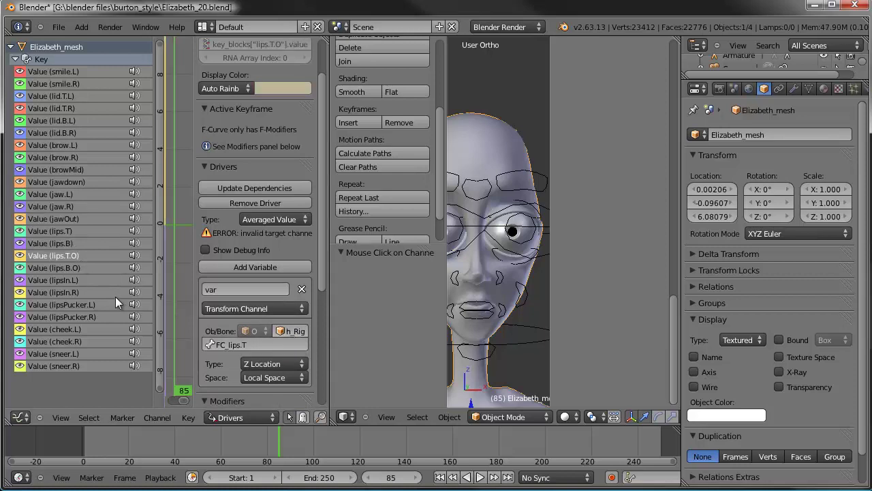
left_click(102, 268)
- Set Elizabeth_Rig as the driver target for the lipsIn.L, lipsIn.R, lipsPucker.L and lipsPucker.R shape keys
left_click(102, 280)
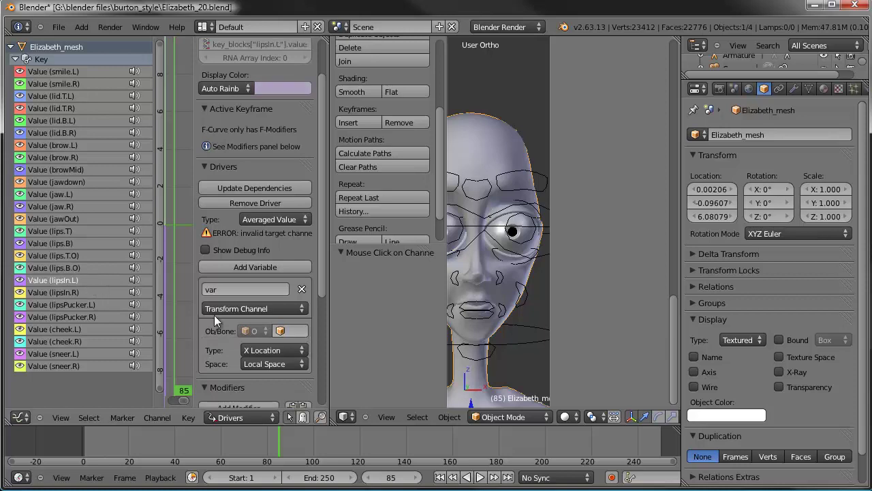
left_click(91, 293)
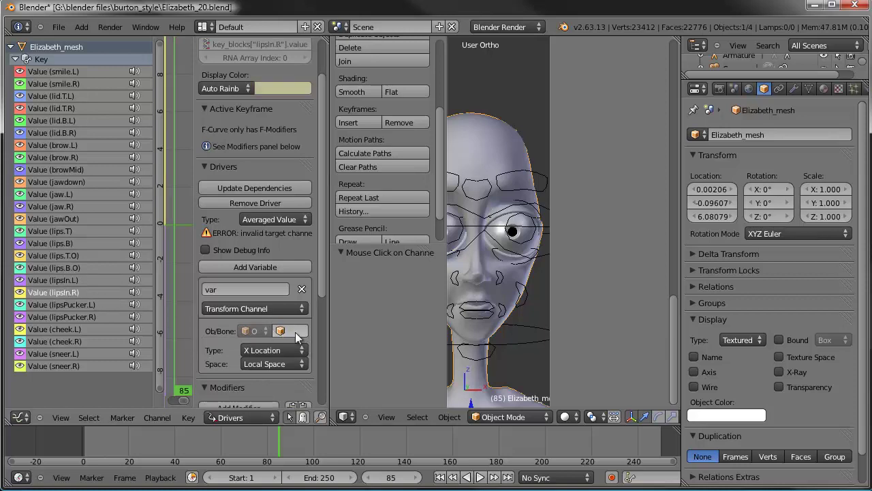
left_click(69, 305)
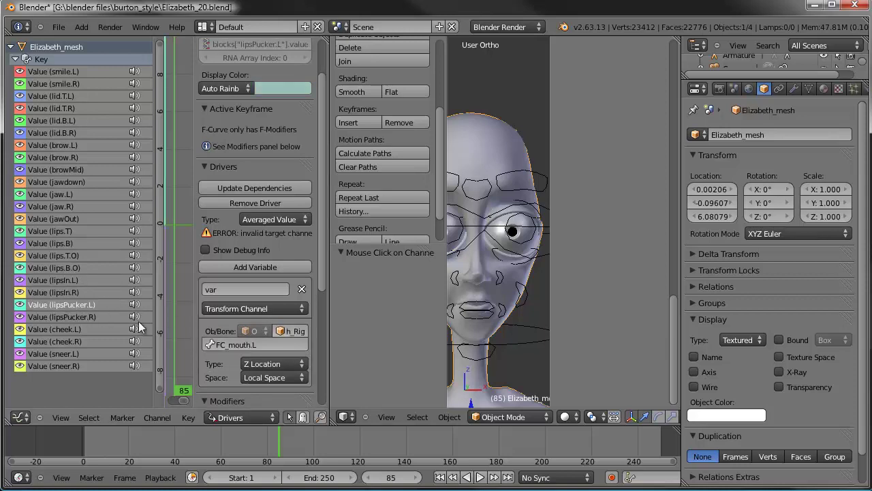
left_click(90, 317)
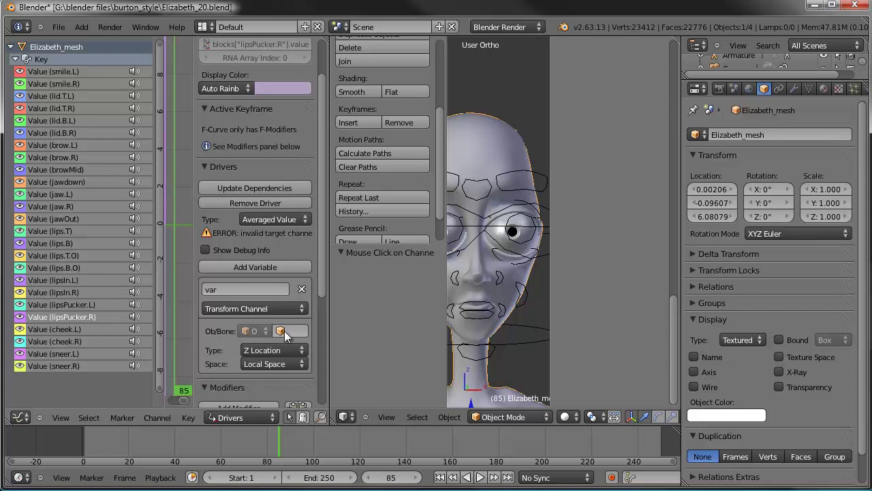
- Set Elizabeth_Rig as the driver target for the cheek.L, cheek.R, sneer.L and sneer.R shape keys
left_click(77, 330)
left_click(86, 340)
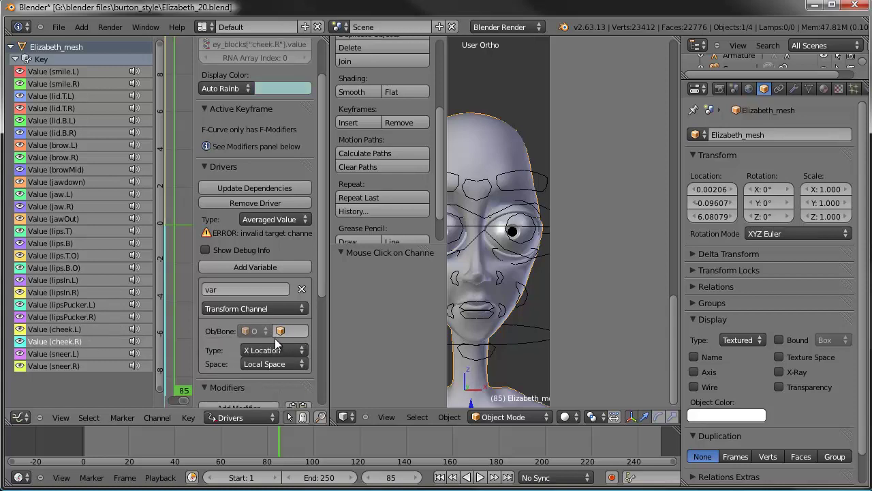
left_click(85, 350)
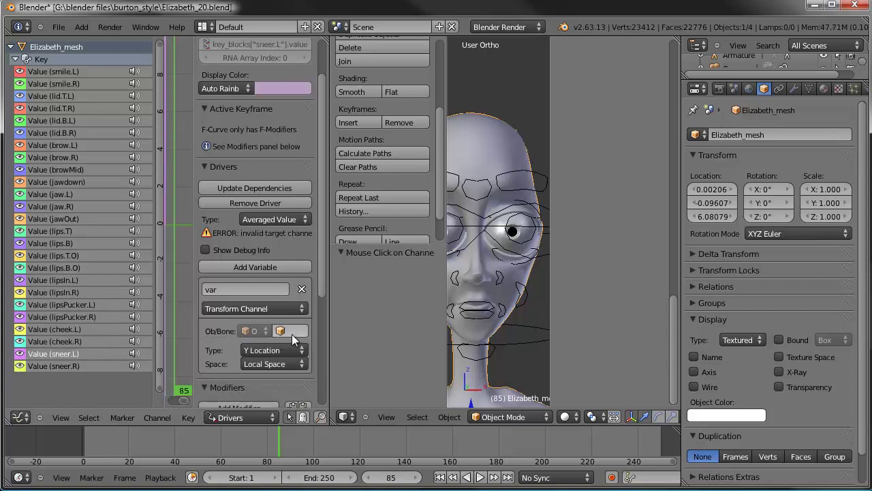
left_click(86, 365)
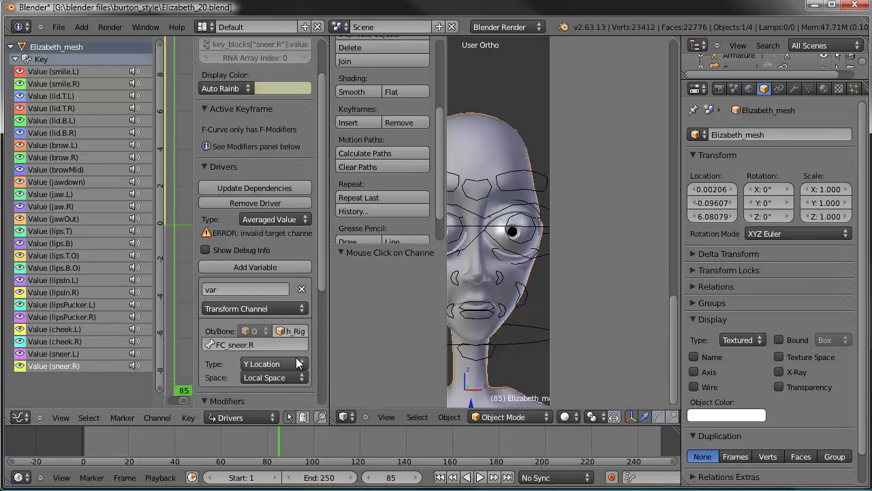
- Save Elizabeth_20.blend and merge the Graph Editor area back into the 3D view
left_click_drag(329, 423, 318, 304)
key("ctrl+s")
left_click(343, 256)
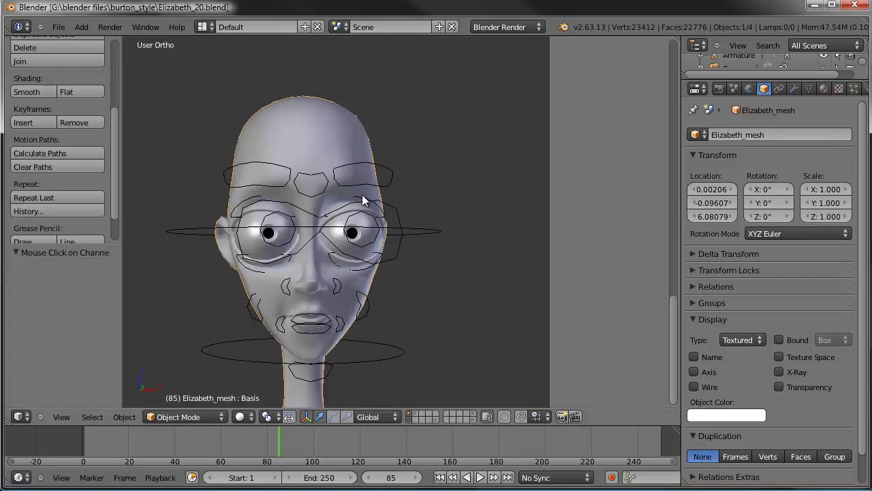
- Test the face drivers by trial-moving the FC_brow.L and FC_browMid control bones without keeping the movement
right_click(361, 184)
key("g")
key("Escape")
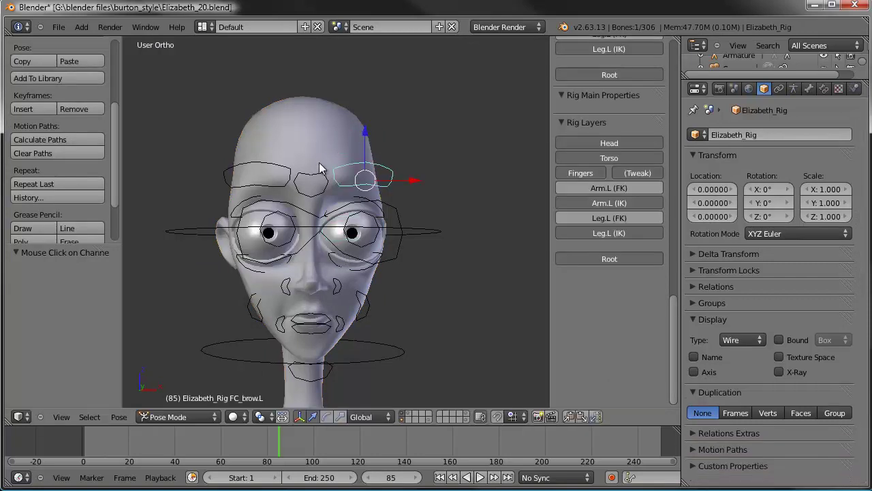
right_click(318, 195)
right_click(317, 184)
right_click(318, 197)
right_click(318, 184)
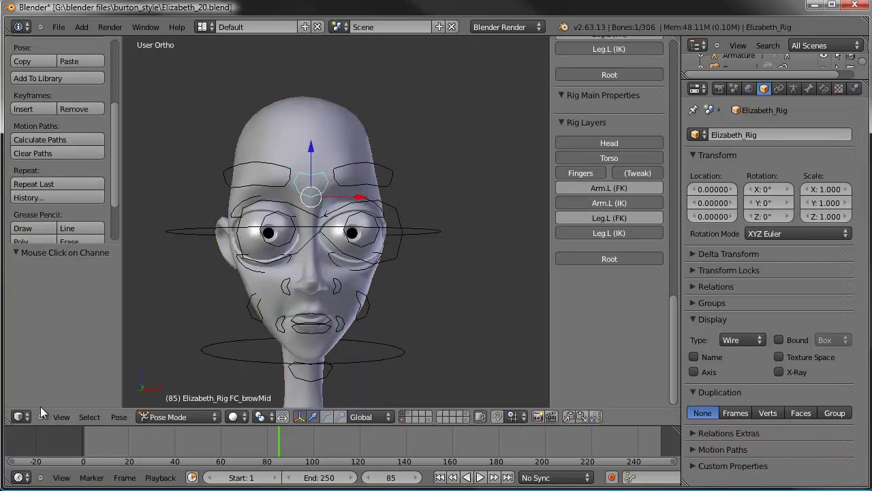
- Split the 3D view to reopen a Graph Editor in Drivers mode and list the drivers of Elizabeth_mesh
left_click_drag(124, 407, 243, 416)
left_click(19, 416)
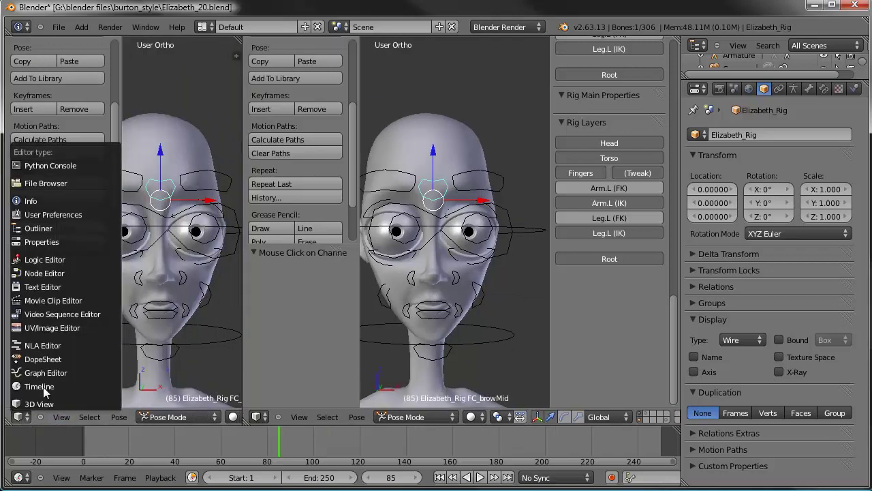
left_click(48, 376)
left_click(224, 418)
left_click(230, 387)
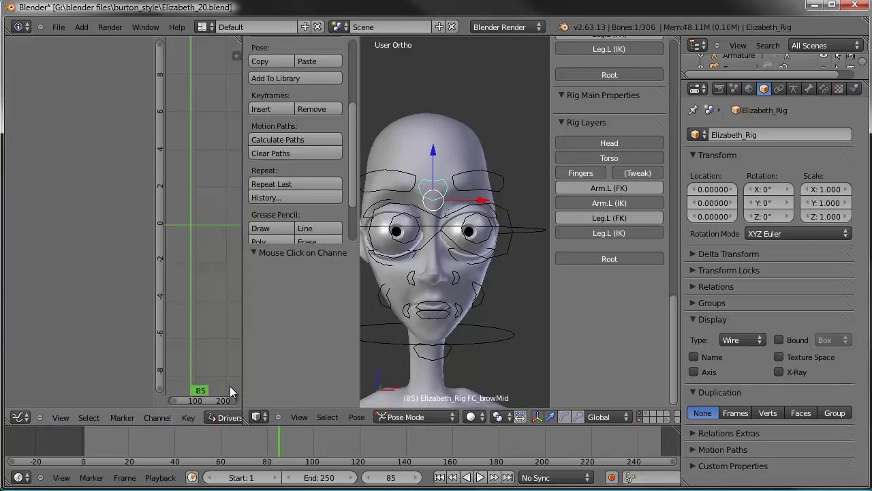
right_click(387, 134)
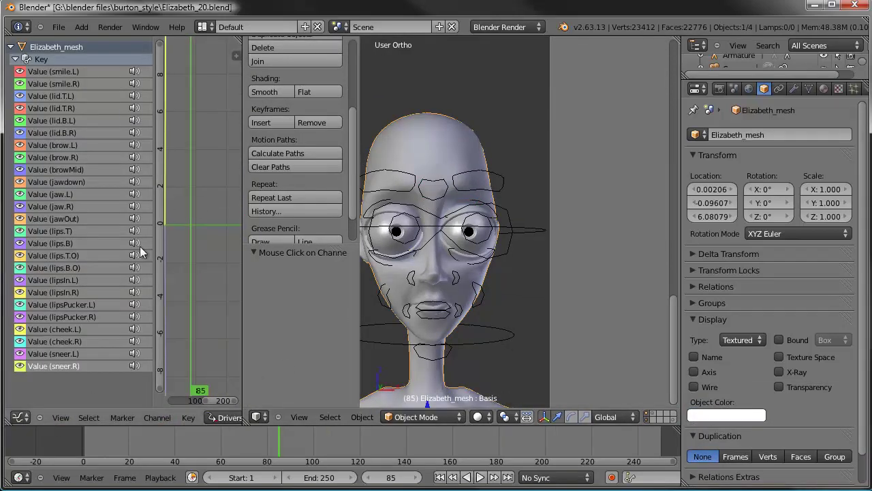
- Revive the disabled F-curves for all of the mesh's selected driver channels and close the Graph Editor area
left_click(158, 417)
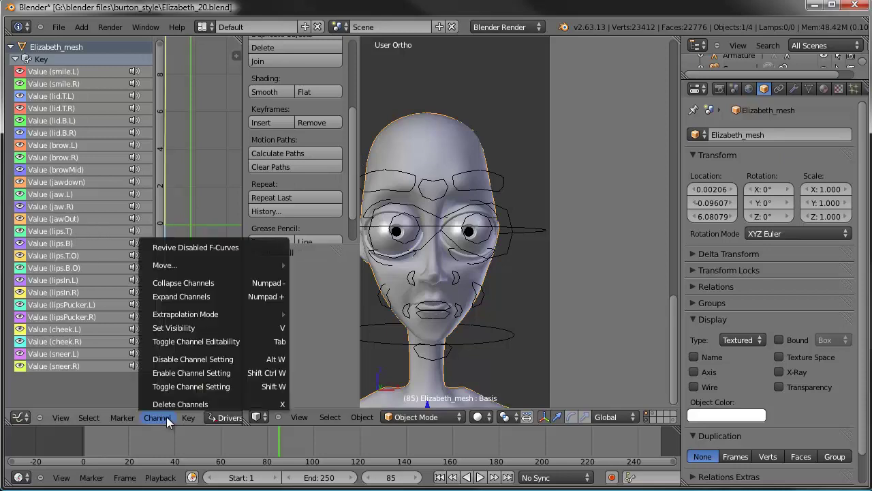
left_click(181, 417)
left_click(195, 419)
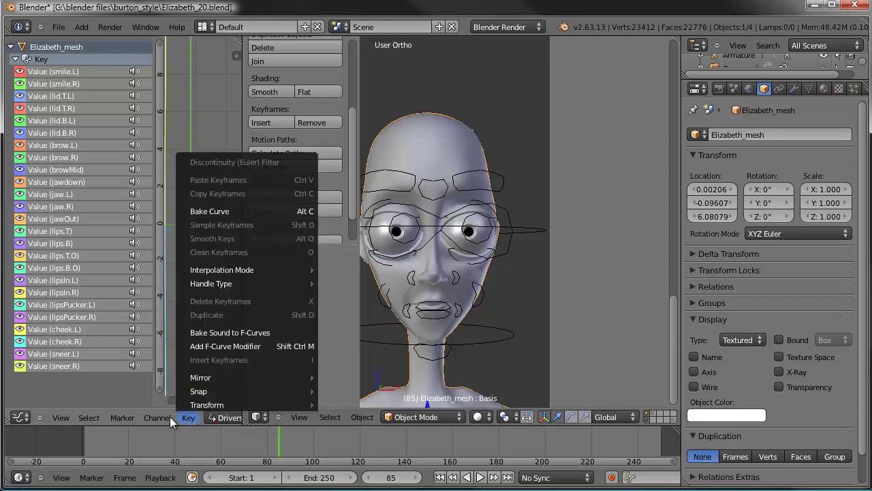
mouse_move(88, 417)
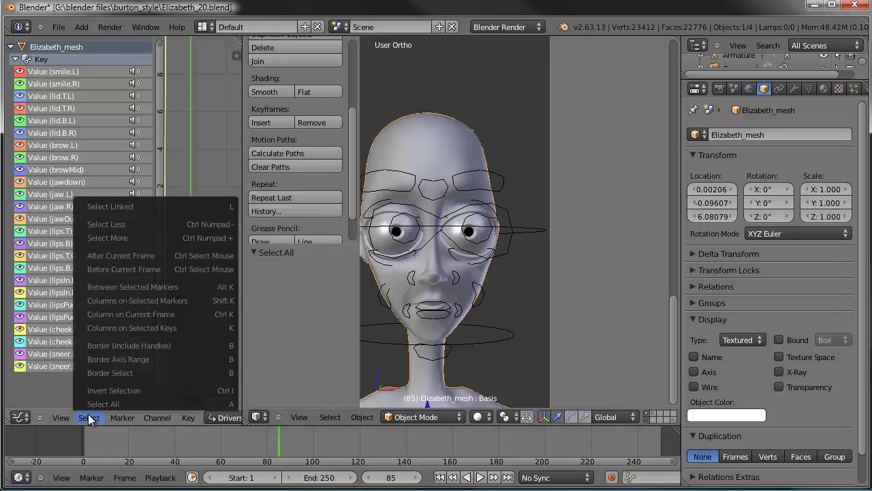
left_click(61, 418)
left_click(61, 418)
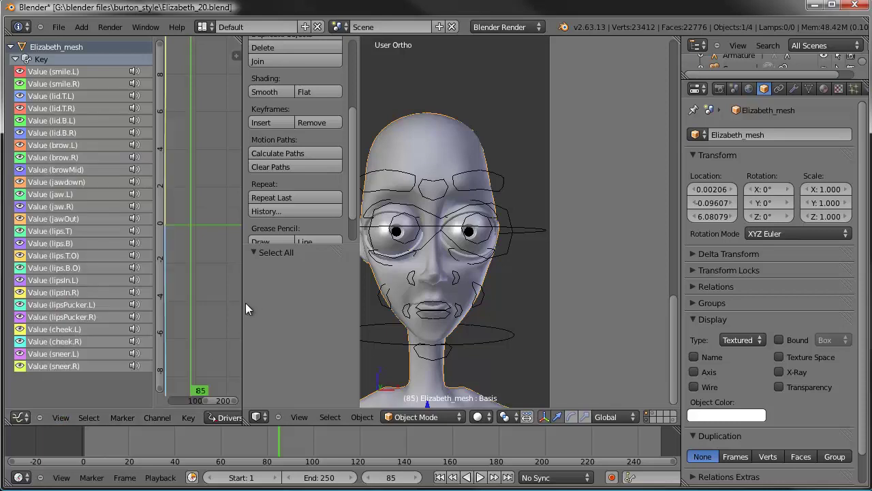
left_click_drag(309, 295, 374, 298)
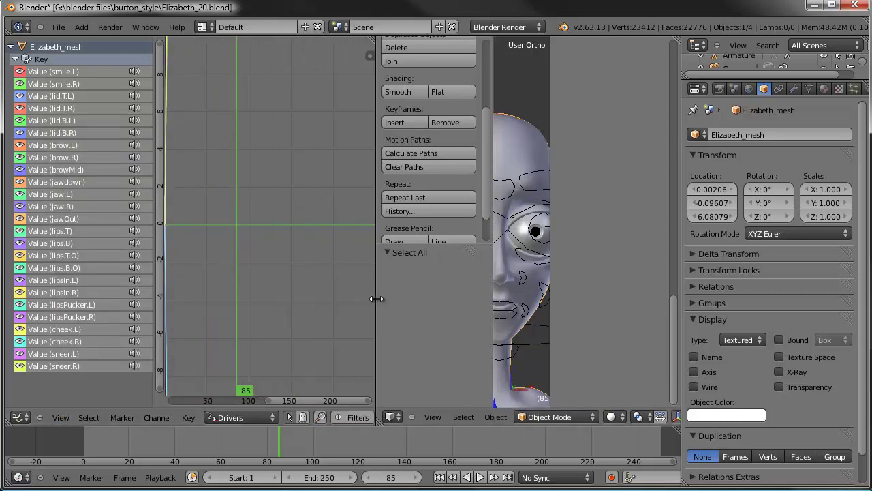
scroll(282, 412, "down", 5)
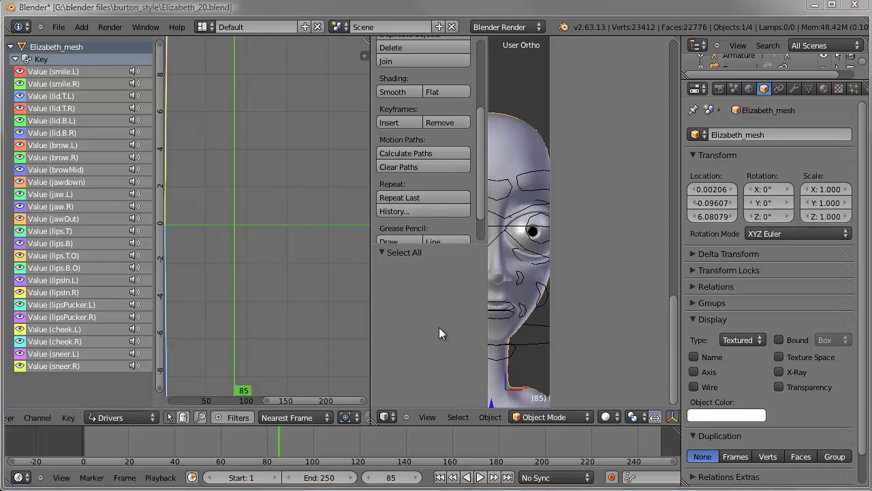
left_click(37, 417)
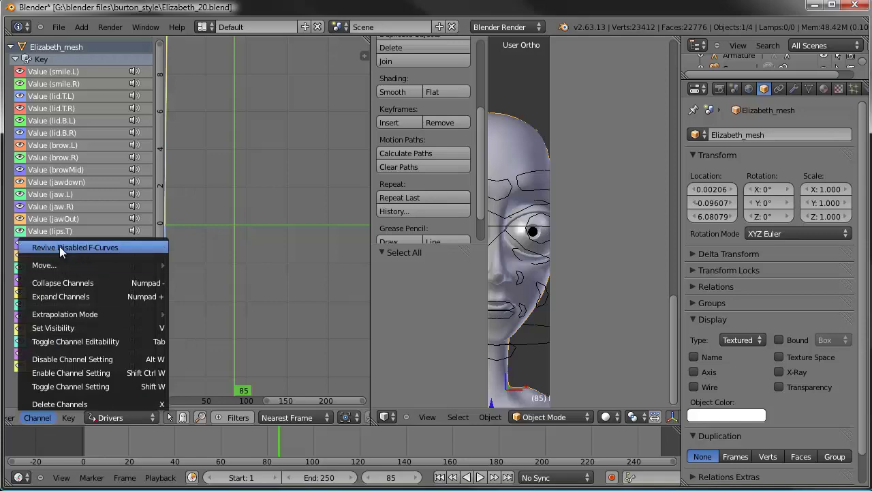
left_click(81, 247)
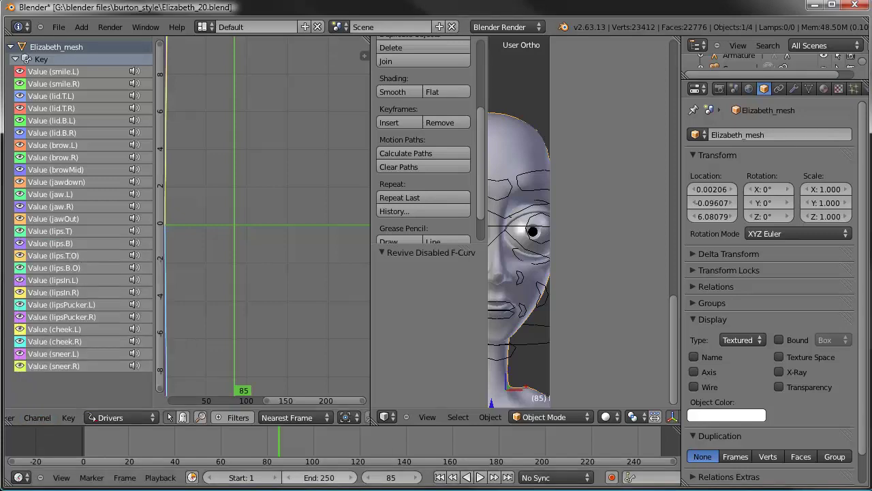
left_click_drag(381, 420, 184, 331)
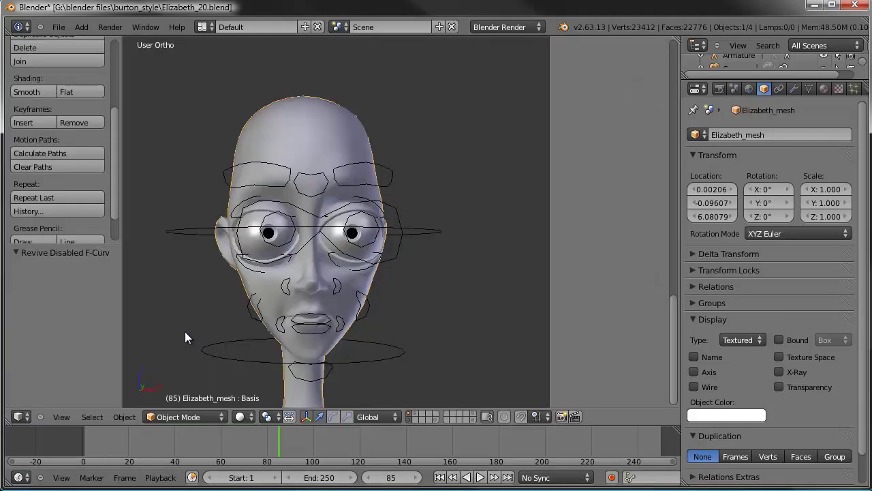
- Test the revived drivers by trial-moving the brow, sneer and right cheek control bones of the rig
right_click(321, 196)
right_click_drag(368, 171, 379, 165)
right_click_drag(287, 185, 283, 170)
right_click(286, 288)
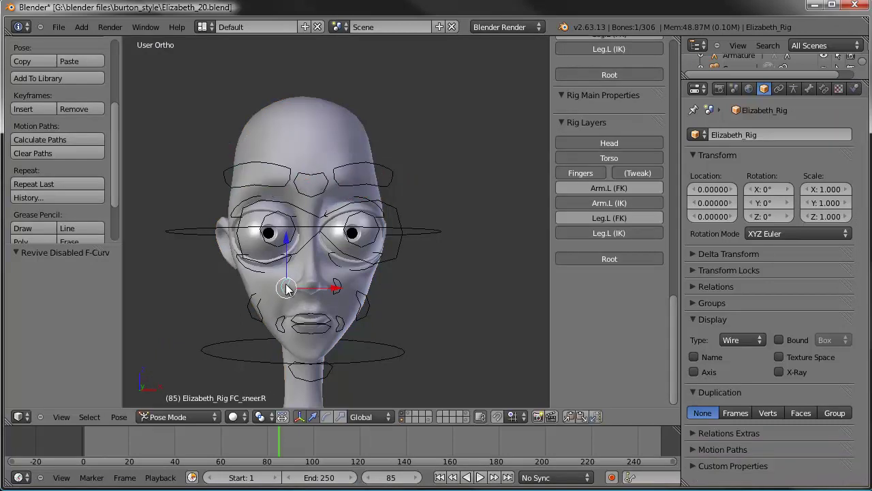
right_click_drag(287, 288, 284, 298)
right_click(334, 286)
right_click_drag(334, 286, 284, 310)
right_click(285, 311)
- In the rig's Edit Mode, enable X-Axis Mirror and move FC_mouth.R about 0.033 in X and 0.020 in Z toward the mouth corner
key("KP_1")
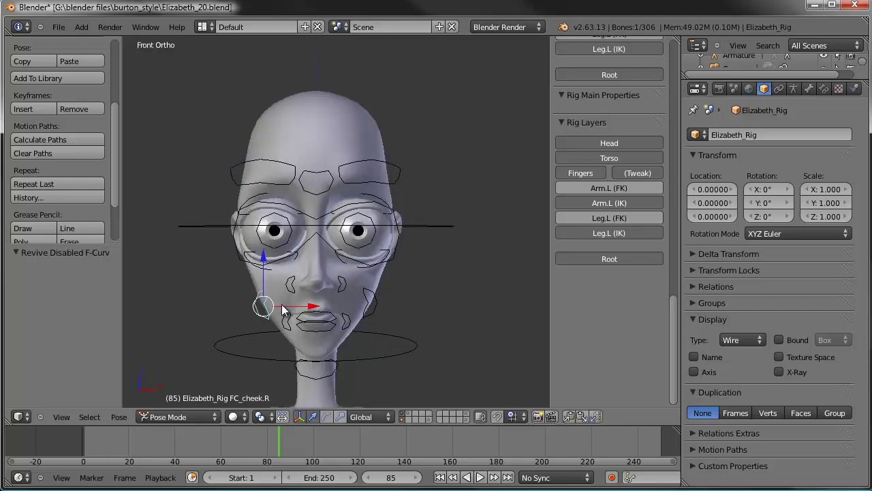
scroll(361, 335, "up", 2)
key("Tab")
scroll(389, 289, "up", 3)
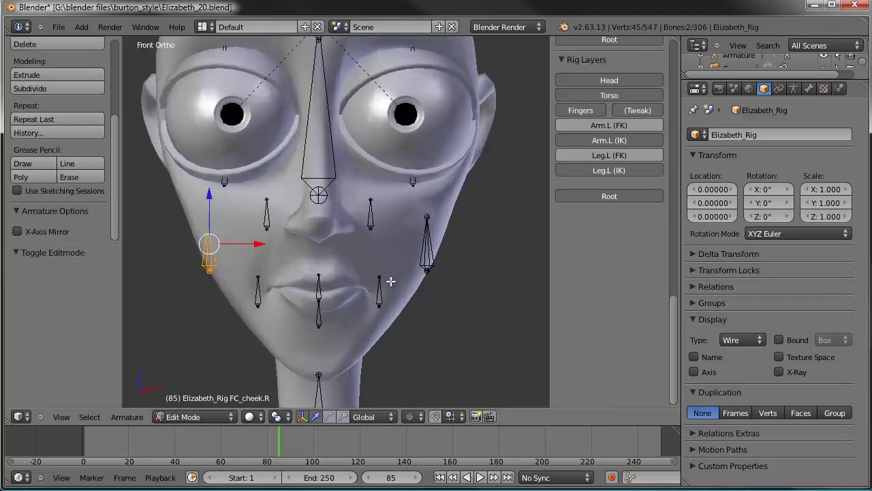
right_click(272, 296)
right_click_drag(272, 297, 271, 290)
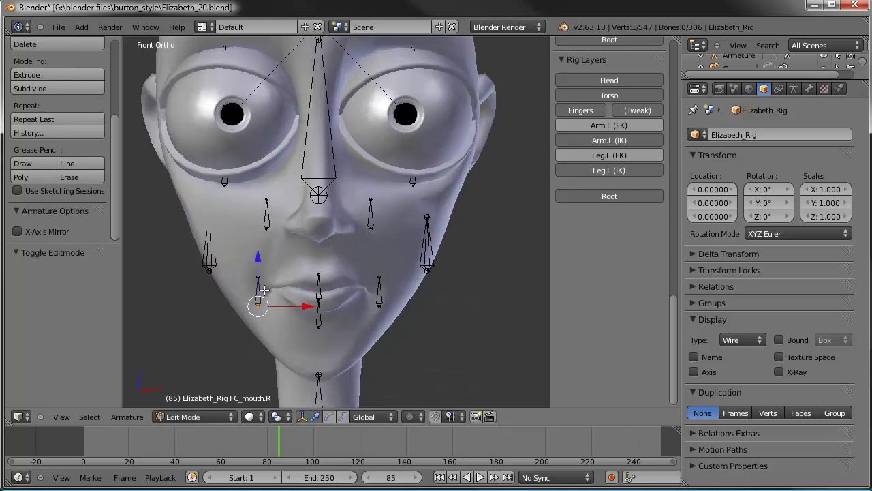
left_click(64, 231)
key("g")
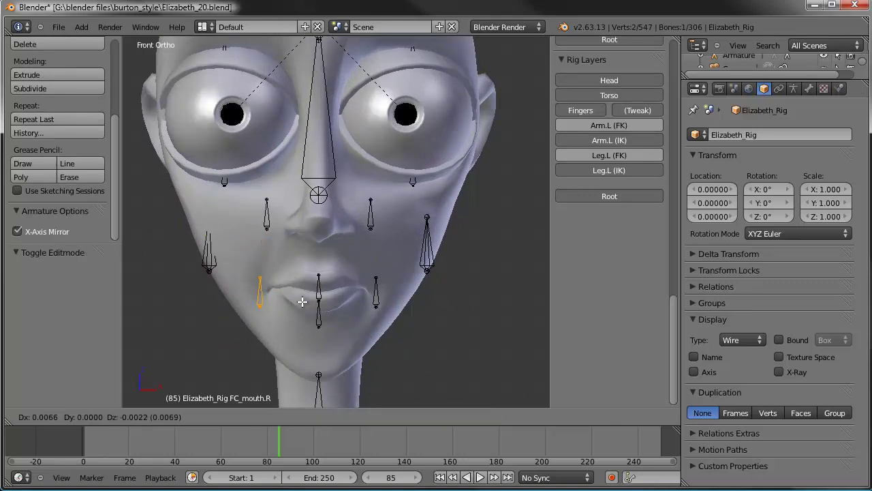
left_click(312, 298)
- Move the FC_lips.T and lower lip control bones up about 0.033 in Z to line up with the lips
right_click(322, 304)
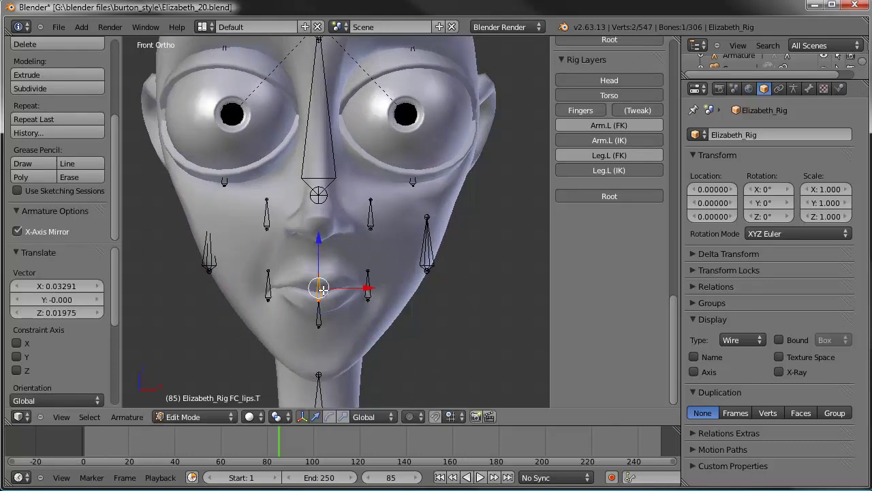
key("g")
left_click(324, 307)
- Move the FC_sneer.L and FC_cheek.L bones inward about 0.04 in X and down about 0.015 in Z
right_click(369, 219)
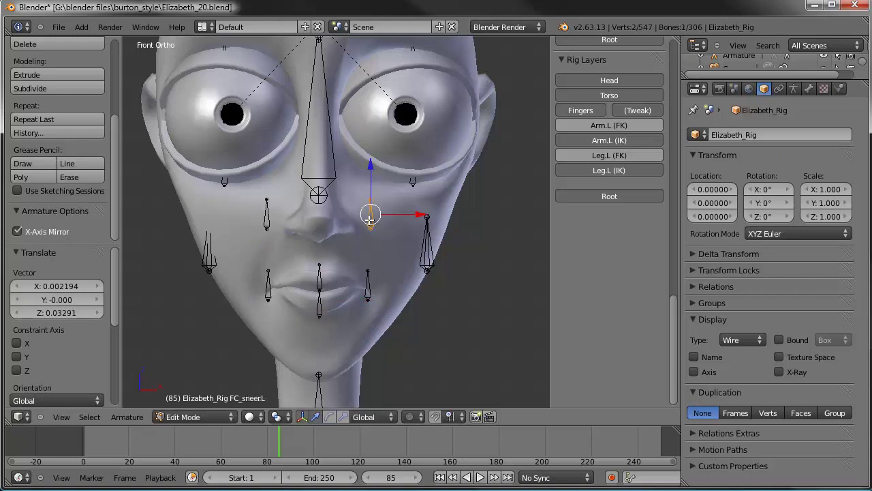
key("g")
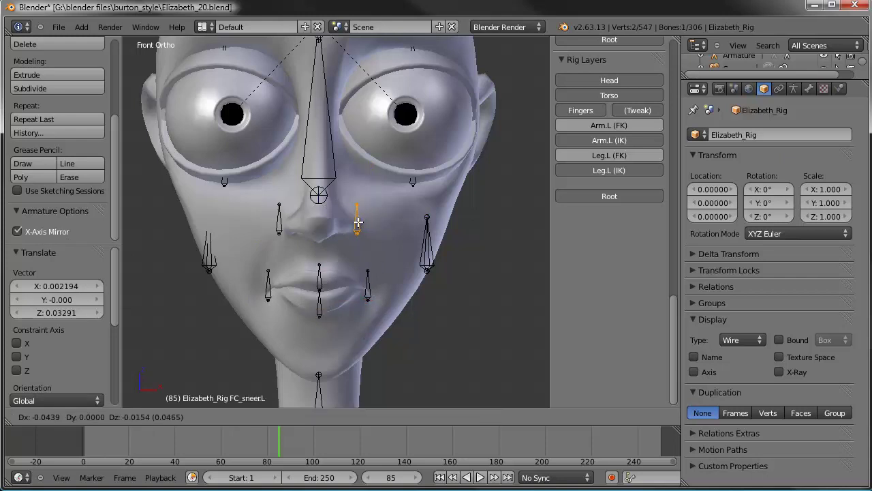
left_click(417, 239)
right_click(432, 249)
key("g")
left_click(418, 281)
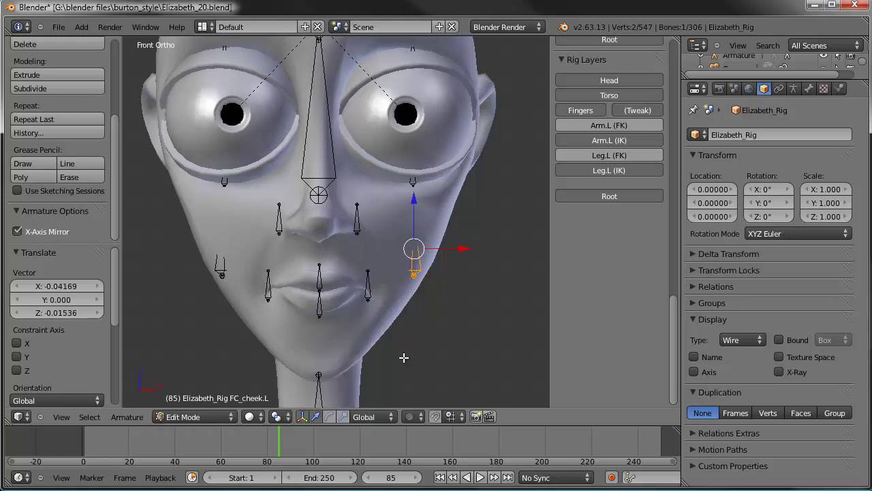
- Move the FC_chin control bone up 0.125 along global Z to line up with the chin
middle_click_drag(403, 356, 374, 298, "shift")
right_click(313, 318)
key("g")
key("z")
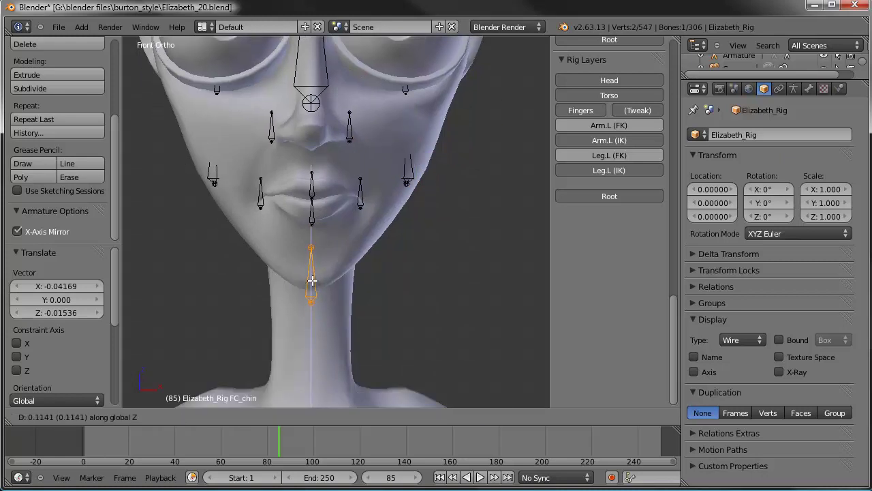
left_click(374, 261)
middle_click_drag(374, 261, 402, 408, "shift")
scroll(430, 239, "down", 2)
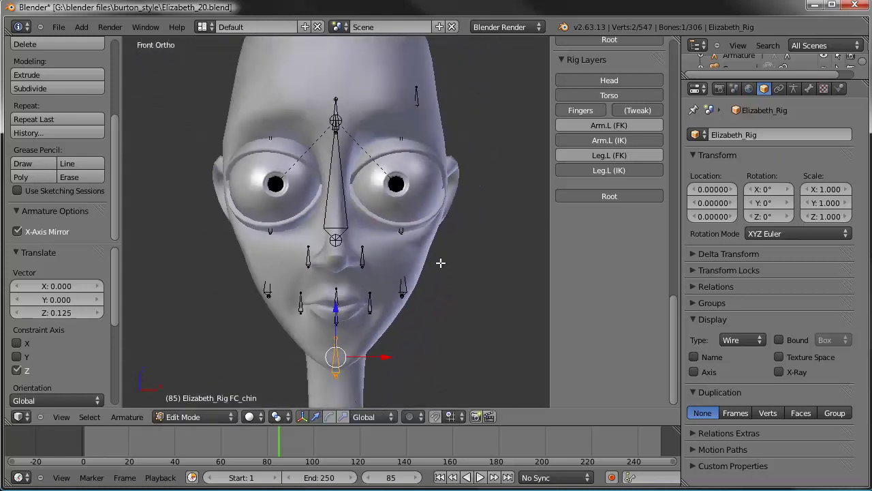
- Enable X-Ray for the rig and move the left outer brow bone about 0.035 inward in X and 0.009 down
left_click(779, 371)
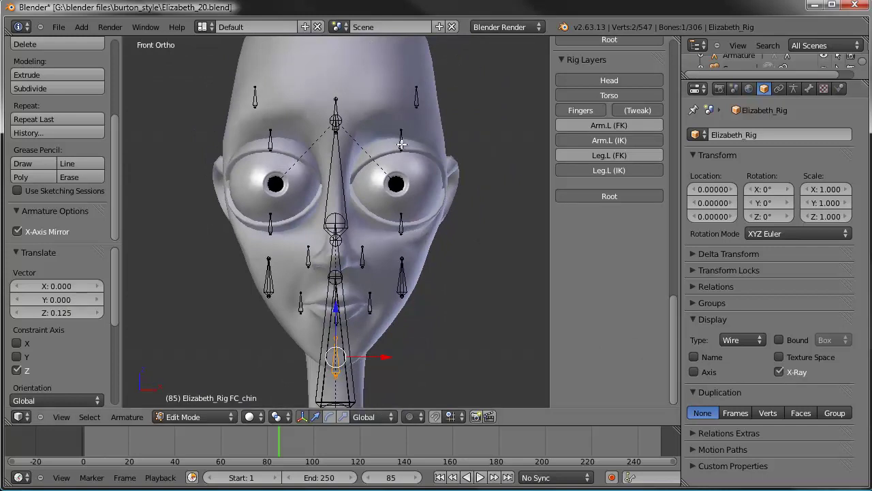
right_click(419, 100)
key("g")
left_click(411, 101)
- Move the FC_browMid bone down about 0.016 along Z
right_click(337, 117)
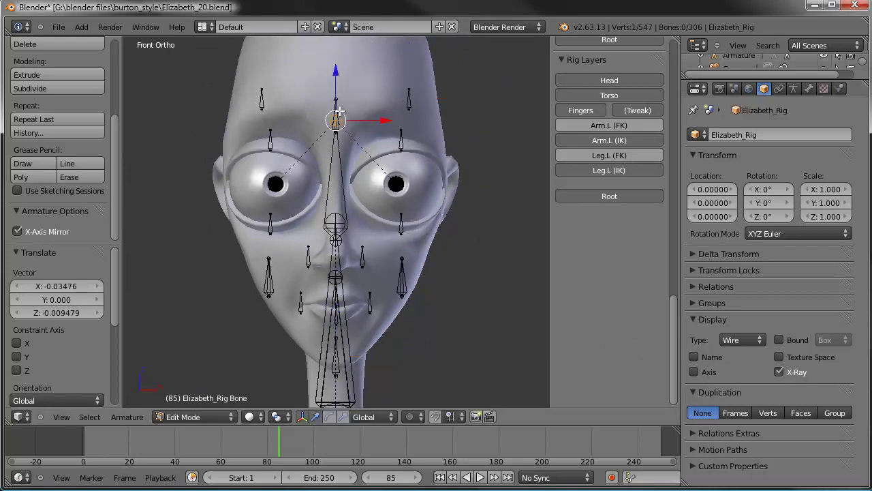
key("g")
right_click(341, 111)
right_click(340, 110)
key("g")
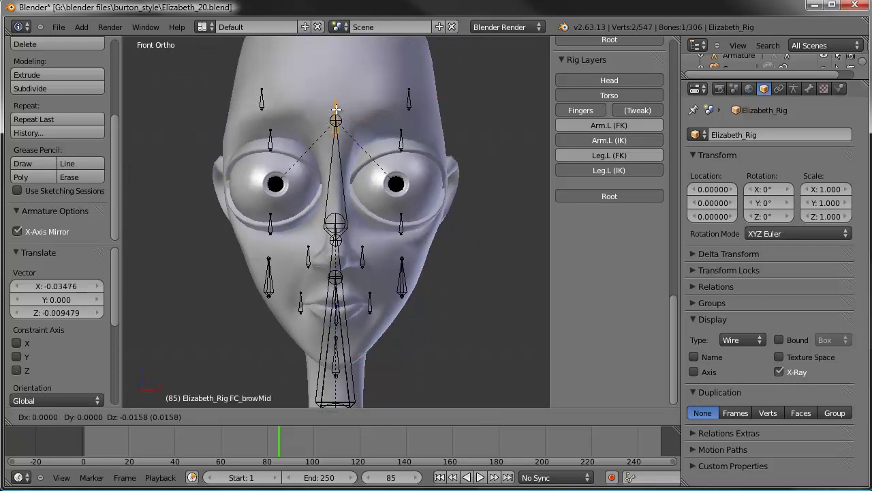
key("z")
left_click(336, 109)
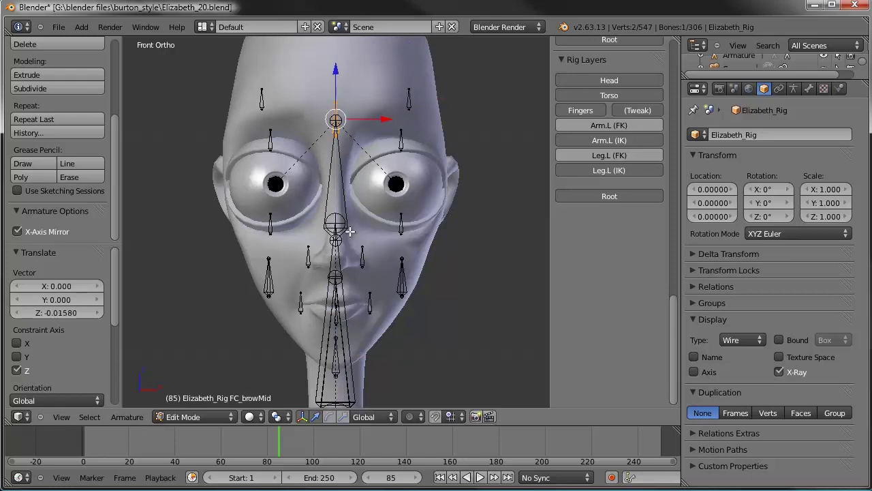
- In the rig's Edit Mode, move FC_lips.T and FC_lips.B back about 0.035 in Y toward the lips, working in the right side view
key("ctrl+Tab")
scroll(370, 296, "down", 2)
middle_click_drag(370, 296, 216, 261)
key("KP_3")
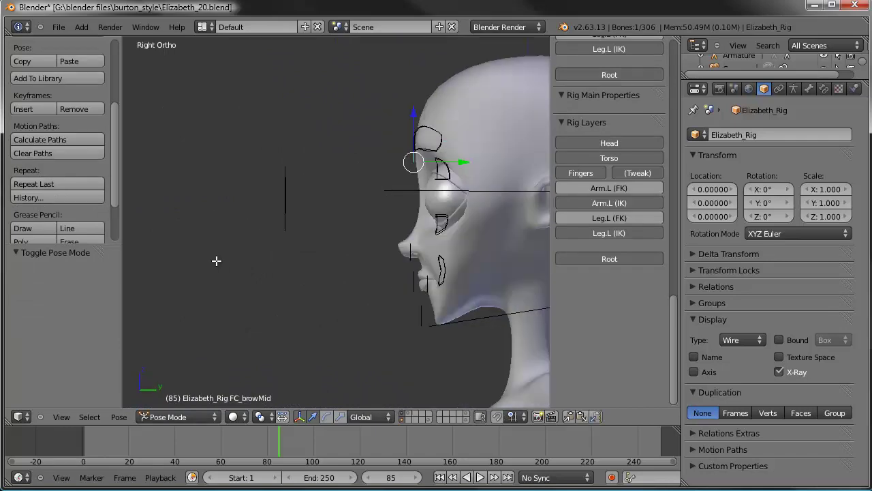
key("Tab")
scroll(436, 293, "up", 3)
middle_click_drag(436, 293, 288, 282, "shift")
right_click(288, 282)
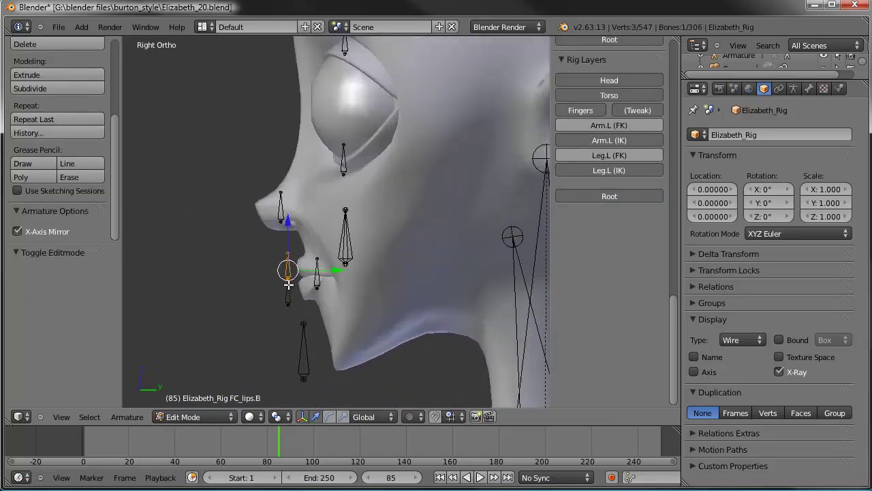
right_click(299, 272, "shift")
key("g")
left_click(319, 273)
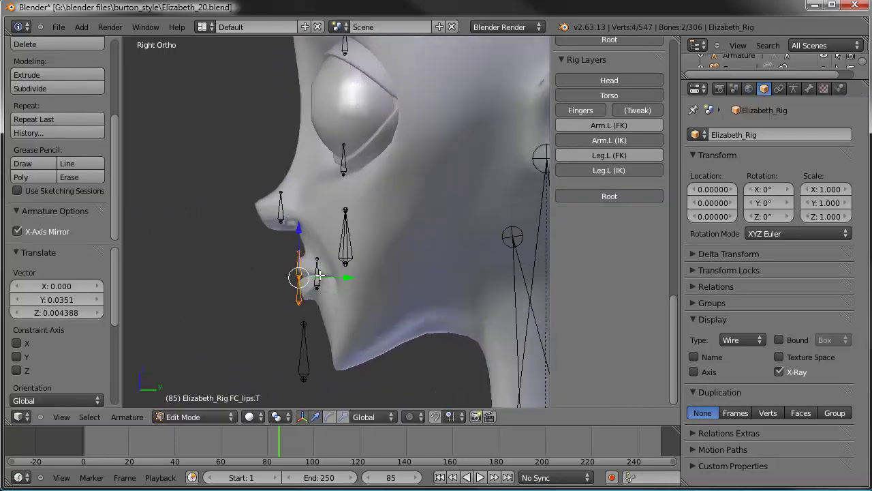
- Move the mouth corner bones back about 0.042 in Y and the sneer bones back about 0.053 in Y
key("g")
left_click(333, 274)
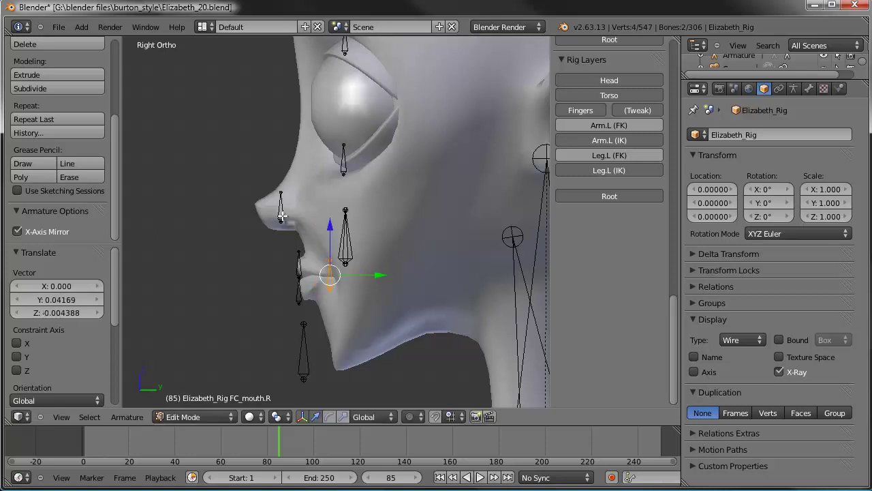
right_click(286, 208)
key("g")
left_click(294, 207)
- Move the FC_chin bone back about 0.097 in Y and 0.011 up in Z onto the chin
right_click(304, 355)
key("g")
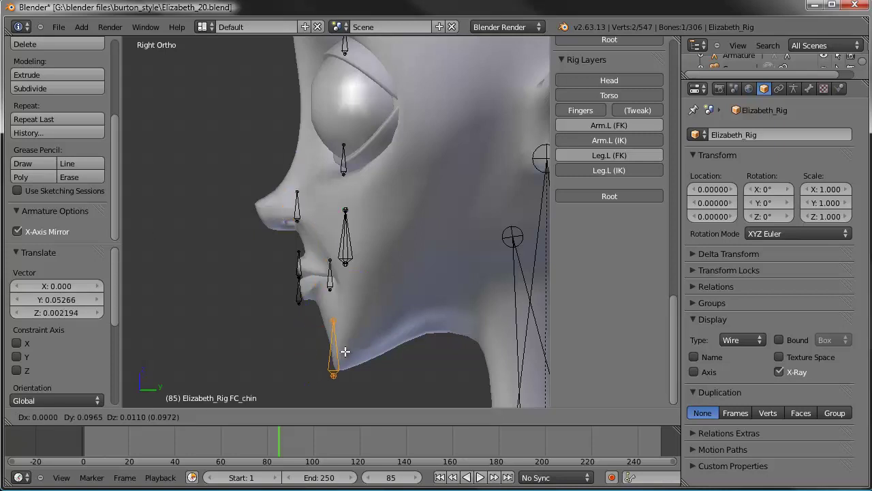
left_click(343, 352)
right_click(343, 246)
- Return the rig to Pose Mode, deselect all bones and save over Elizabeth_20.blend
key("ctrl+Tab")
middle_click_drag(318, 324, 357, 254)
key("a")
key("ctrl+s")
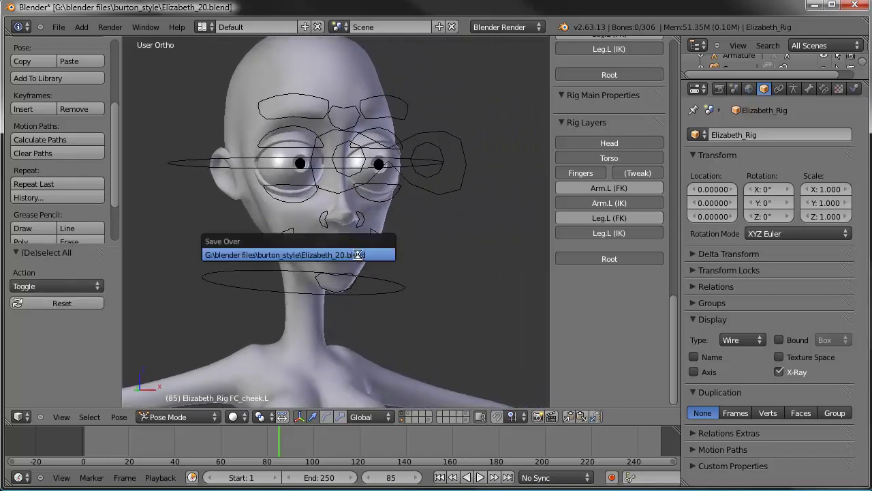
left_click(357, 254)
- Test the right arm by moving and rotating hand_ik.R, and try scaling the finger_ring.R control
scroll(366, 271, "down", 5)
middle_click_drag(414, 362, 368, 286, "shift")
right_click(223, 258)
key("g")
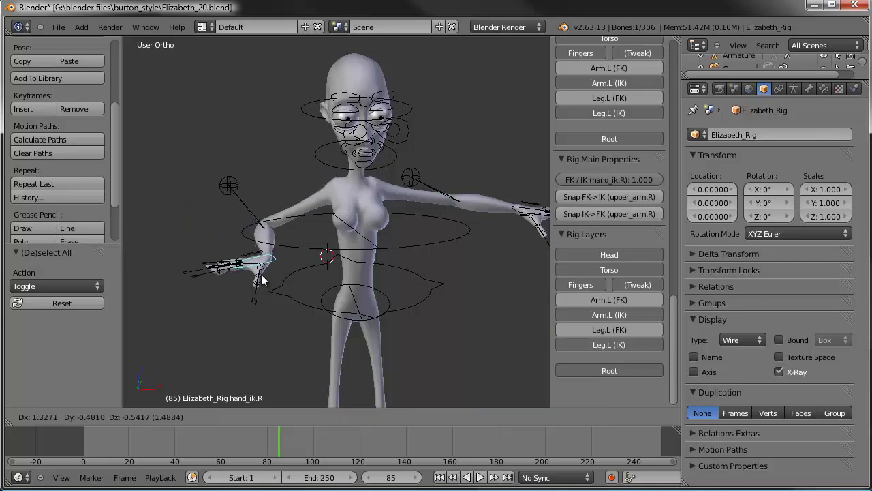
left_click(209, 327)
key("r")
left_click(270, 303)
right_click(260, 286)
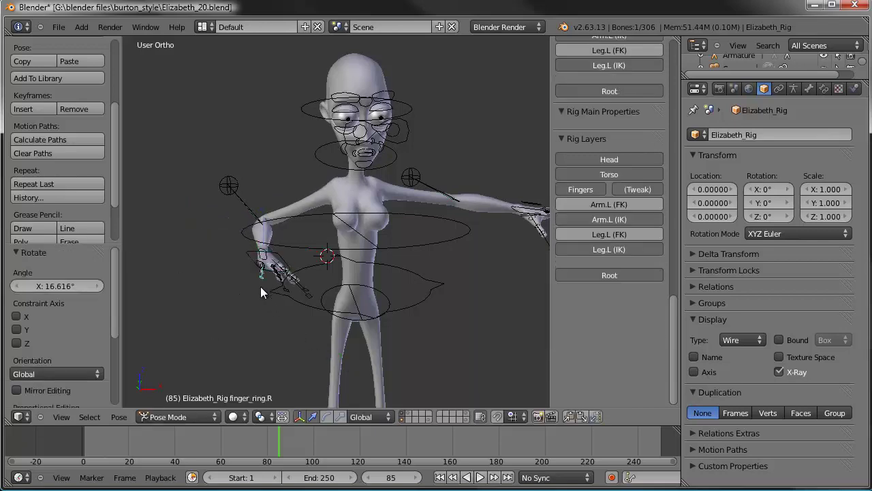
key("s")
key("Escape")
key("a")
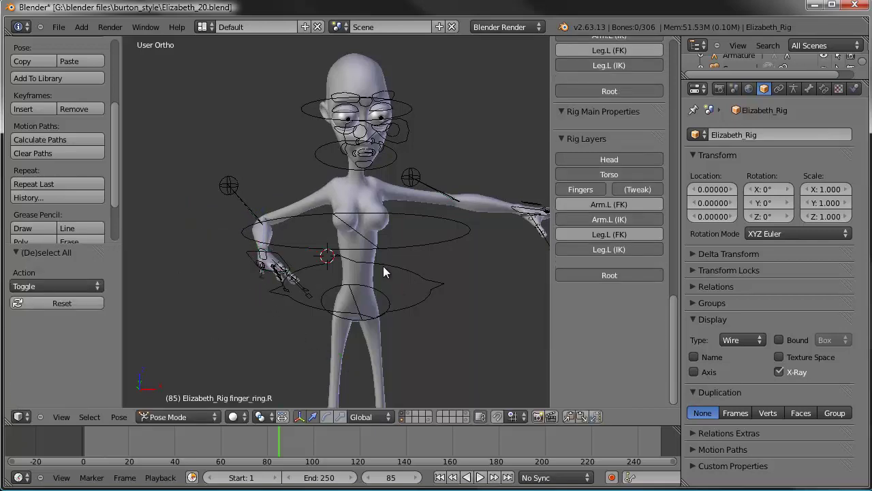
- Clear the location of all pose bones and deselect them
key("a")
key("alt+g")
key("a")
- Show the clothing layer alongside the body, leave Pose Mode and select the Elizabeth_shirt mesh
scroll(385, 281, "down", 3)
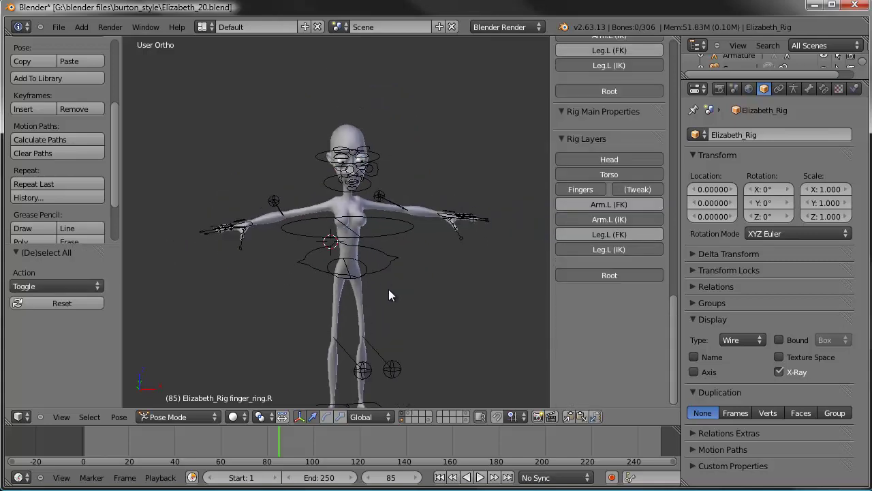
middle_click_drag(389, 289, 364, 229)
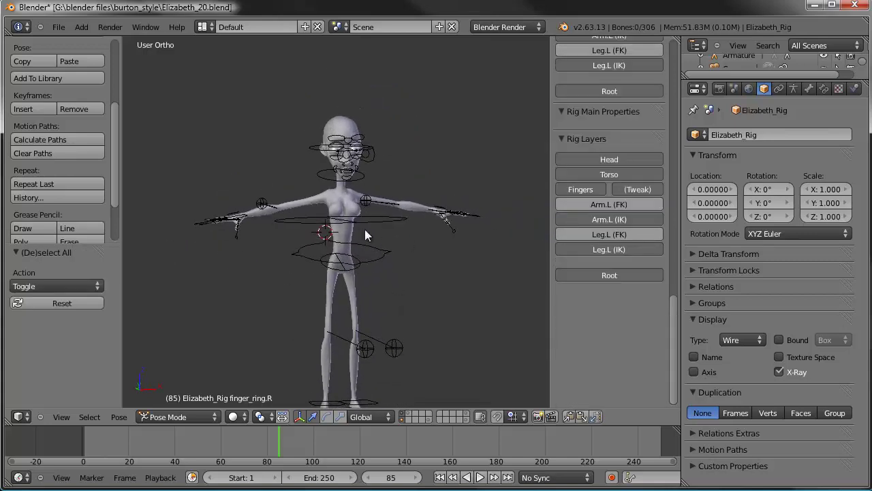
scroll(383, 257, "up", 2)
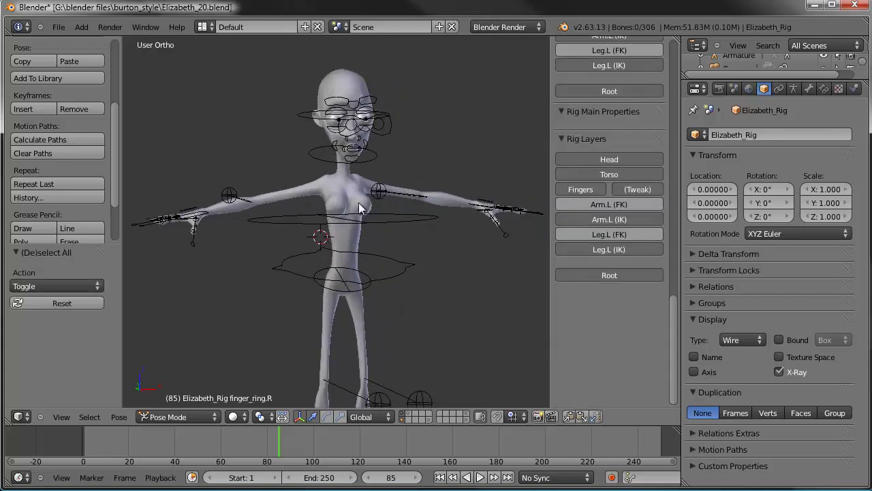
left_click(408, 413, "shift")
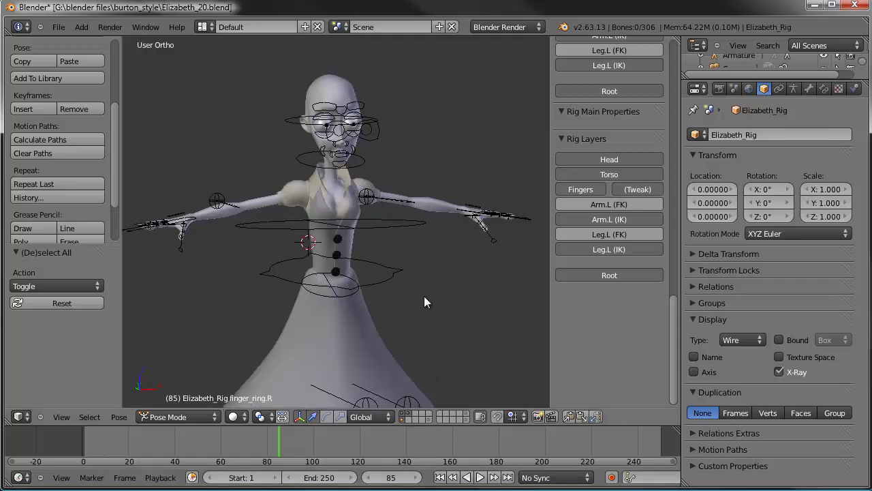
right_click(374, 195)
right_click(365, 162)
scroll(371, 206, "up", 5)
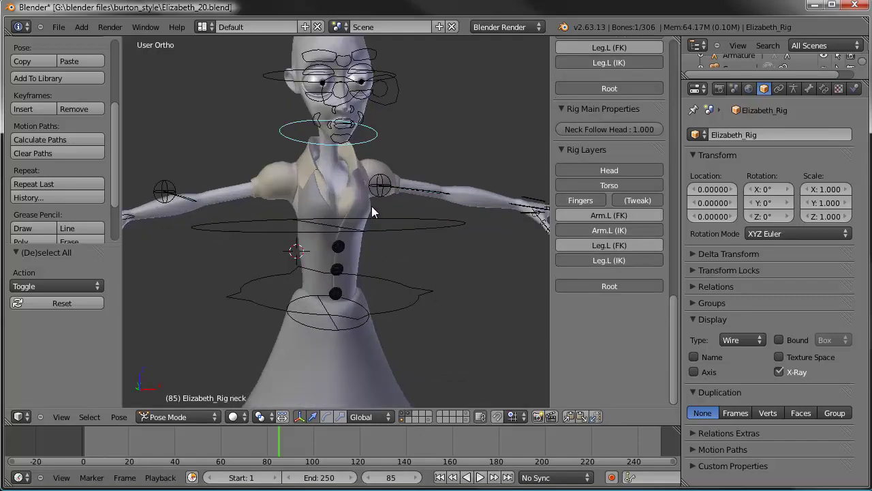
key("ctrl+Tab")
right_click(372, 245)
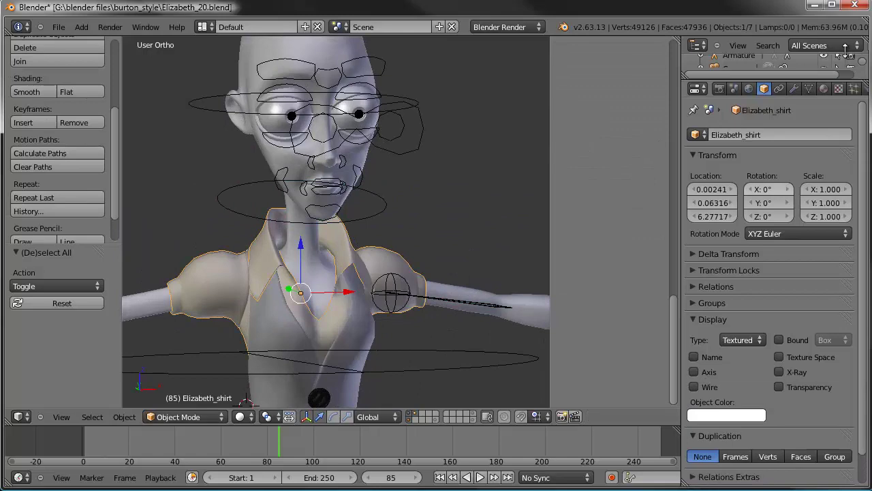
- Move the shirt's Armature modifier above Subsurf and set its object to Elizabeth_Rig
left_click(793, 89)
left_click_drag(681, 154, 618, 151)
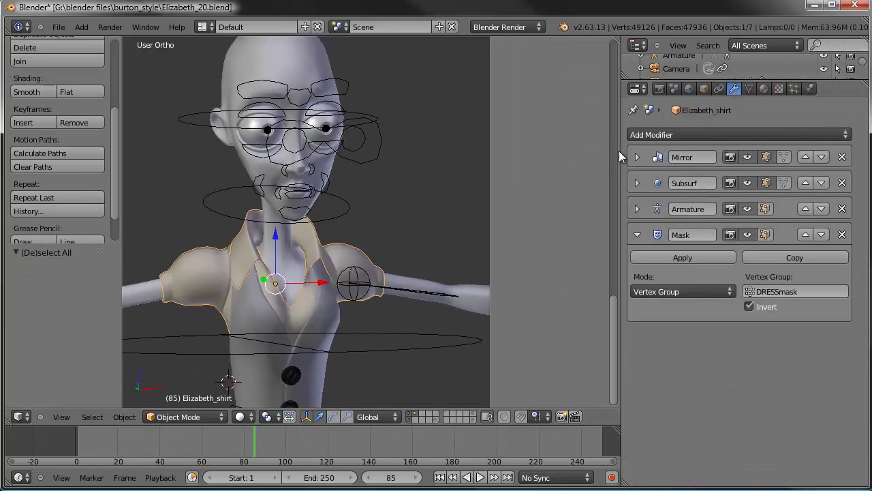
left_click(634, 209)
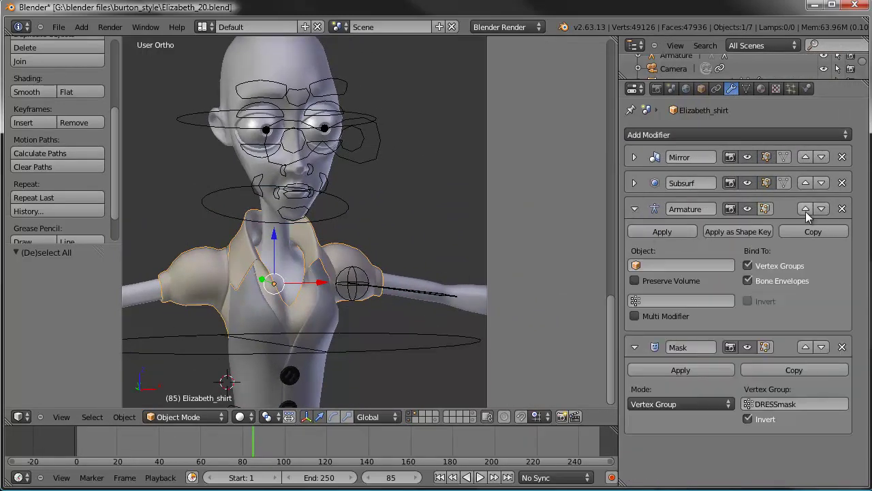
left_click(806, 209)
left_click(674, 240)
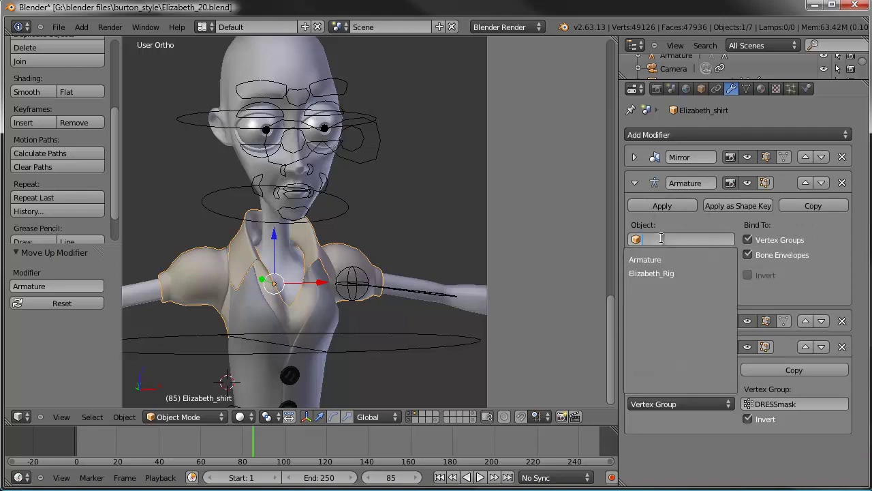
left_click(658, 277)
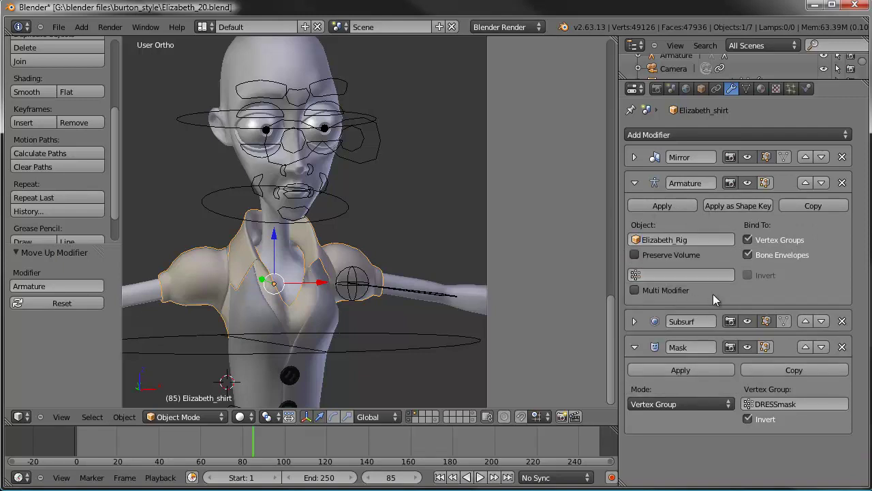
- Examine the shirt's vertex groups alongside its modifier stack and the dressed figure
middle_click_drag(374, 231, 391, 208, "shift")
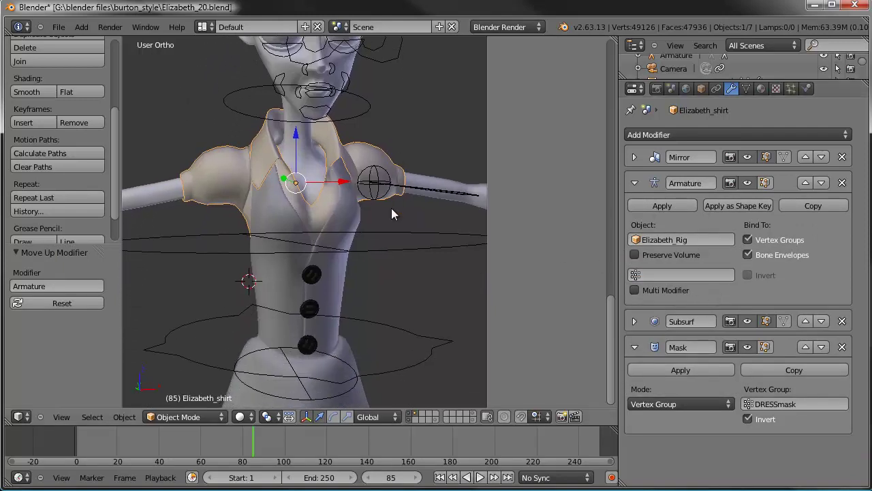
left_click(746, 89)
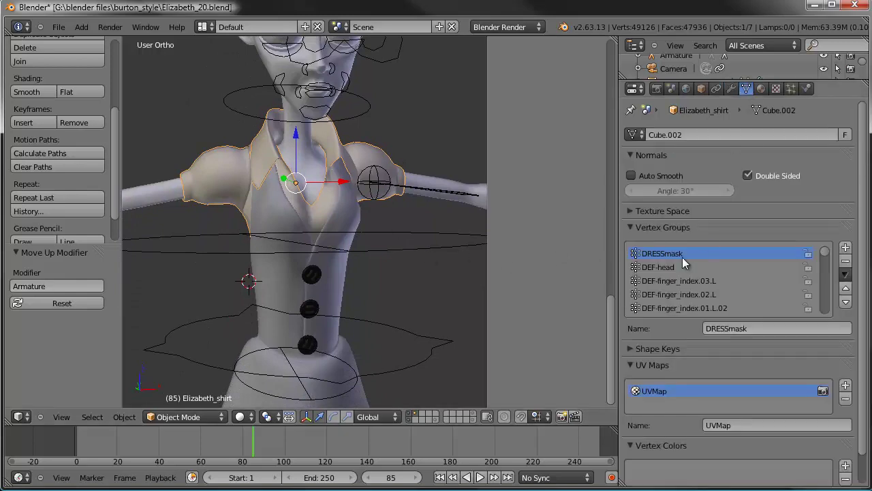
left_click(732, 89)
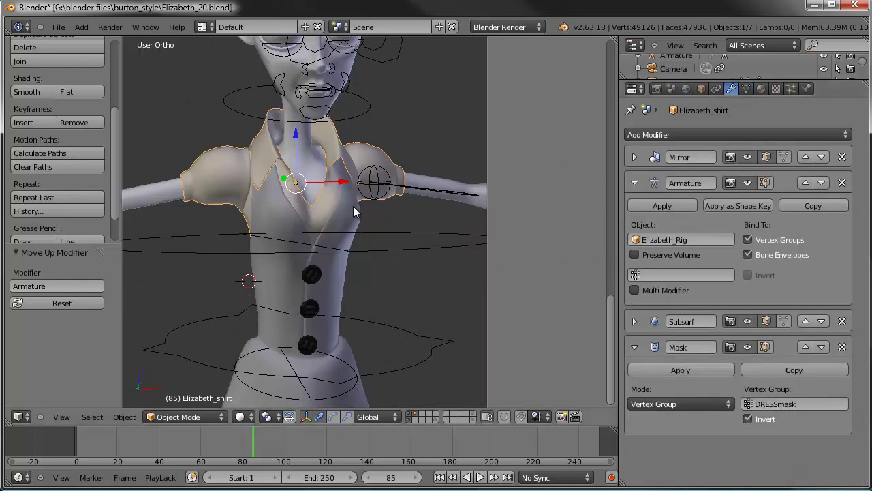
scroll(362, 206, "down", 3)
scroll(351, 226, "down", 5)
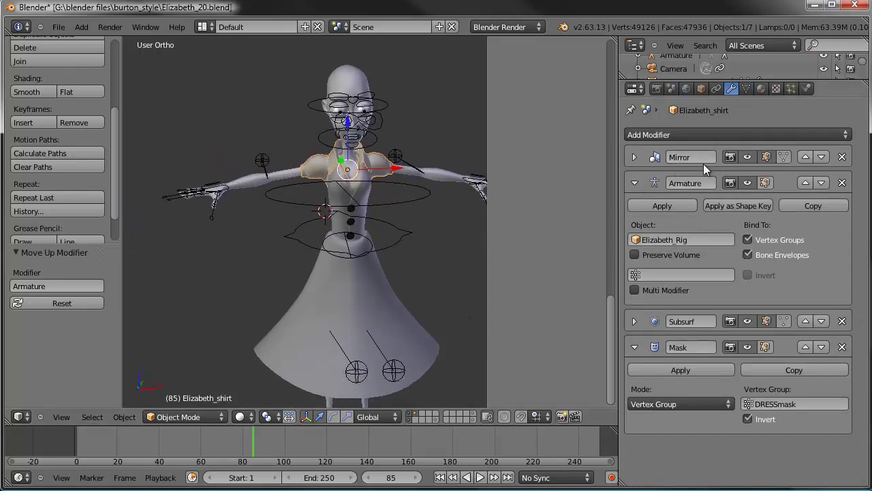
left_click(746, 88)
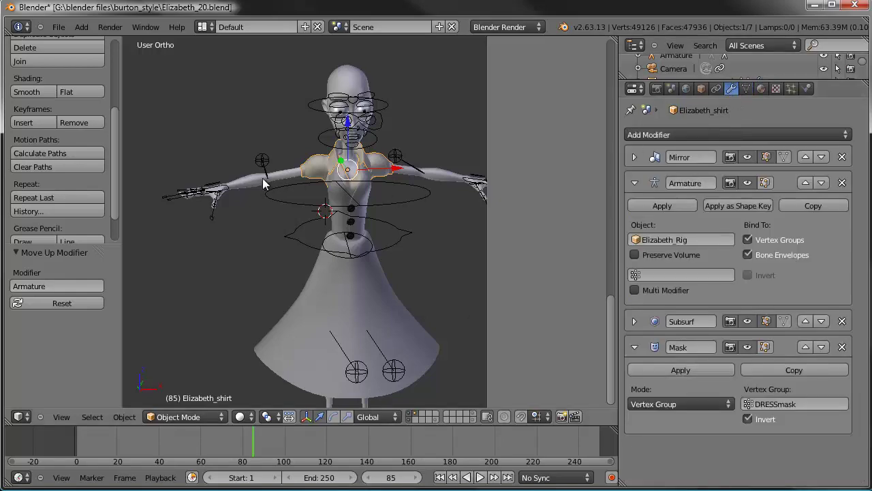
- Lower the right and left IK hand bones to the sides of the skirt to test the shirt's deformation
right_click(228, 199)
key("g")
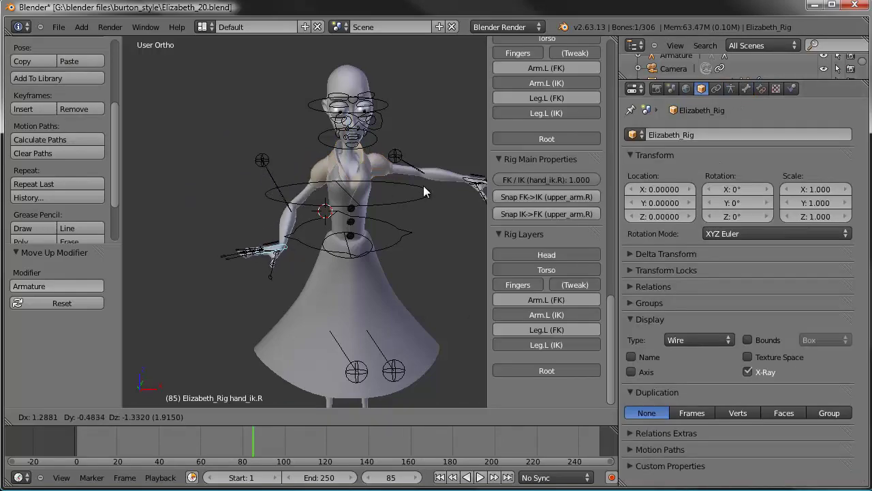
left_click(287, 258)
scroll(361, 174, "down", 5, "ctrl")
right_click(375, 180)
key("g")
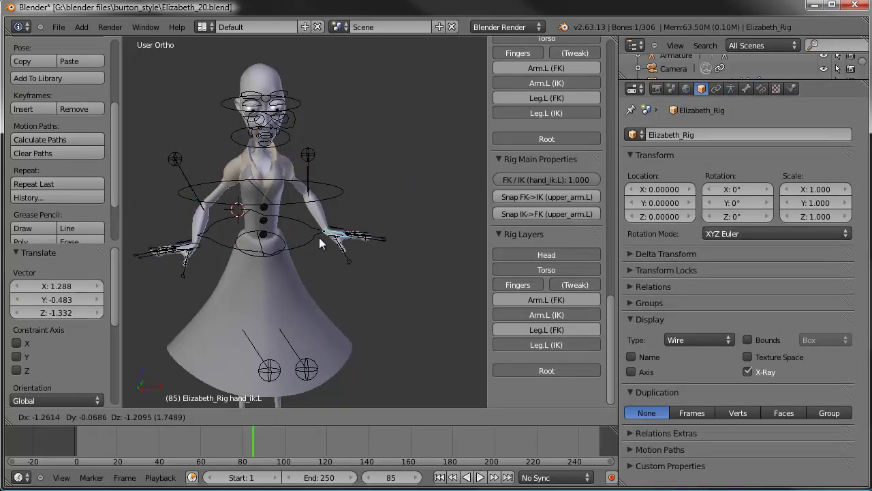
left_click(319, 237)
middle_click_drag(252, 237, 316, 237, "shift")
key("a")
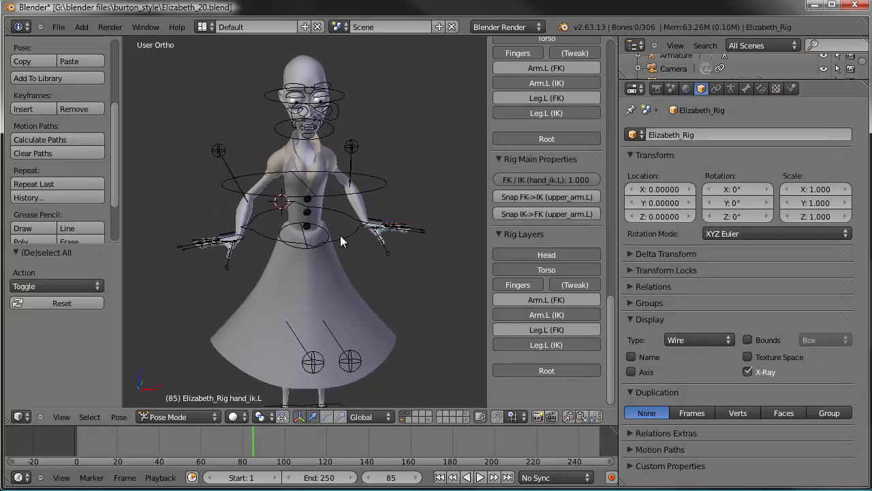
- Leave Pose Mode, set the Elizabeth_dress mesh's Armature modifier object to Elizabeth_Rig and deselect everything
key("ctrl+Tab")
right_click(340, 274)
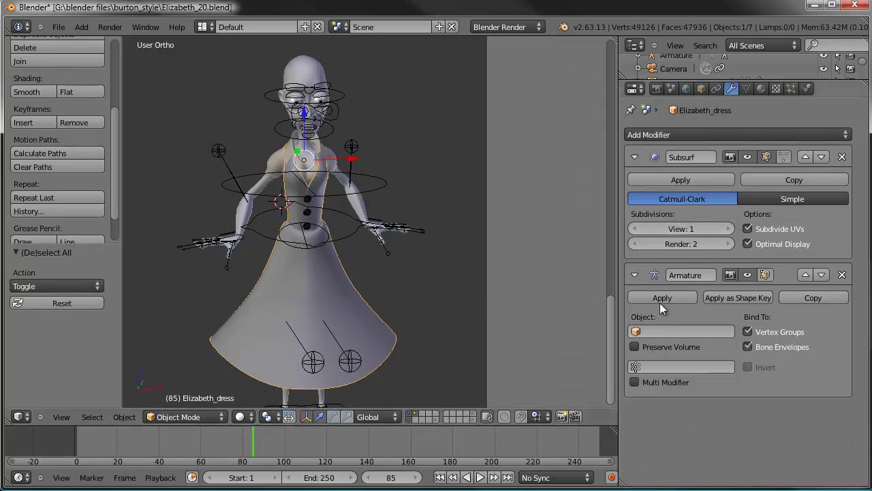
left_click(660, 331)
left_click(657, 365)
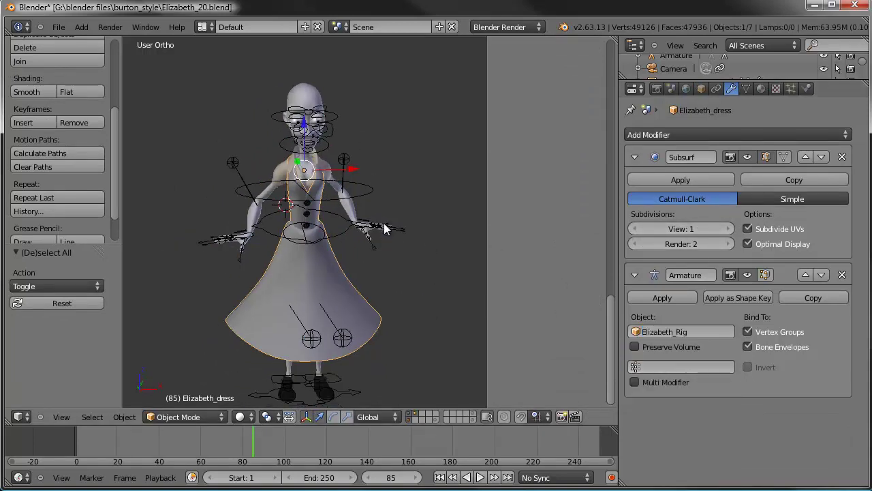
scroll(385, 228, "down", 2)
key("a")
mouse_move(286, 252)
middle_mouse_down()
mouse_move(413, 228)
mouse_move(276, 240)
middle_mouse_up()
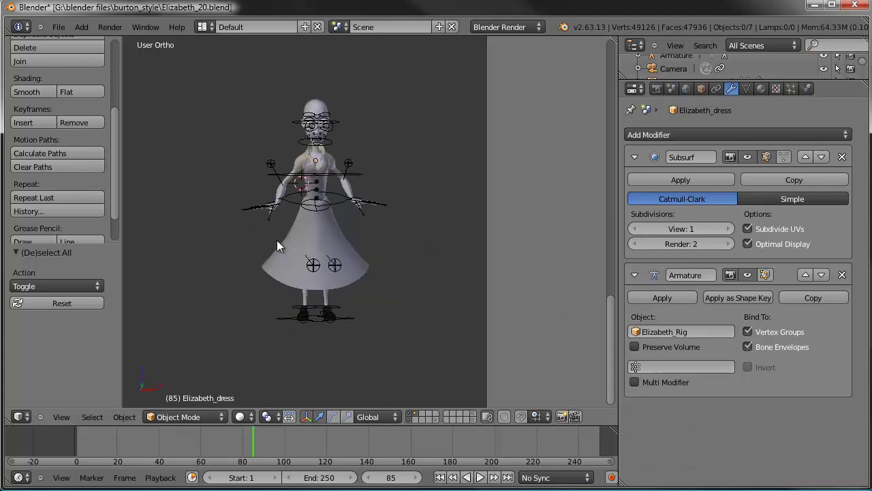
- In Pose Mode, rotate the left IK hand bone about 91° and turn the right IK hand bone downward
right_click(386, 207)
key("ctrl+Tab")
scroll(409, 184, "up", 2)
key("r")
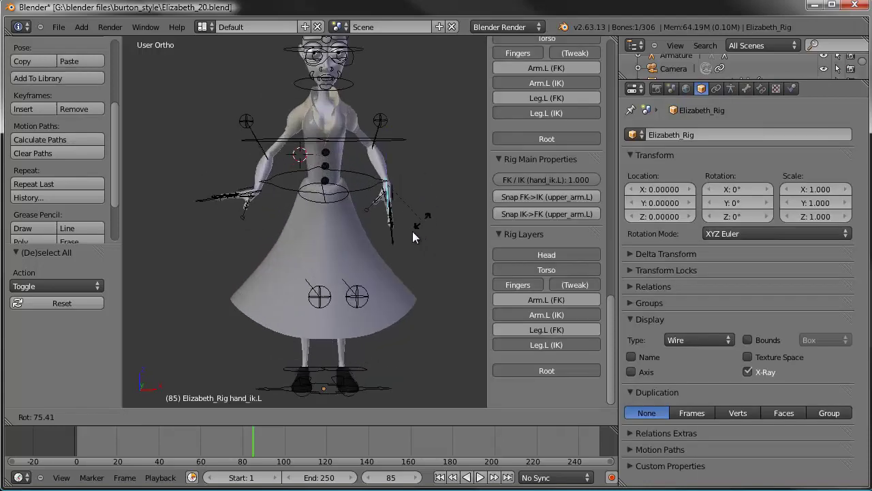
left_click(365, 227)
right_click(368, 183)
right_click(265, 192)
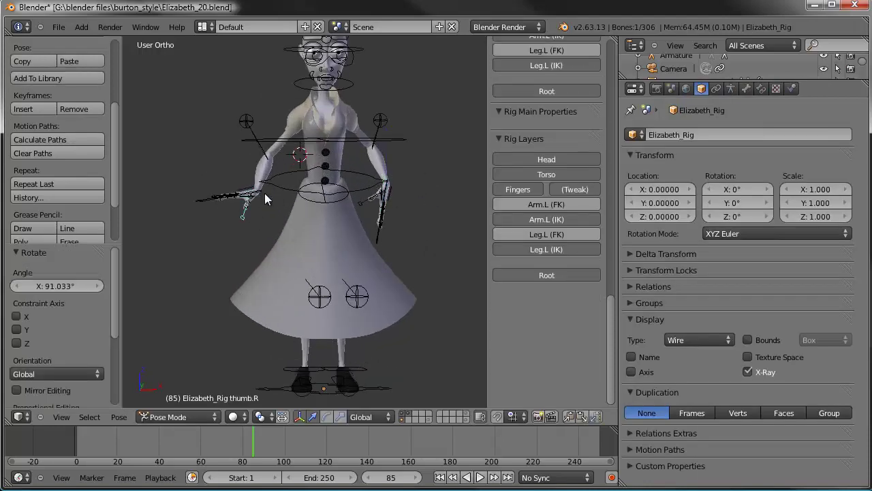
right_click(276, 195)
key("r")
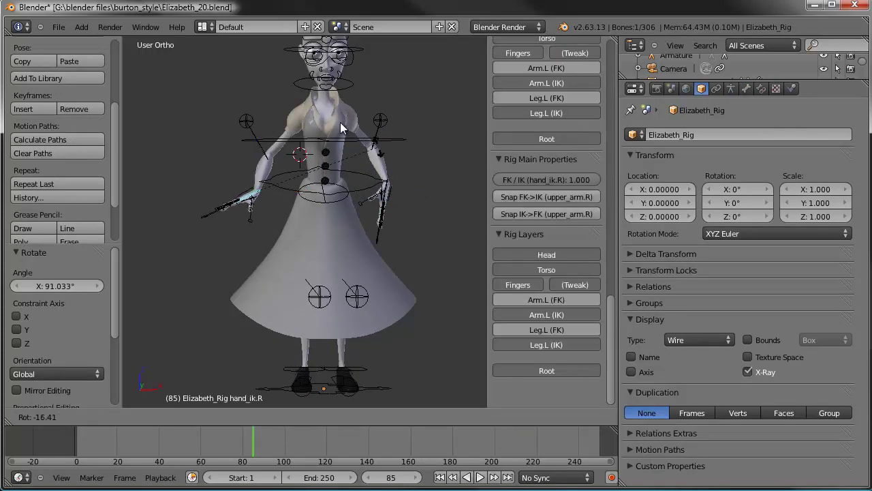
left_click(317, 122)
- Clear the location and rotation of all pose bones and deselect them
middle_click_drag(186, 285, 324, 238)
key("a")
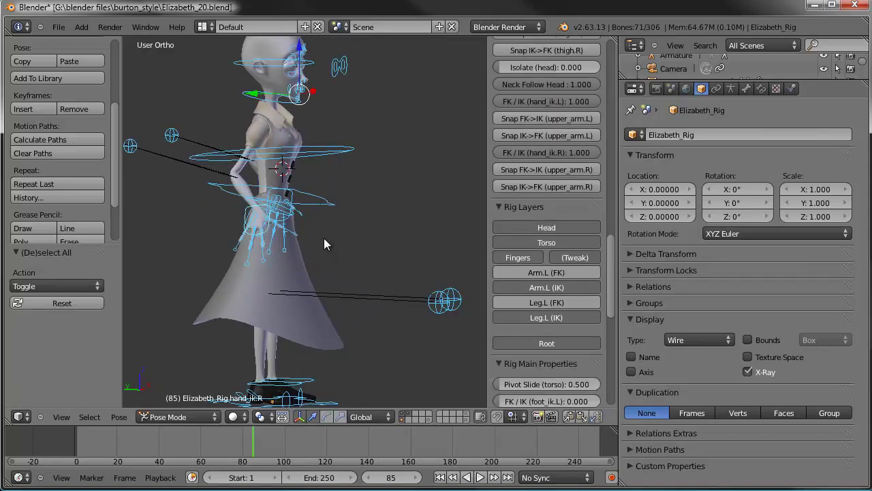
key("alt+g")
key("alt+r")
key("a")
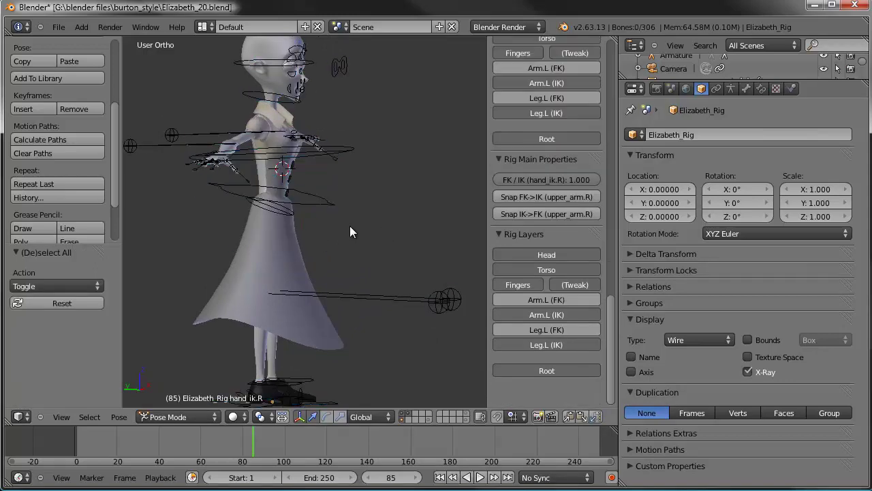
middle_click_drag(350, 225, 312, 229)
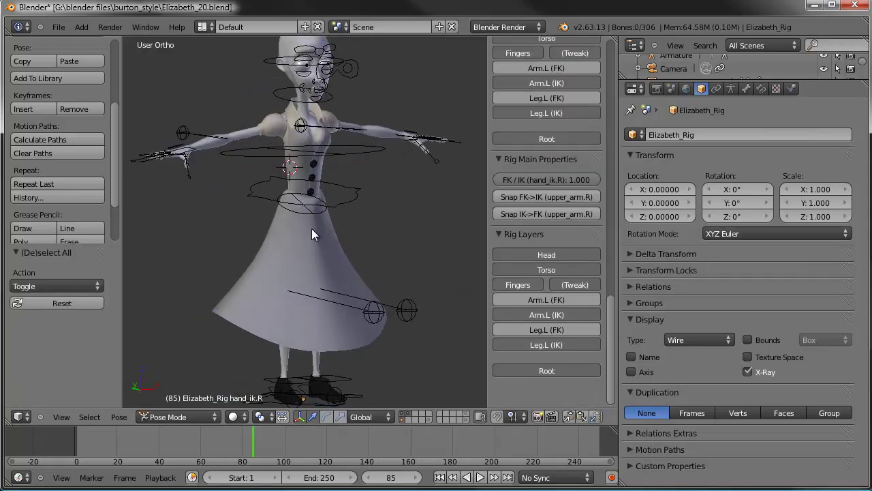
- Leave Pose Mode and select the Elizabeth_dress mesh
key("ctrl+Tab")
right_click(359, 252)
middle_click_drag(358, 269, 363, 290)
scroll(363, 290, "down", 4)
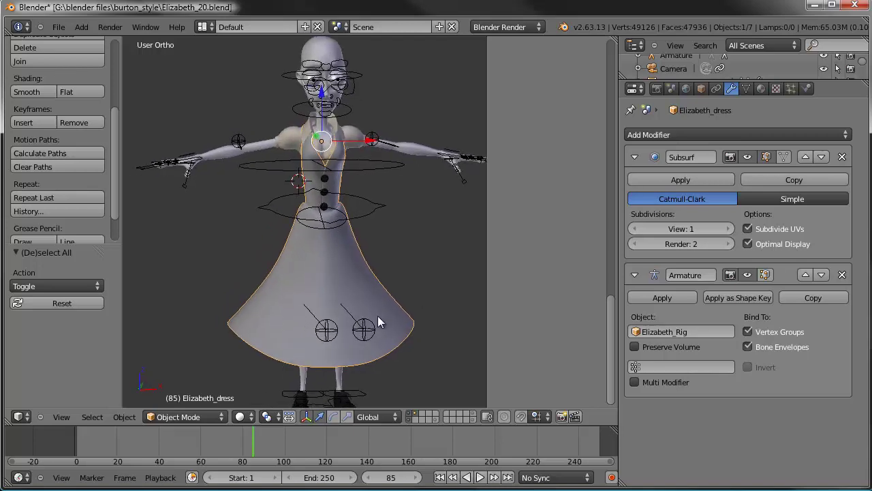
scroll(397, 229, "up", 2)
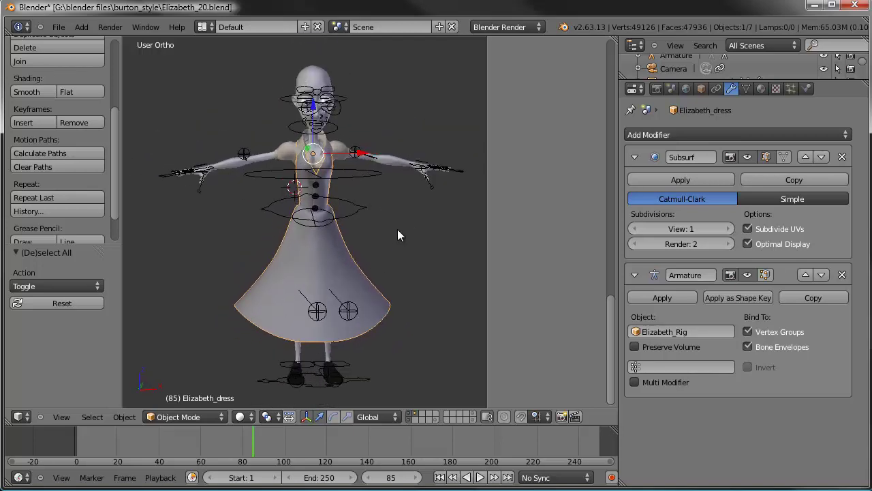
scroll(351, 213, "up", 3)
middle_click_drag(362, 207, 285, 209)
scroll(335, 216, "down", 1)
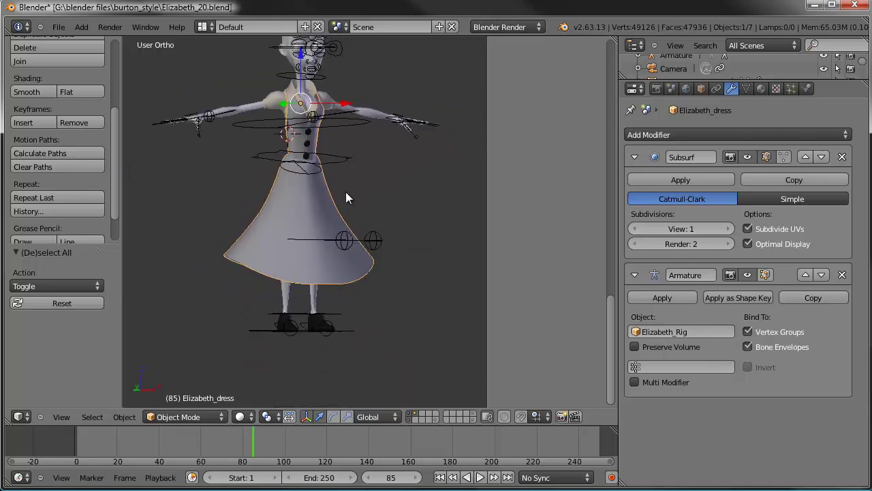
middle_click_drag(345, 192, 352, 228, "shift")
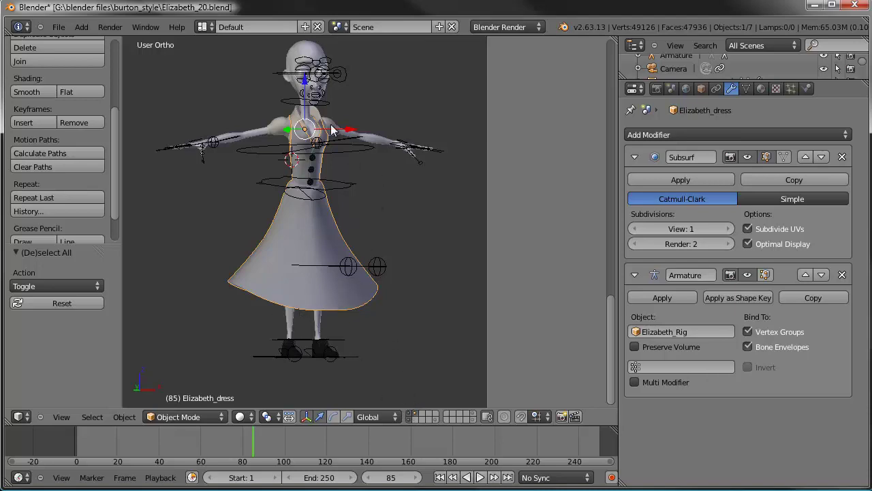
- Add the Elizabeth_shirt mesh to the selection and move both garments to the first layer
scroll(385, 318, "up", 5)
right_click(254, 145, "shift")
scroll(254, 145, "down", 3)
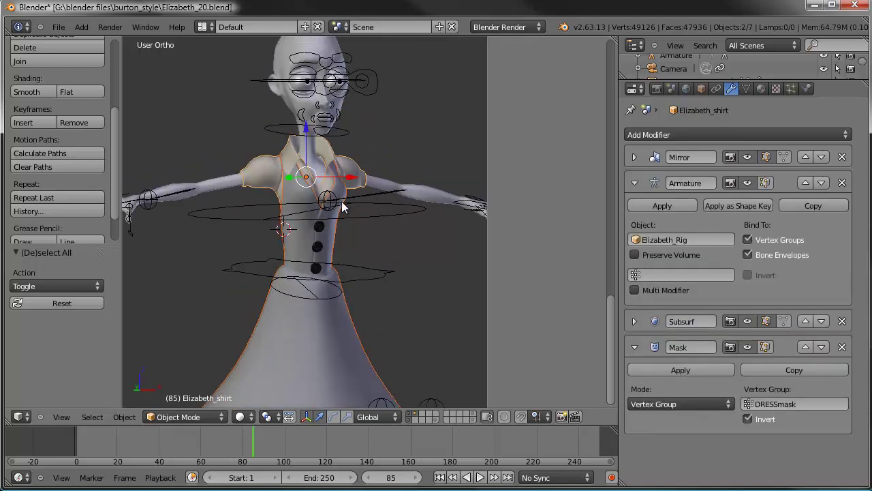
key("m")
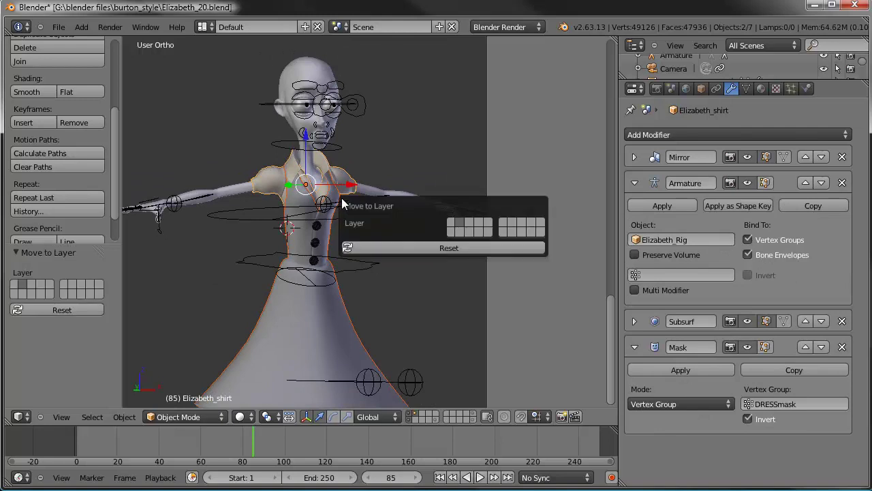
left_click(451, 222)
- Show only the first layer so the rig is hidden, and deselect all objects
right_click(391, 188)
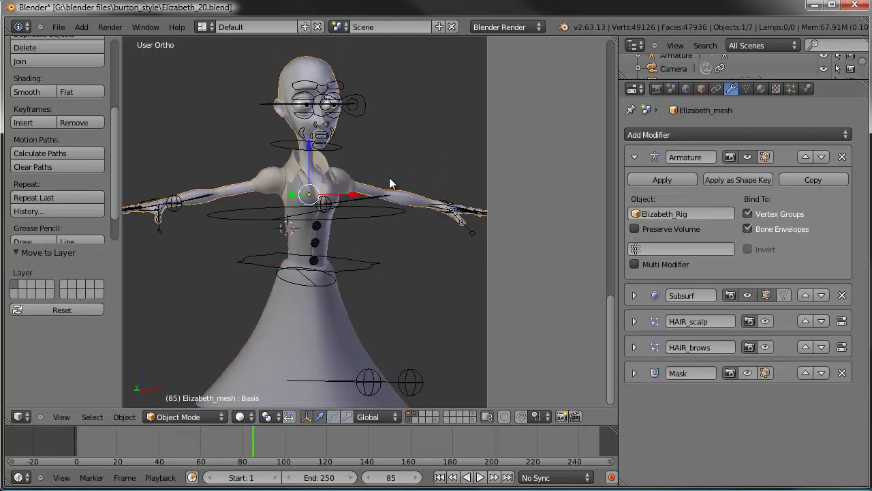
left_click(409, 419)
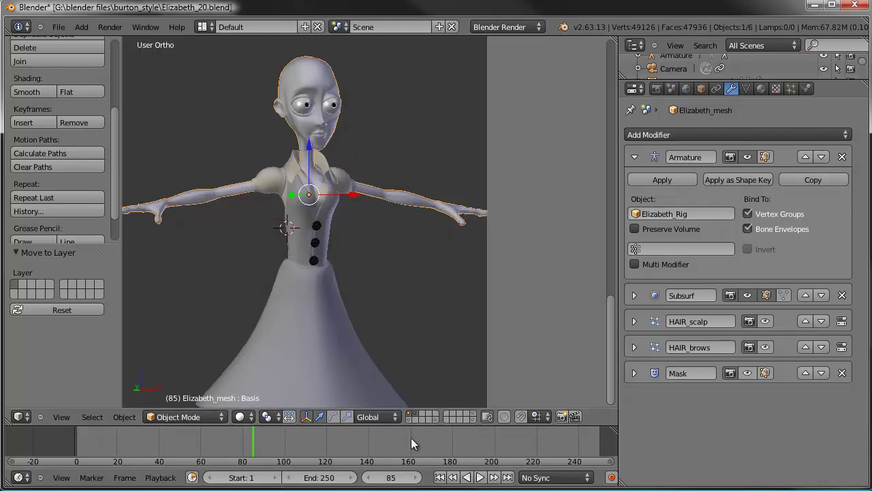
scroll(329, 280, "down", 2)
key("a")
middle_click_drag(339, 270, 354, 278)
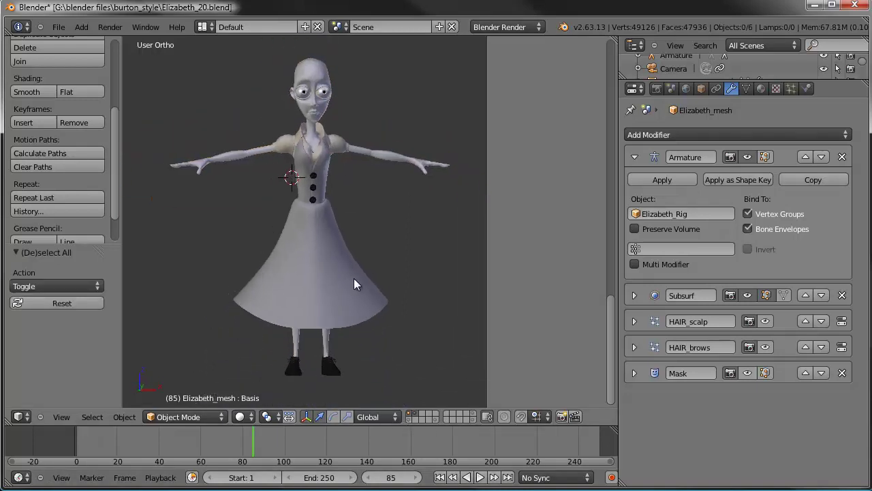
- Select the Elizabeth_dress mesh and add a vertex group named DressFlow
right_click(365, 269)
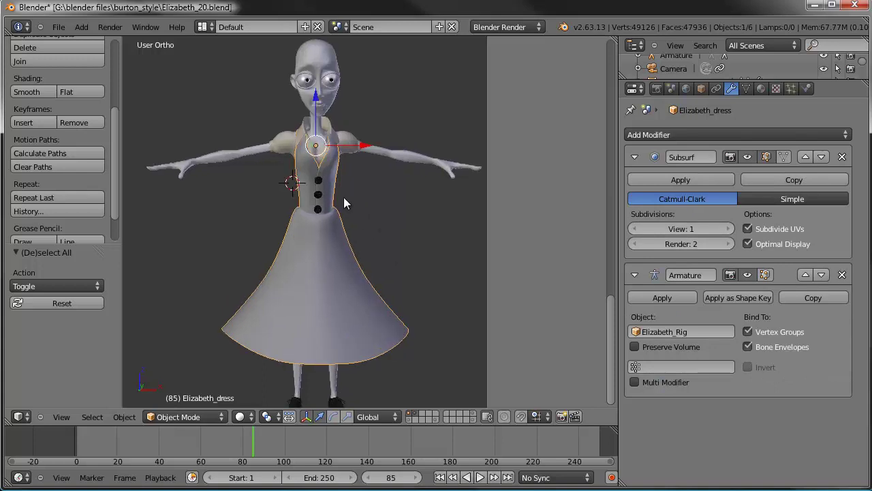
scroll(348, 215, "up", 1)
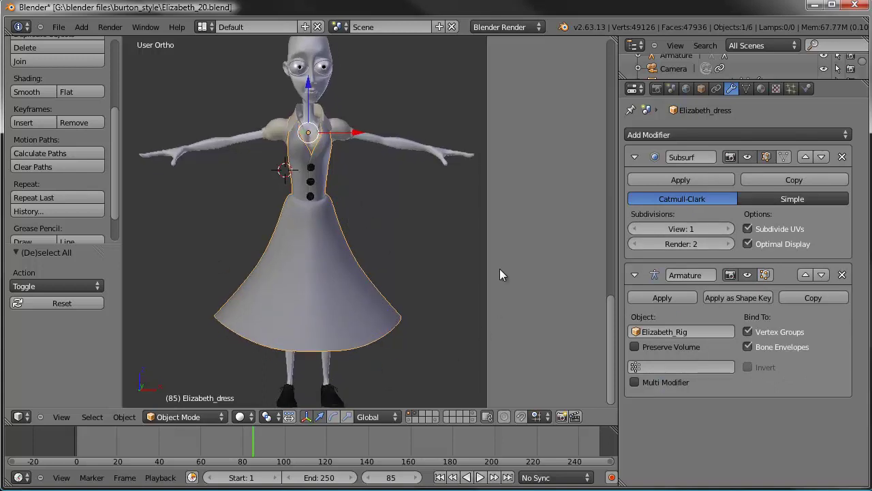
middle_click_drag(215, 214, 274, 250)
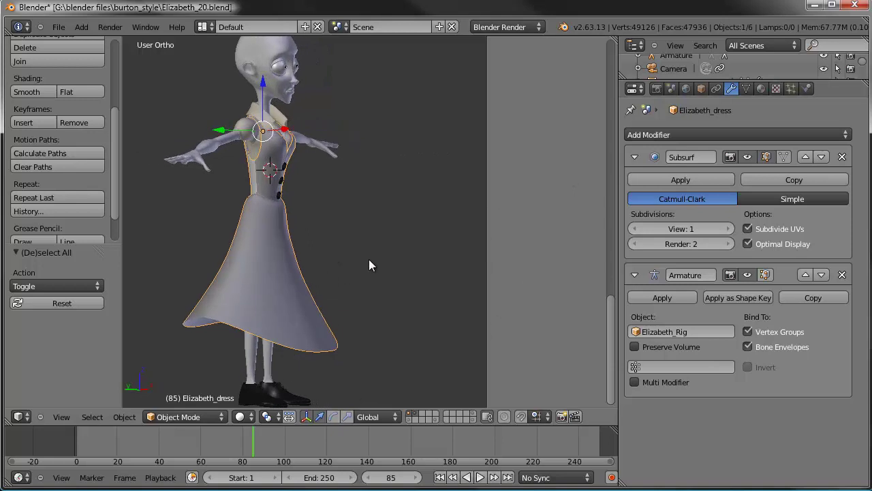
middle_click_drag(369, 260, 321, 263)
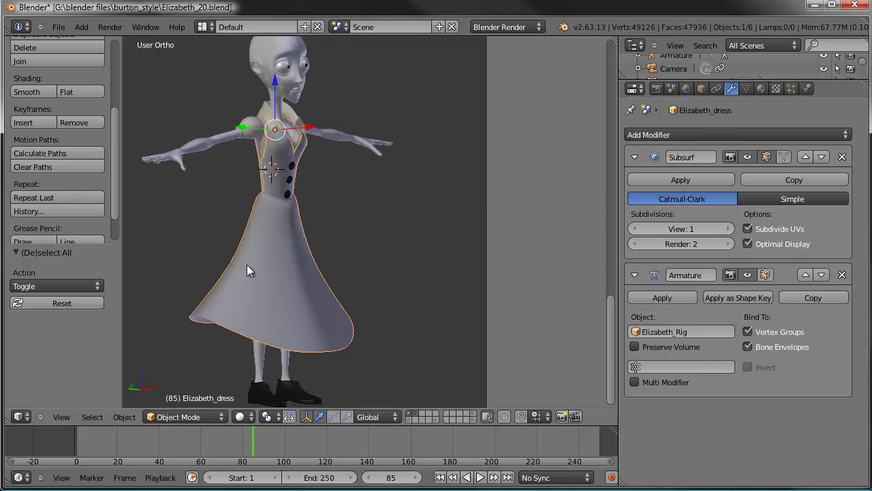
middle_click_drag(352, 311, 286, 312)
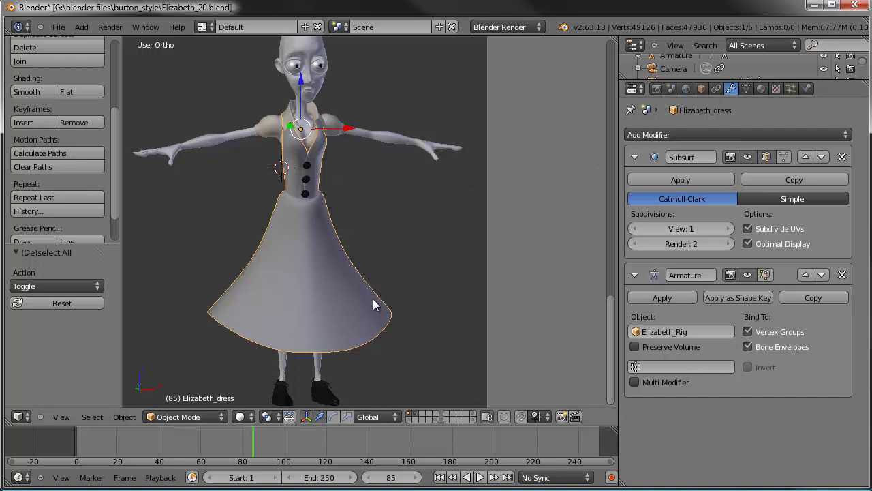
left_click(745, 90)
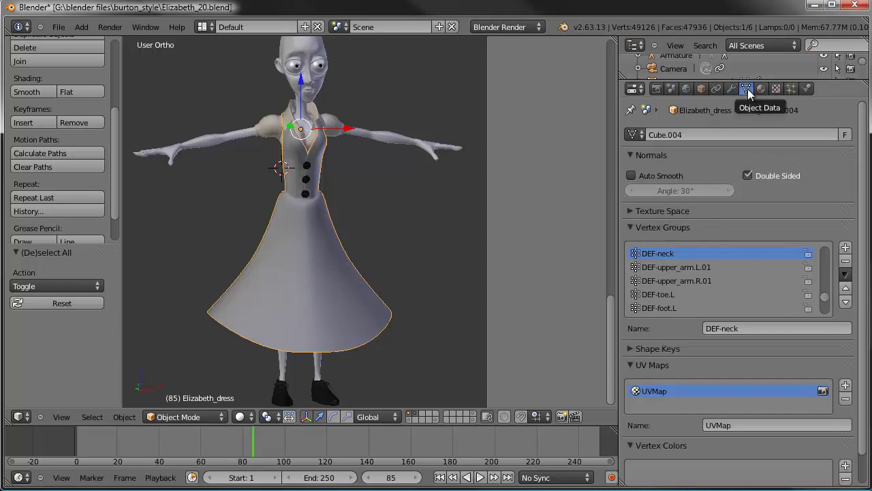
left_click(845, 247)
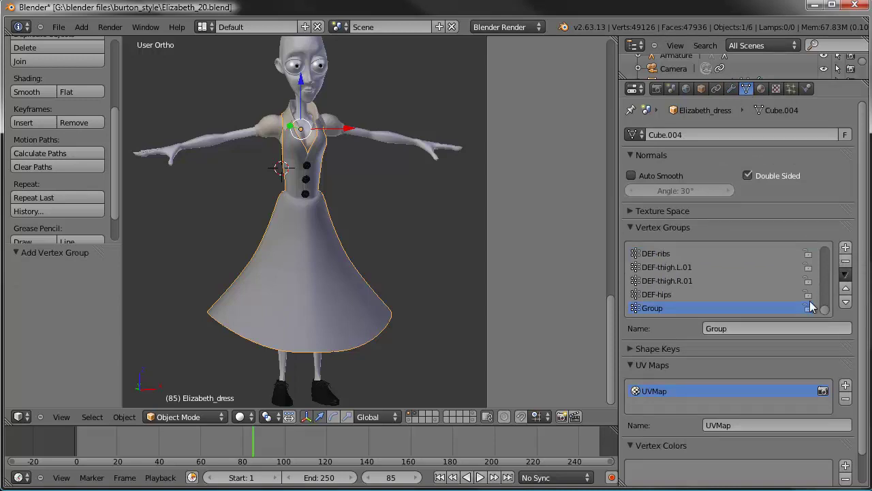
left_click(731, 328)
type("DressFlow")
key("Return")
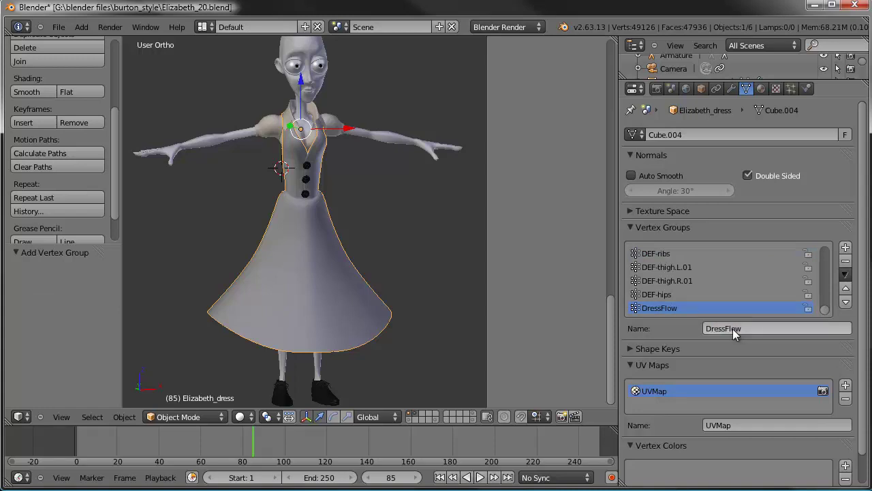
- In Edit Mode, clear the selection and circle-select the skirt vertices below the hips from the front view
key("Tab")
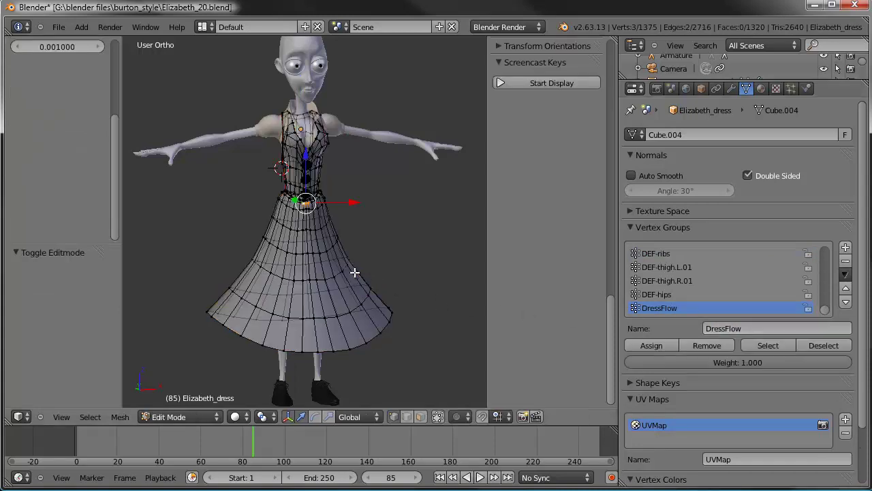
key("a")
key("KP_1")
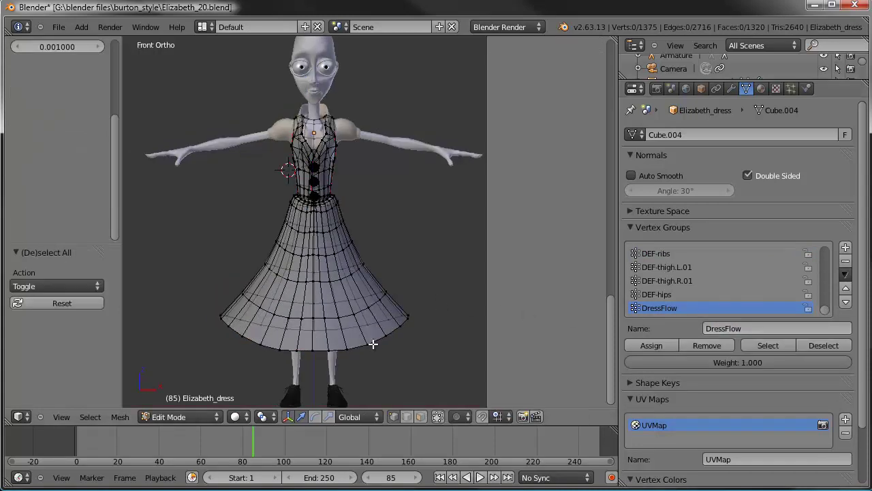
key("c")
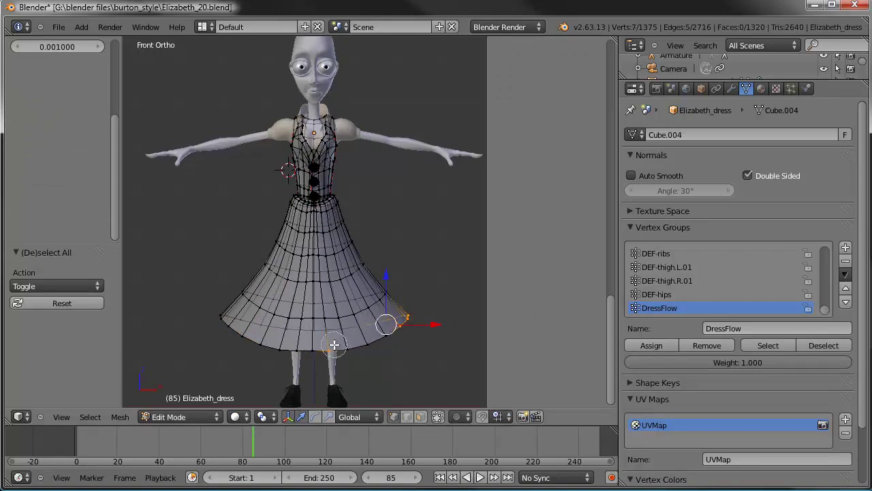
mouse_move(259, 315)
left_mouse_down()
mouse_move(351, 329)
mouse_move(405, 294)
mouse_move(369, 266)
mouse_move(279, 276)
mouse_move(252, 260)
mouse_move(358, 251)
left_mouse_up()
key("Escape")
scroll(360, 249, "up", 3)
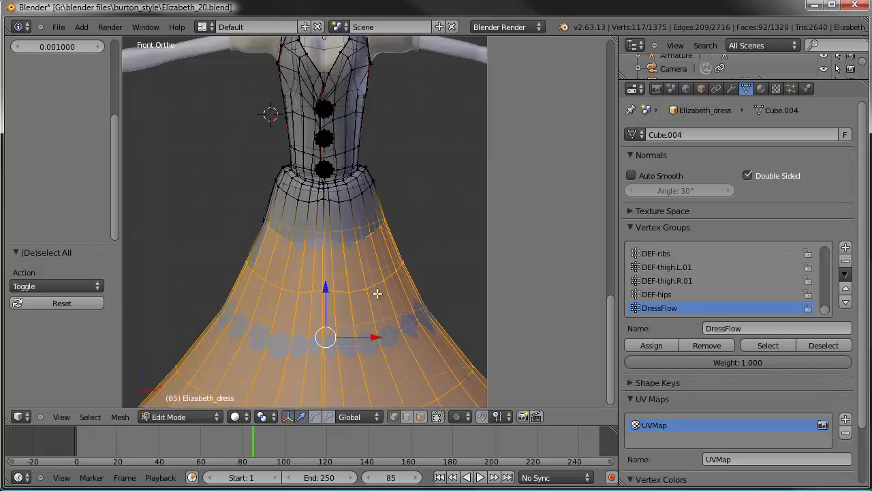
- Complete the skirt selection with the missed vertices around the back and assign it to DressFlow with weight 1.000
scroll(253, 266, "down", 2)
middle_click_drag(253, 266, 367, 272)
scroll(265, 243, "up", 4)
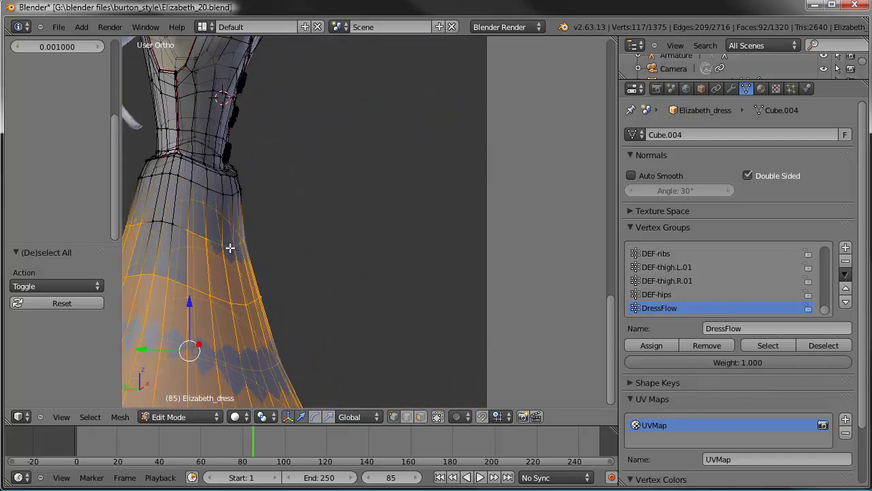
key("n")
key("ctrl+KP_Subtract")
key("ctrl+KP_Add")
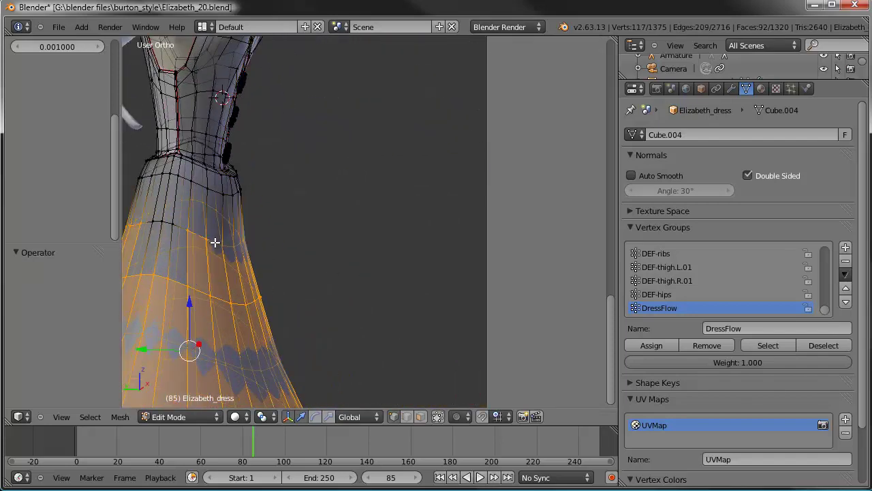
key("ctrl+KP_Subtract")
key("ctrl+KP_Add")
scroll(213, 244, "down", 3)
middle_click_drag(214, 243, 300, 246)
left_click(655, 345)
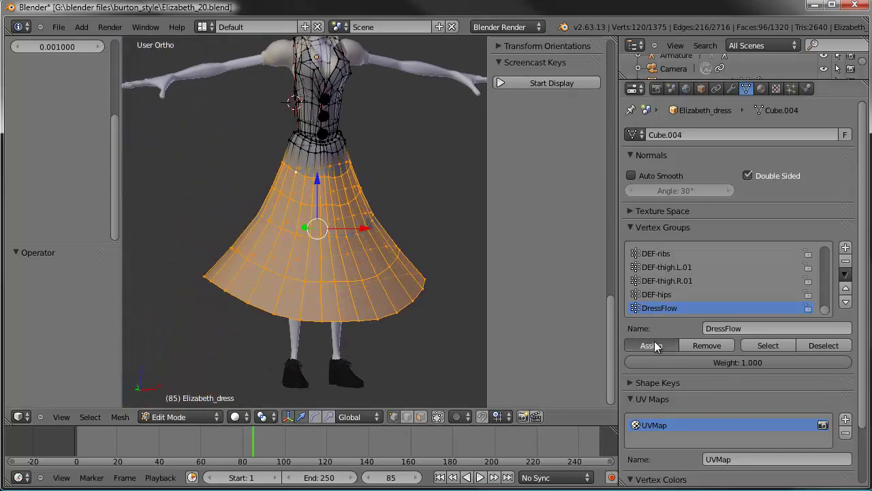
- Select the horizontal edge loop across the hips just below the waist rim and assign it to DressFlow with weight 1.000
middle_click_drag(391, 202, 366, 261, "shift")
scroll(364, 274, "up", 5)
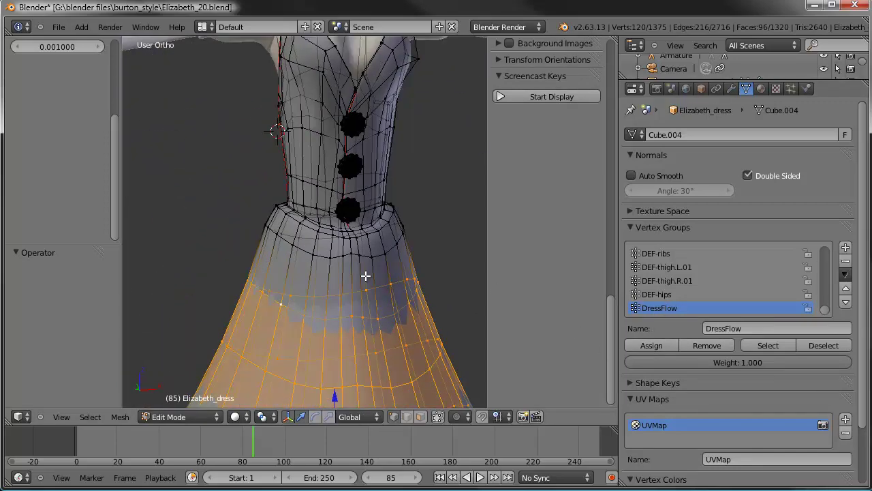
right_click(339, 222, "alt")
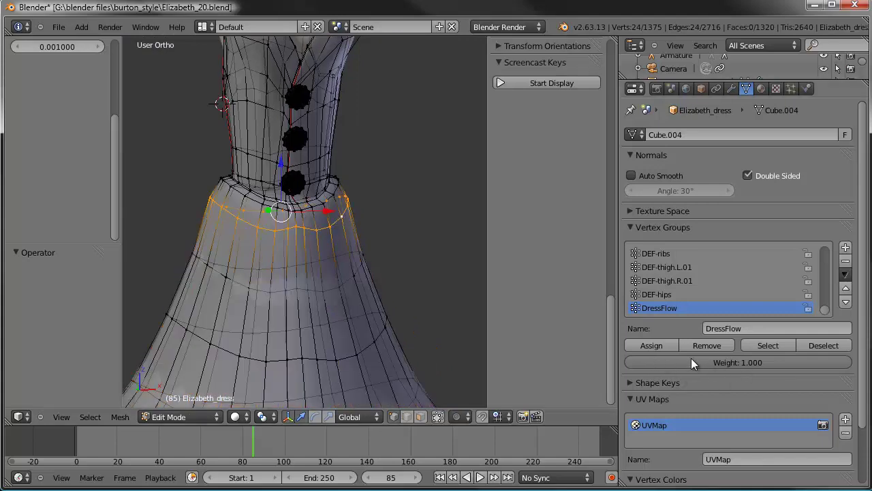
left_click(654, 346)
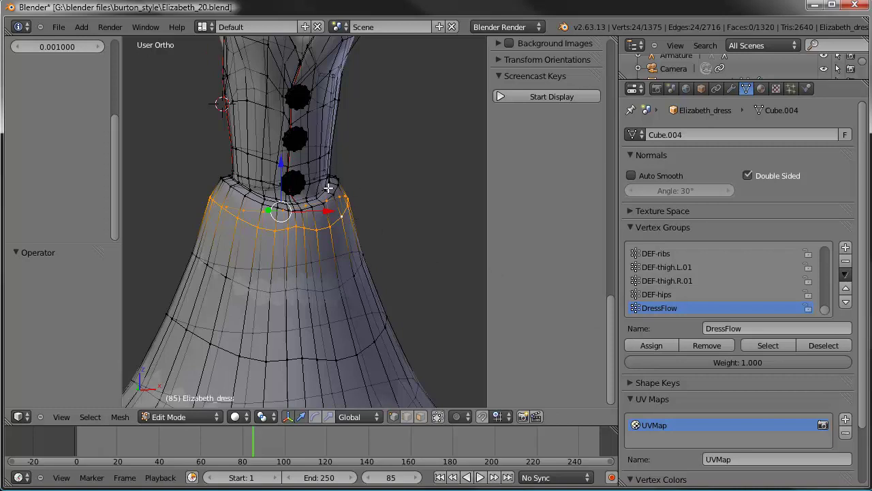
- Select the edge loop along the skirt's upper rim and assign it to DressFlow with weight 0.5
scroll(318, 185, "up", 2)
right_click(346, 177, "alt")
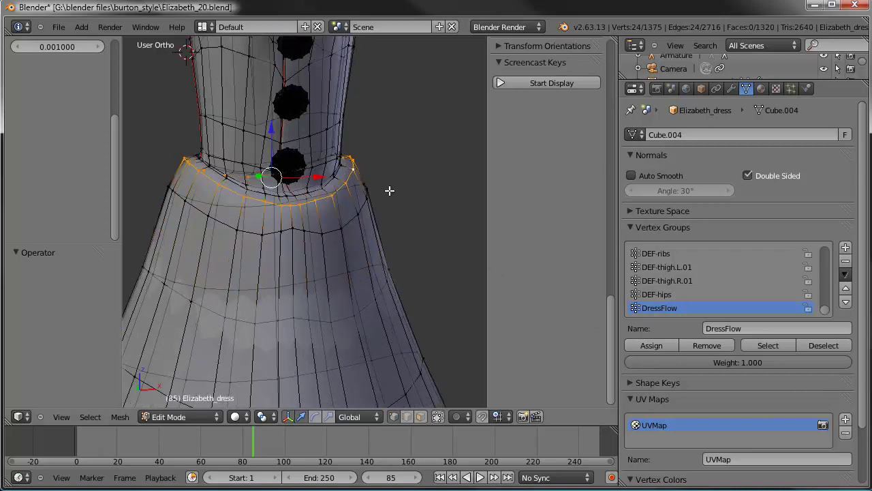
left_click(736, 360)
type("0.5")
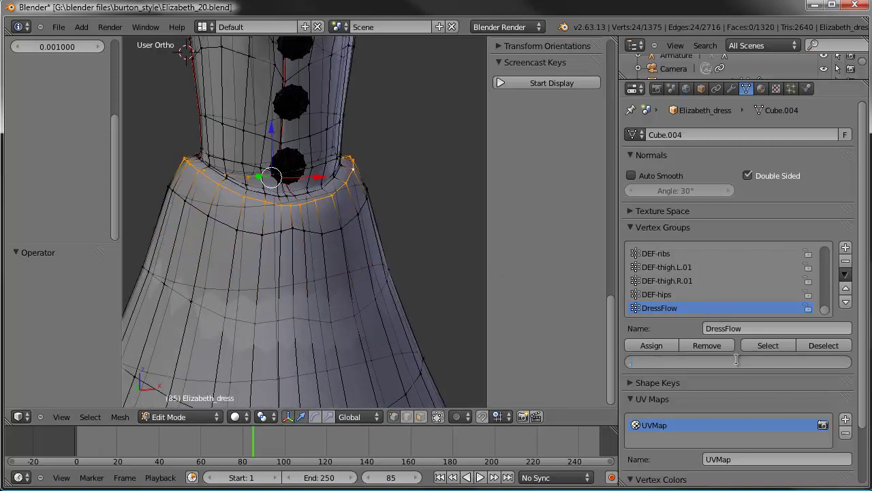
key("Return")
left_click(655, 349)
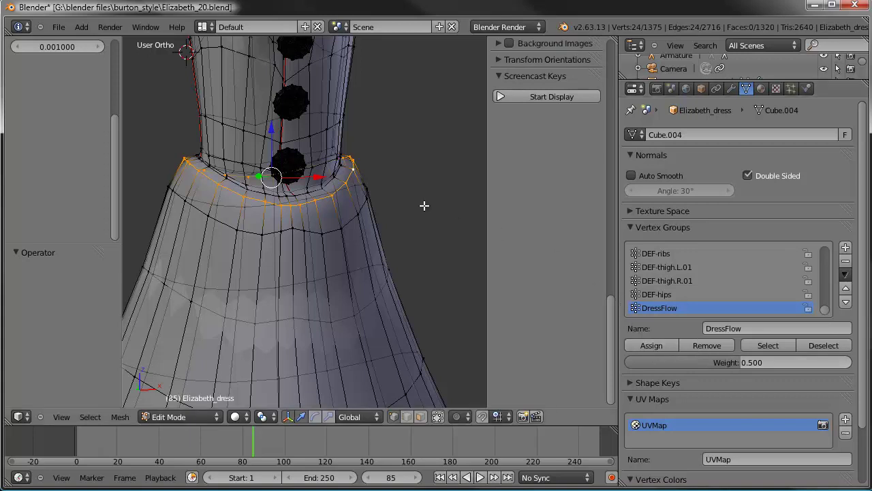
- Select the next edge loop inward from the rim and assign it to DressFlow with weight 0.2
right_click(341, 171, "alt")
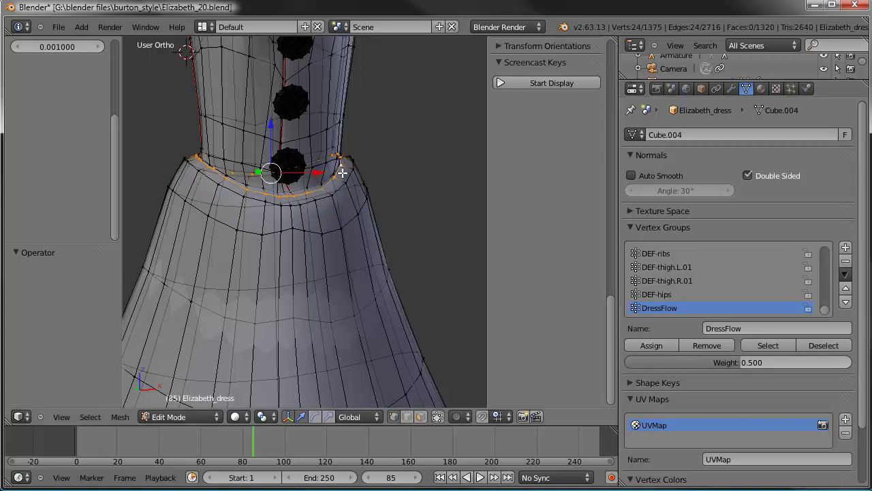
left_click(748, 362)
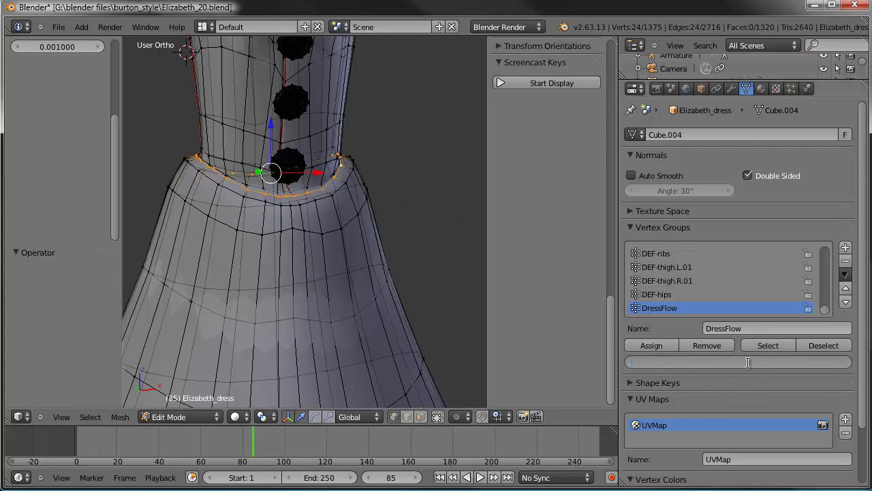
type("0.2")
key("Return")
- Assign the innermost waist edge loop to DressFlow with weight 0.05 and reset the weight value to 1.000
scroll(554, 265, "up", 1)
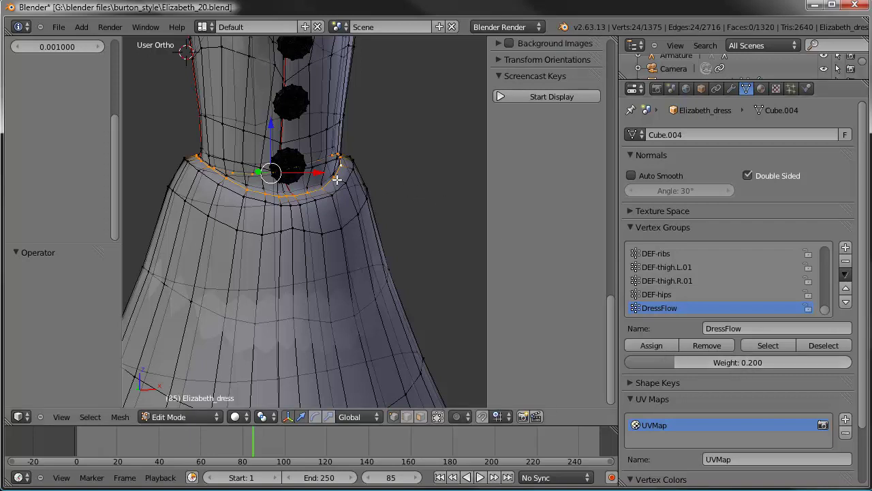
scroll(549, 273, "down", 1)
left_click(710, 362)
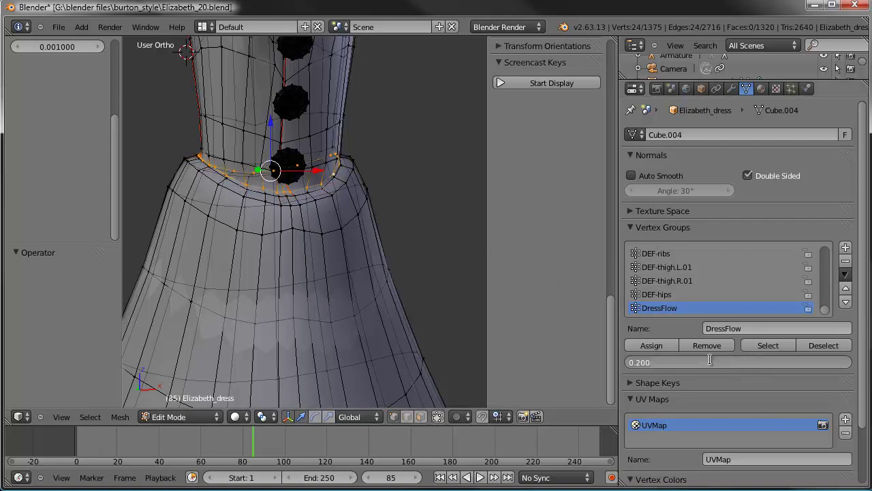
type("0.05")
key("Return")
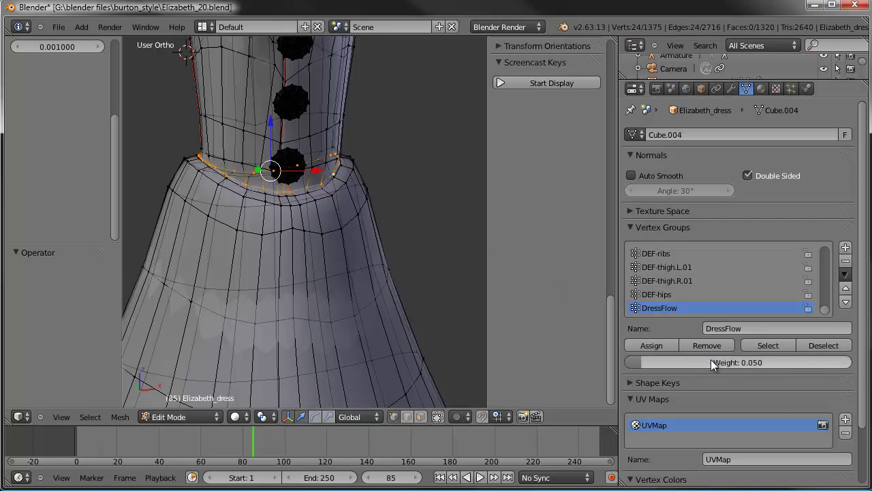
left_click(662, 346)
left_click_drag(640, 361, 852, 362)
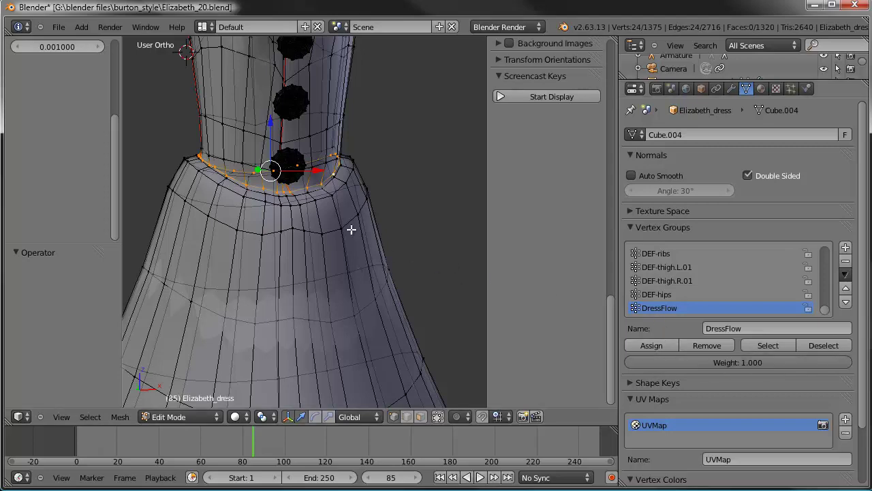
- Inspect the dress's DressFlow weights in Weight Paint mode, checking the falloff around the waist
scroll(351, 229, "down", 6)
key("Tab")
left_click(199, 416)
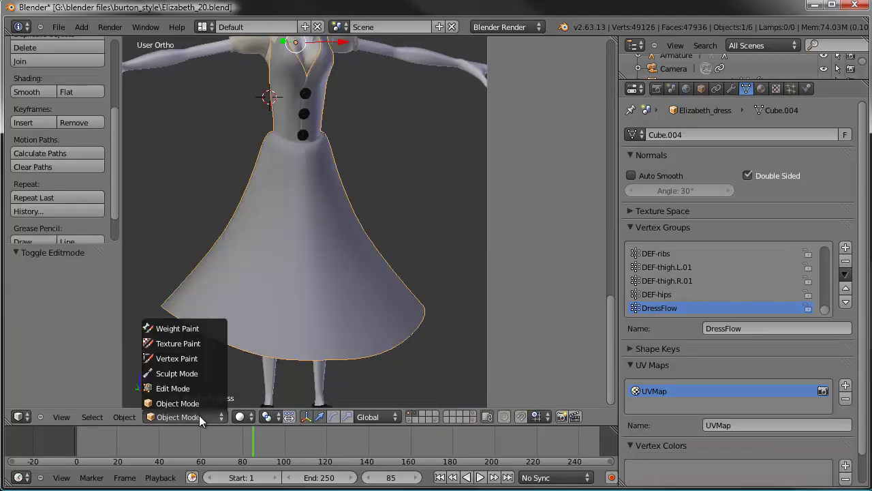
left_click(194, 328)
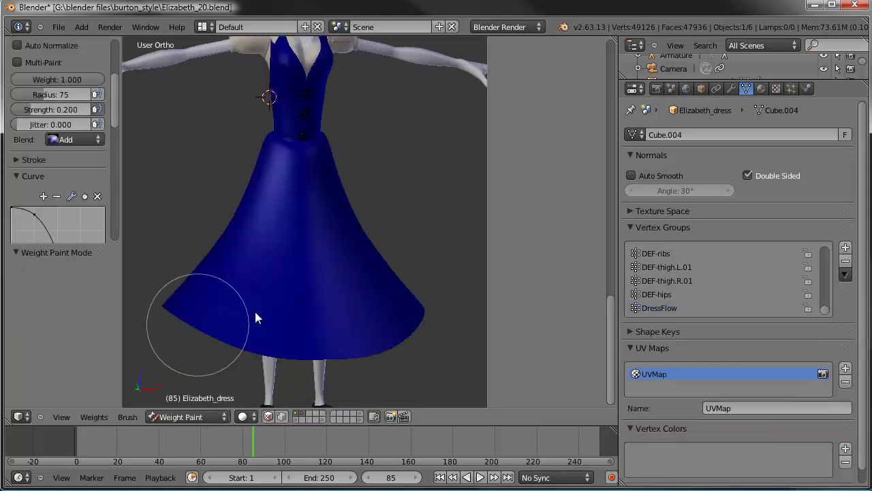
scroll(255, 318, "down", 4)
left_click(660, 308)
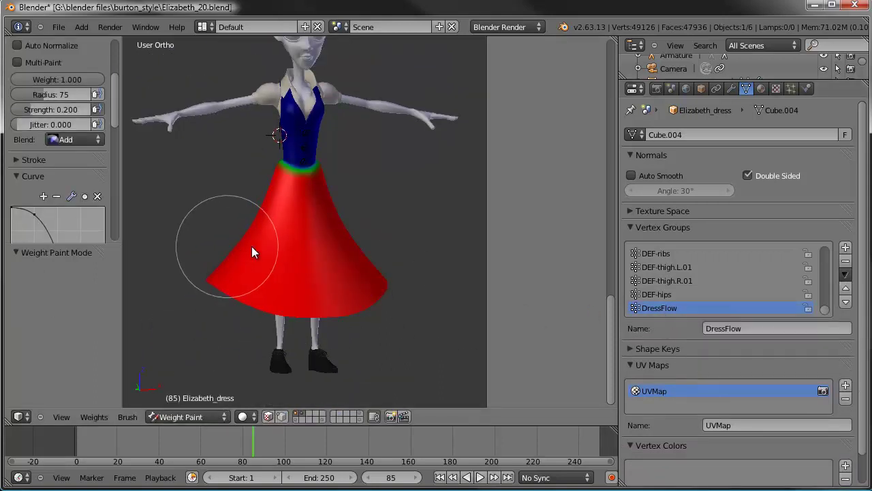
mouse_move(251, 252)
middle_mouse_down()
mouse_move(456, 251)
mouse_move(326, 219)
mouse_move(236, 264)
mouse_move(280, 266)
mouse_move(295, 249)
middle_mouse_up()
middle_click_drag(357, 298, 374, 308)
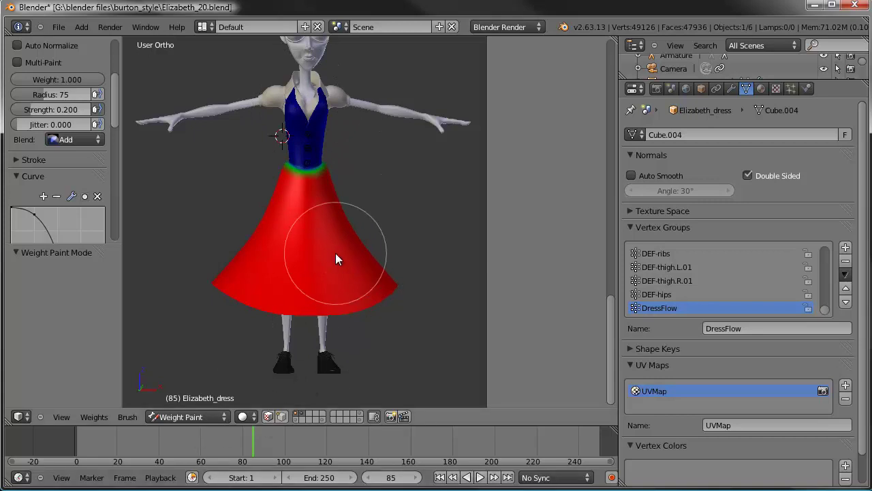
- Return the dress to Object Mode and deselect all objects
left_click(202, 415)
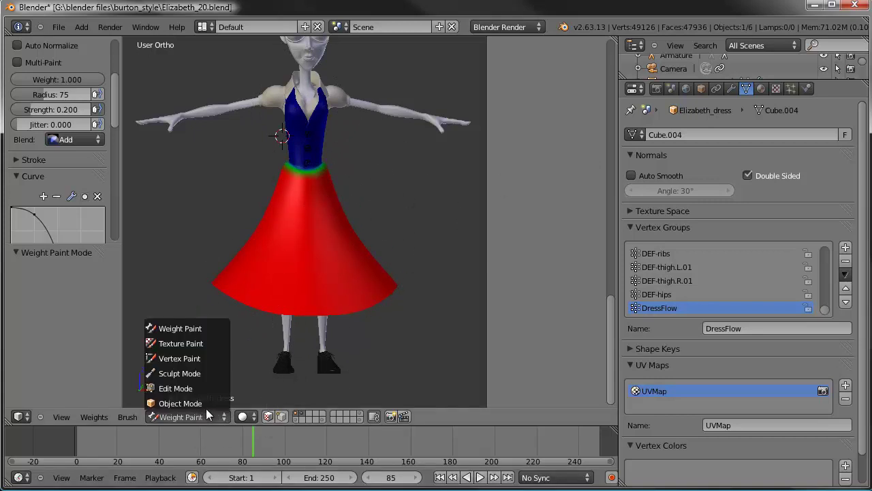
left_click(206, 403)
key("a")
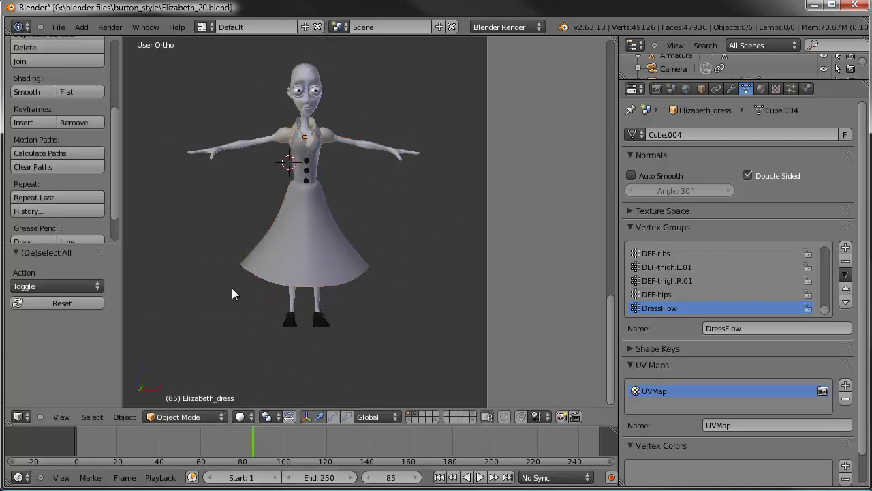
- Select the Elizabeth_mesh body and enable Collision physics for it
middle_click_drag(232, 289, 257, 298)
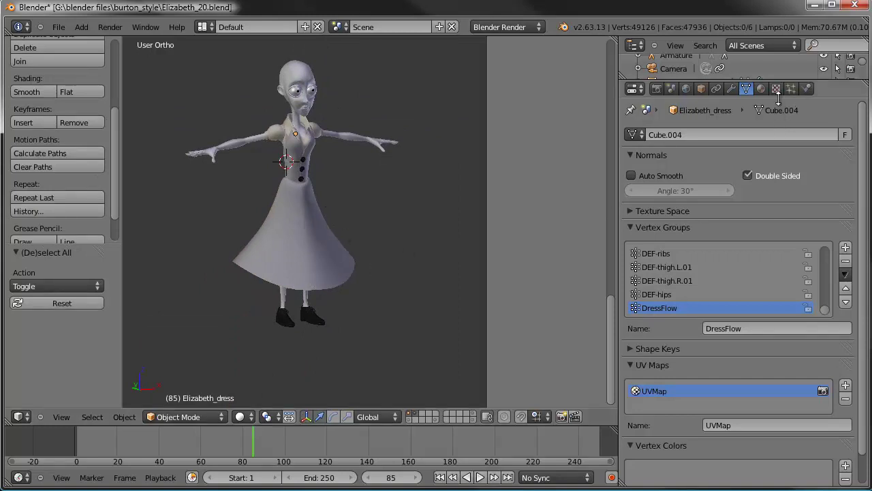
middle_click_drag(351, 271, 364, 284, "shift")
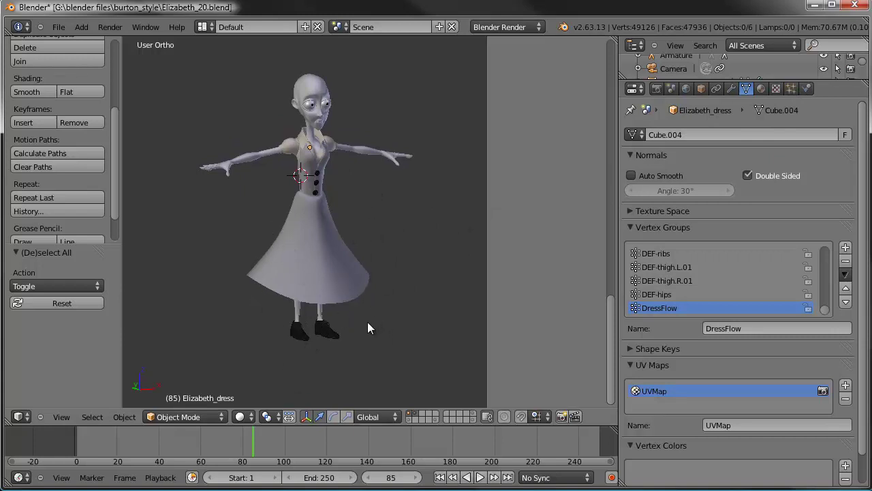
scroll(344, 275, "up", 2)
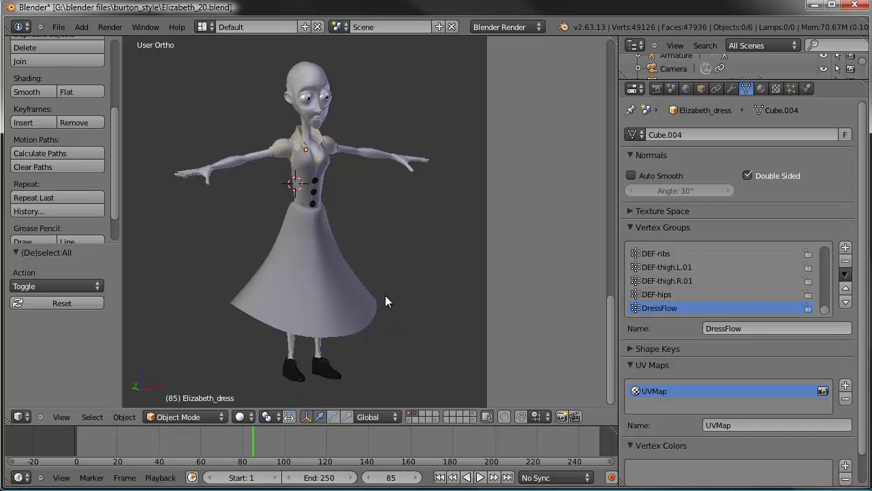
middle_click_drag(388, 299, 362, 305)
middle_click_drag(379, 342, 362, 308)
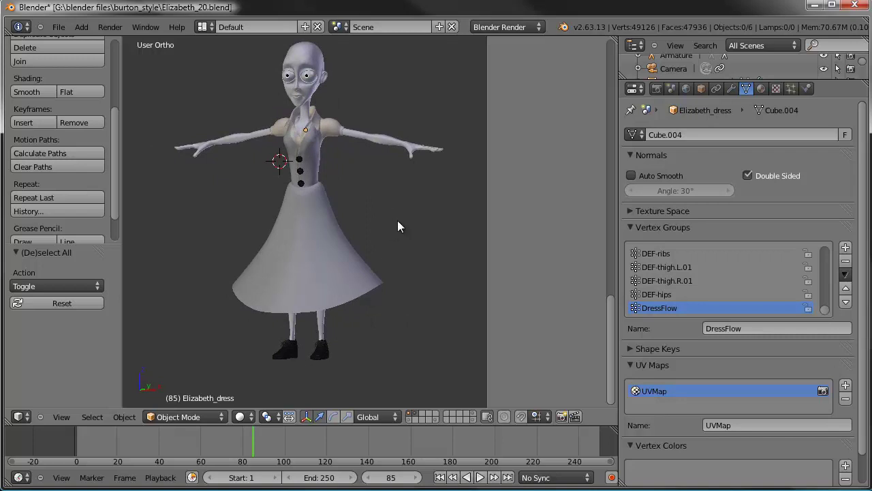
right_click(391, 143)
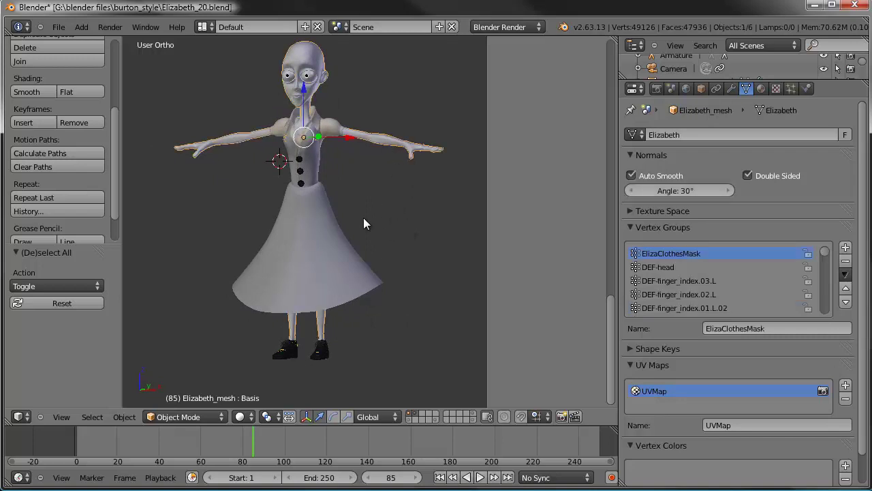
left_click(806, 91)
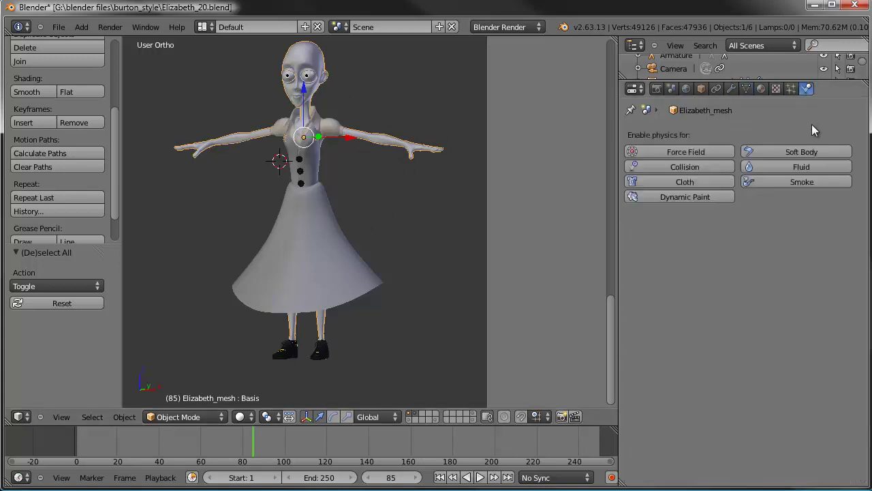
left_click(693, 184)
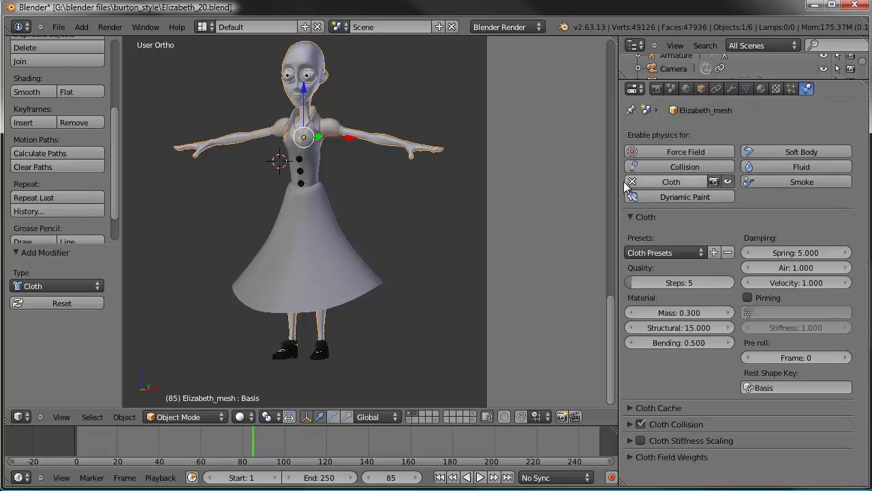
left_click(632, 181)
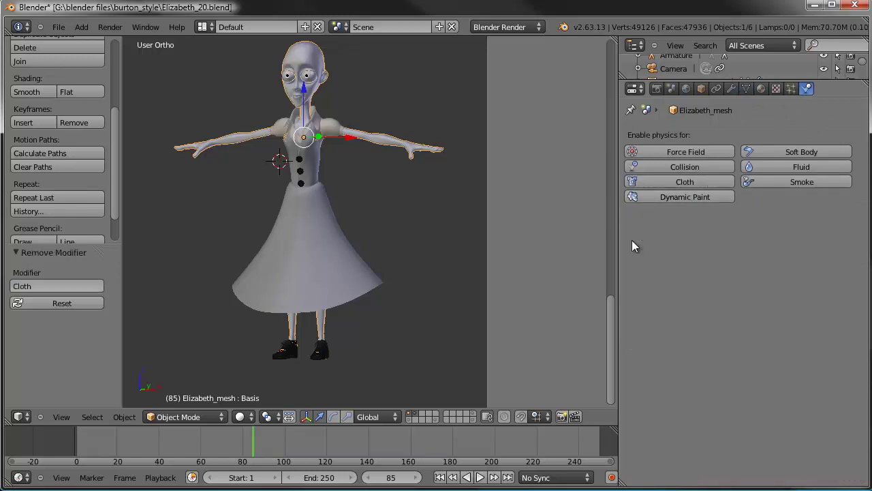
left_click(668, 166)
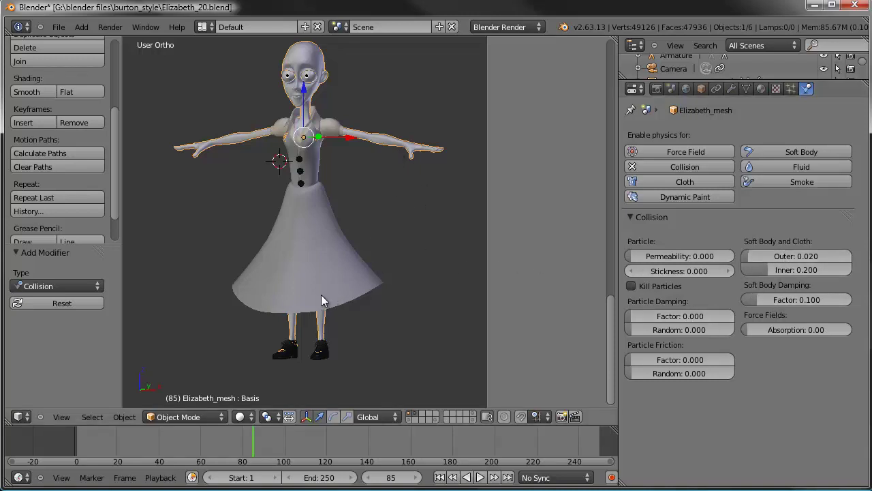
- Select the Elizabeth_dress mesh, enable Cloth physics for it and turn on pinning
right_click(366, 273)
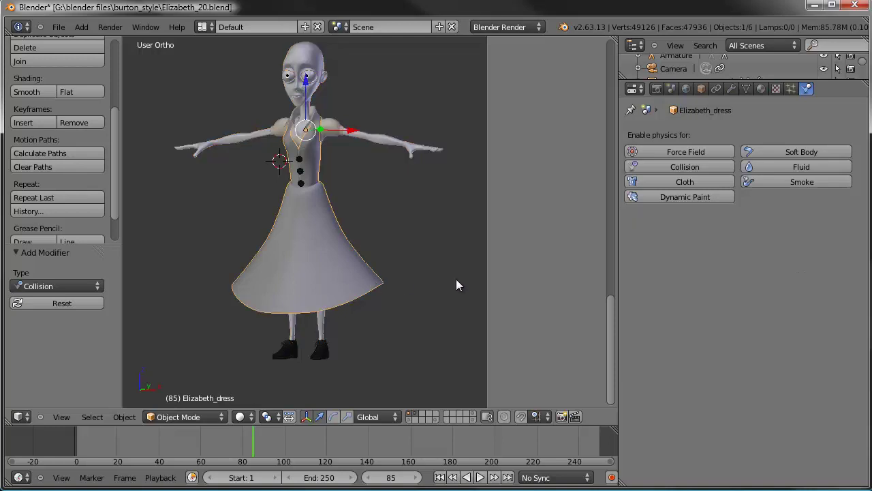
left_click(705, 181)
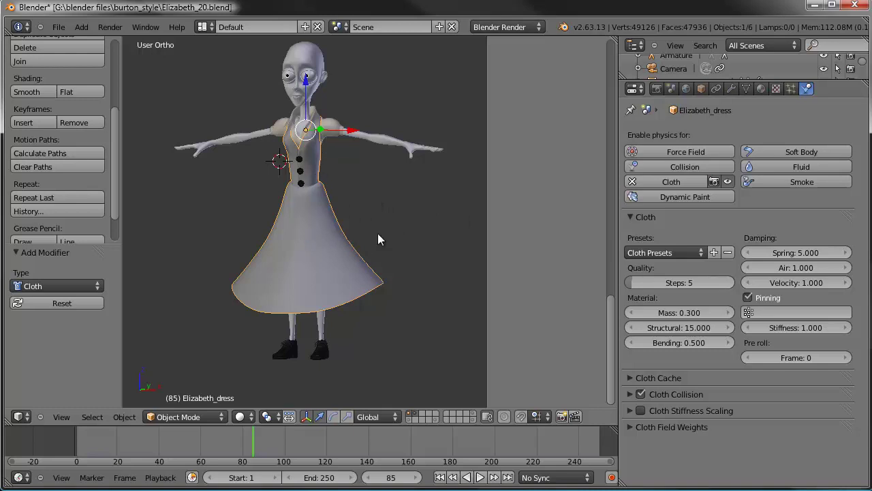
- Review the dress's mesh and vertex groups in Edit Mode, and return to its Cloth physics settings
key("Tab")
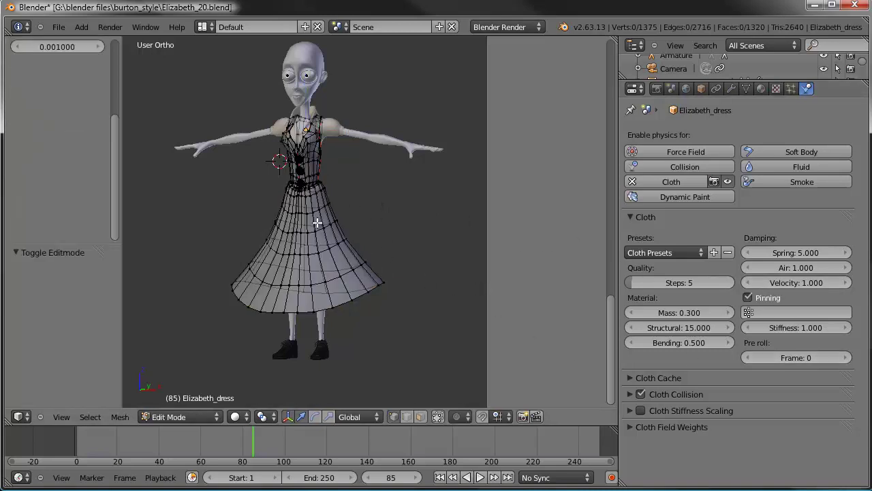
left_click(746, 89)
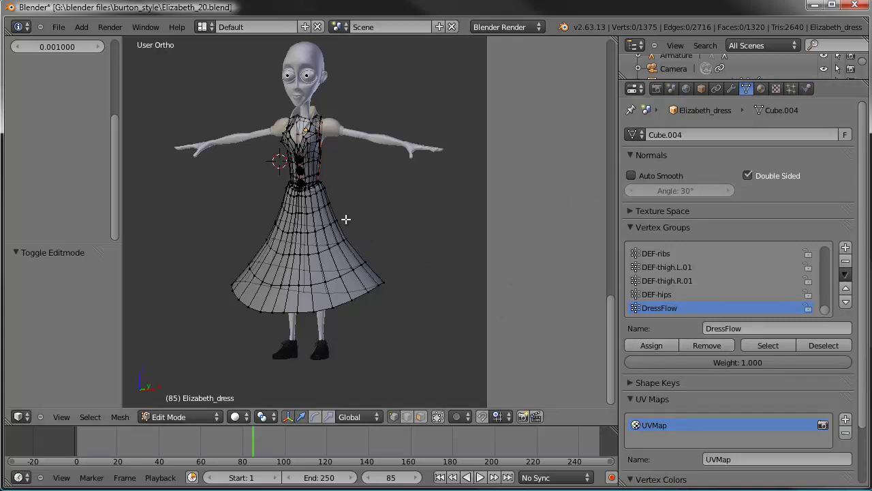
left_click(806, 89)
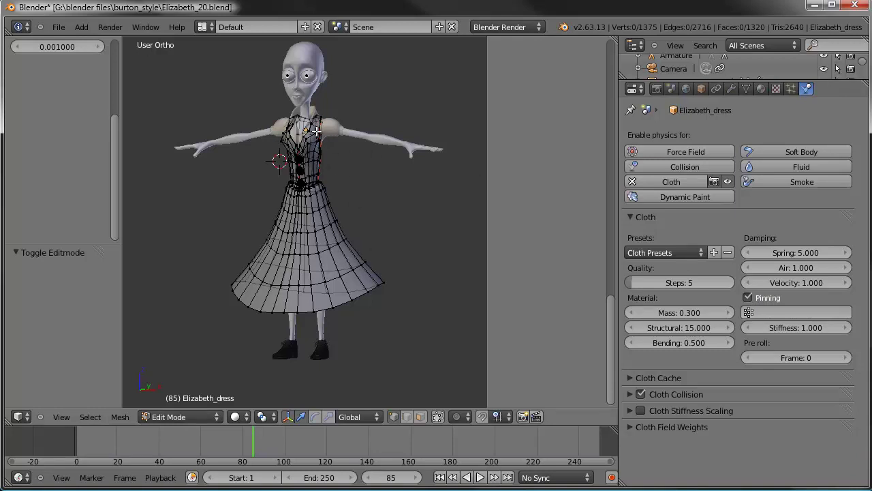
- Check which dress vertices belong to the DressFlow vertex group in front view, and clear the selection
key("KP_1")
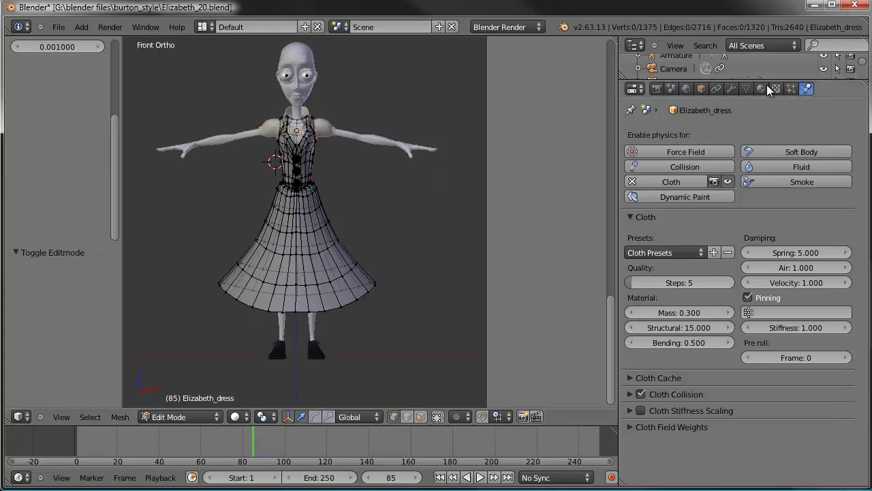
left_click(747, 89)
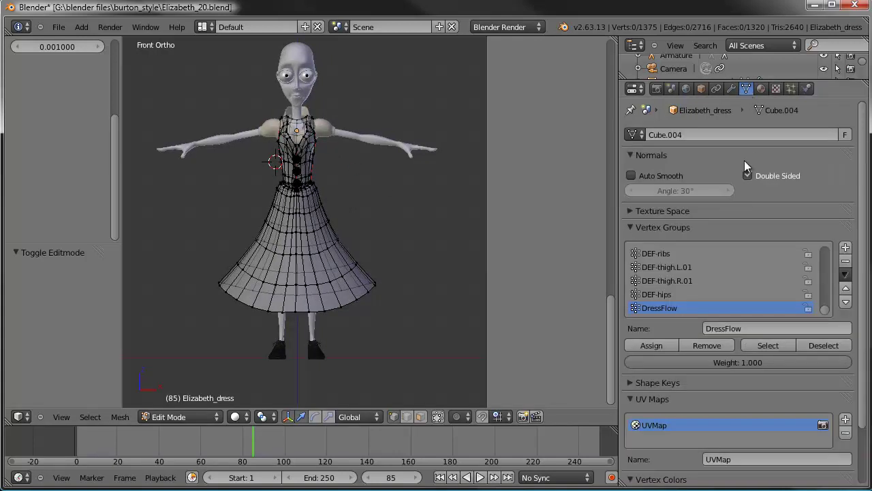
left_click(765, 345)
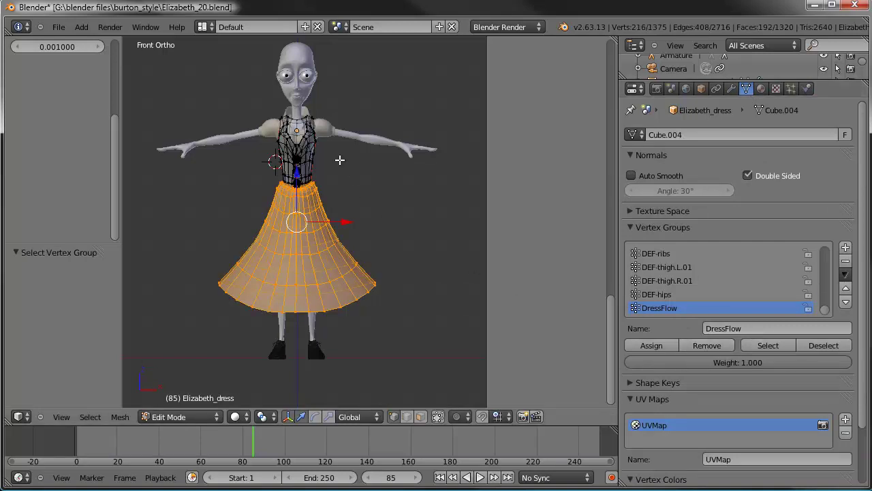
key("a")
- Circle-select the dress's bodice and all three buttons down to the waist
middle_click_drag(325, 149, 317, 222, "shift")
scroll(316, 221, "up", 3)
key("c")
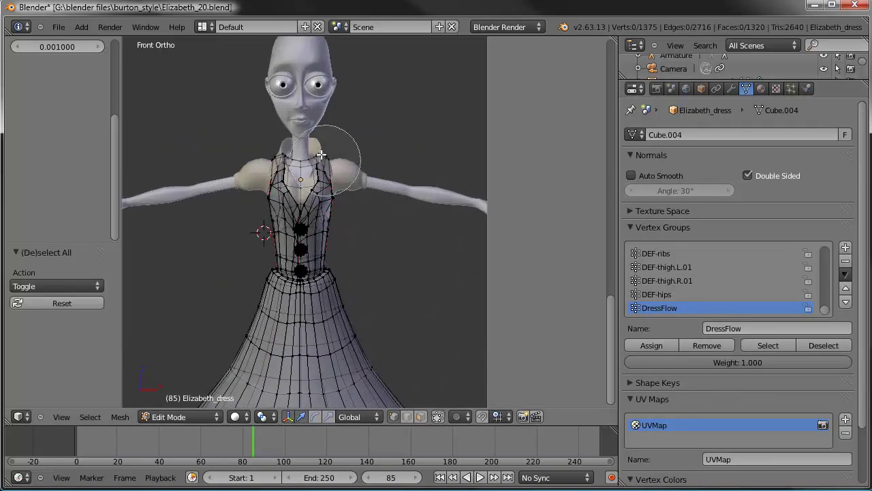
scroll(311, 146, "down", 4)
mouse_move(312, 146)
left_mouse_down()
mouse_move(302, 224)
mouse_move(307, 183)
mouse_move(300, 198)
left_mouse_up()
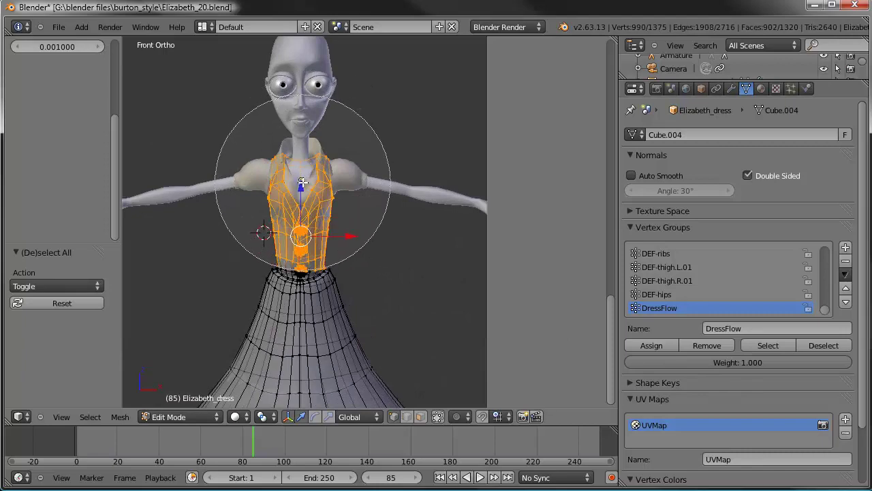
right_click(300, 198)
middle_click_drag(357, 153, 362, 123, "shift")
scroll(341, 165, "up", 3)
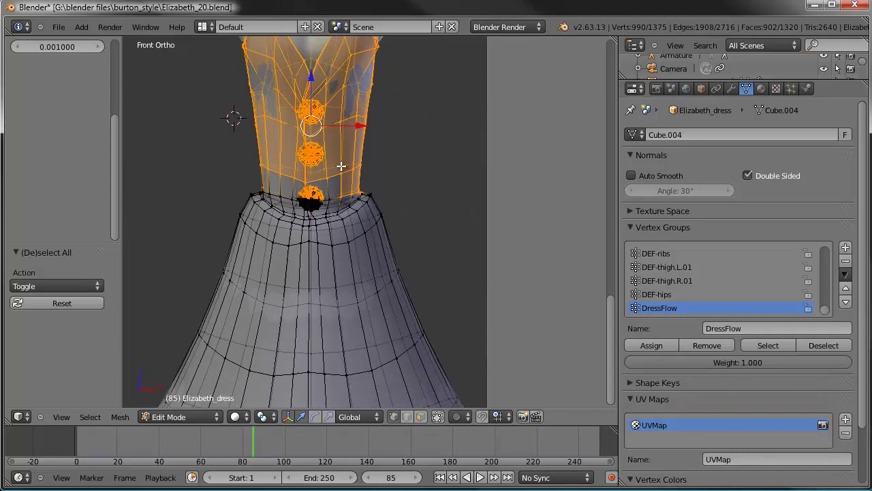
key("c")
left_click_drag(311, 169, 311, 179)
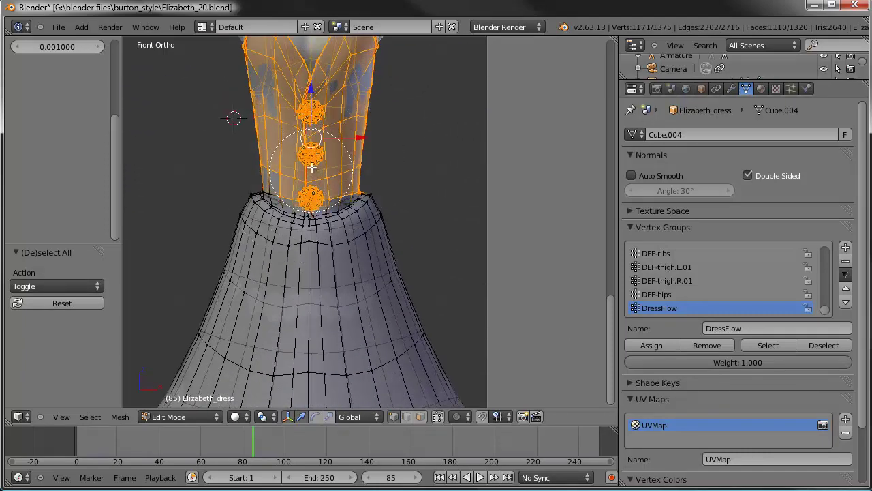
right_click(311, 179)
- Extend the bodice selection with the edge loops at the waist and assign it to DressFlow with weight 1.000
scroll(300, 177, "up", 3)
key("ctrl+z")
right_click(271, 182, "alt+shift")
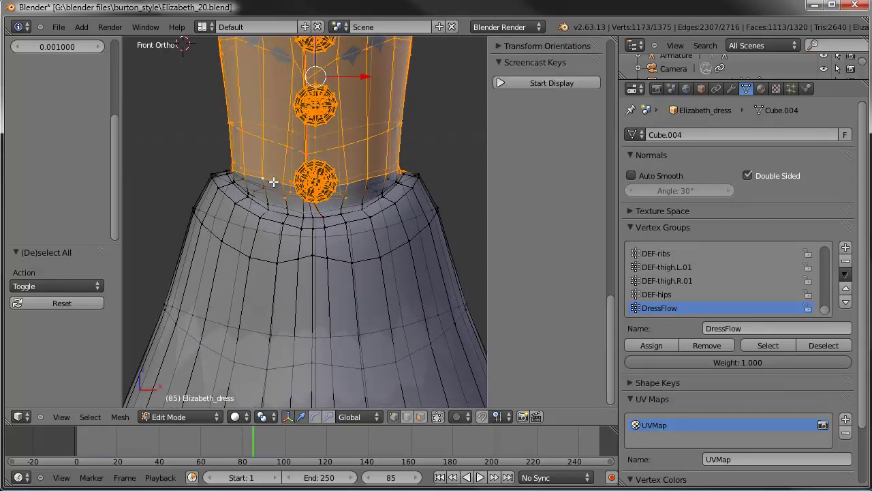
right_click(281, 205, "alt+shift")
middle_click_drag(280, 205, 283, 169)
key("KP_Decimal")
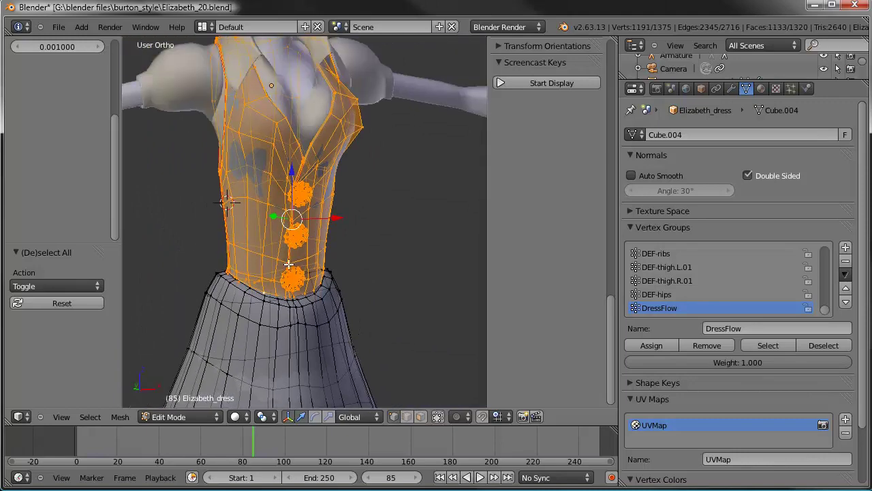
left_click(661, 347)
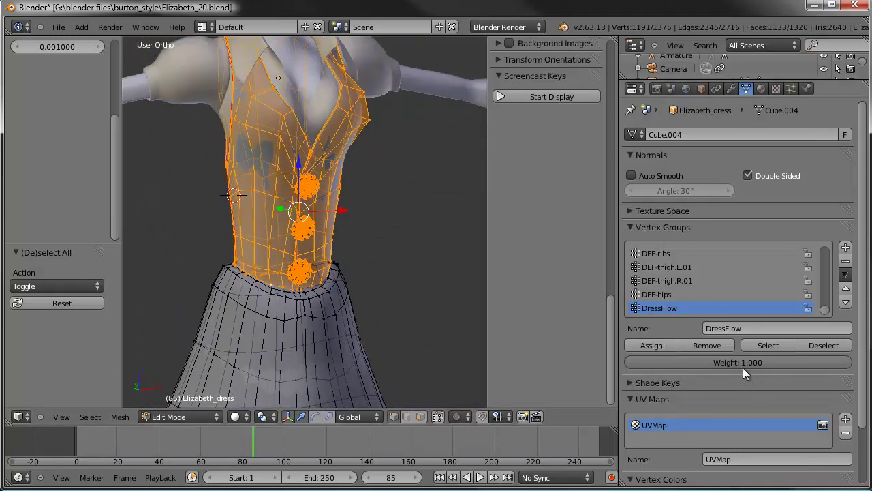
- Select only the edge loop at the waist seam and give it a DressFlow weight of 0.5
middle_click_drag(339, 281, 353, 250, "shift")
scroll(353, 250, "up", 2)
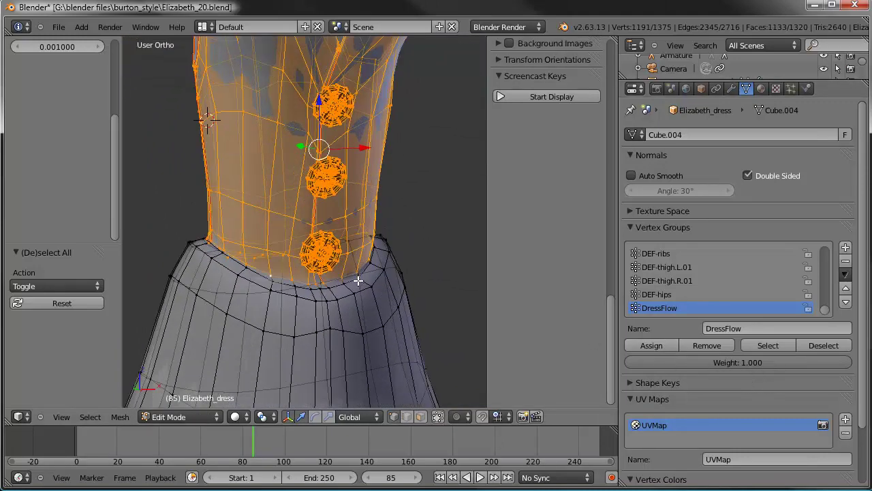
key("a")
left_click(768, 346)
left_click(761, 362)
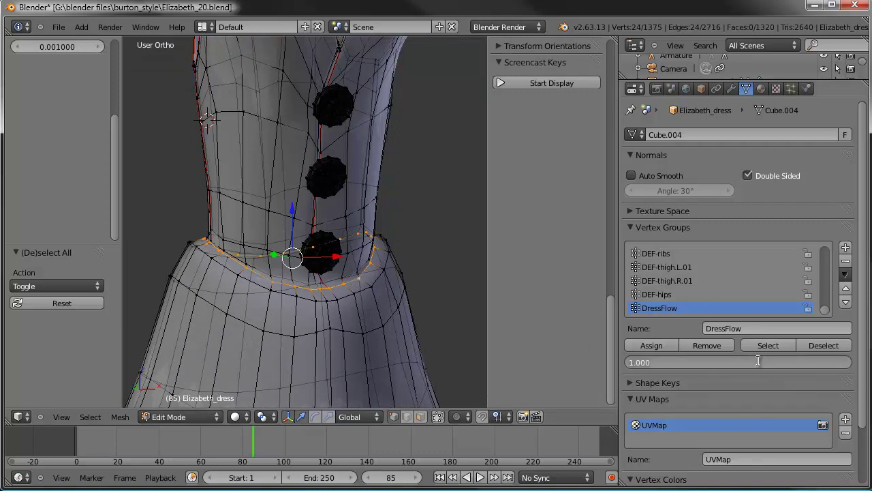
key("BackSpace")
type(".5")
key("Return")
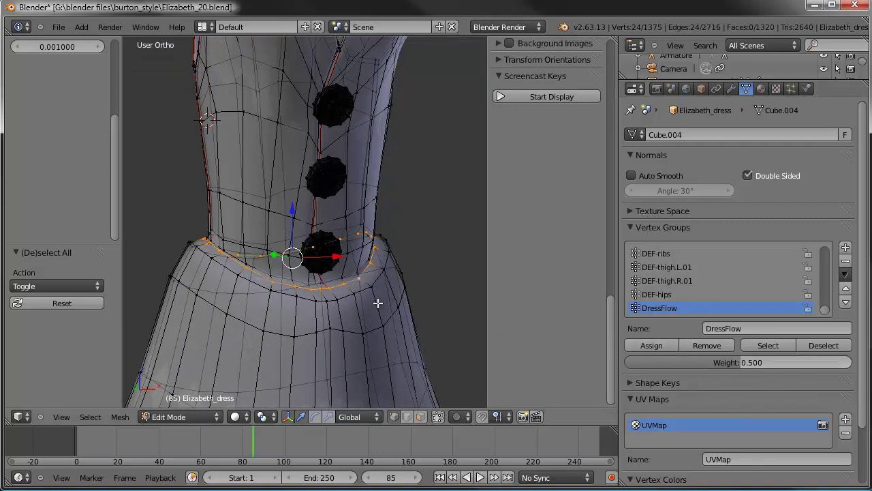
- Select the next edge loop down, at the top of the skirt, and assign it to DressFlow with weight 0.2
key("ctrl+KP_Add")
left_click(762, 363)
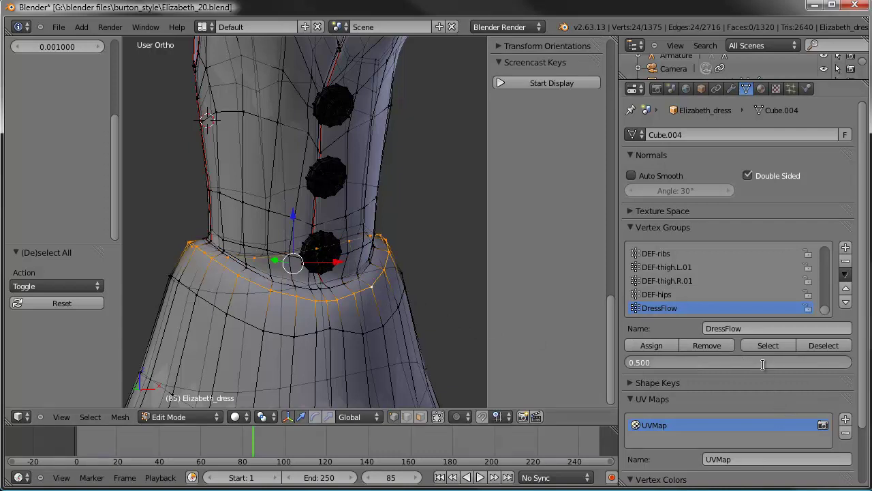
key("BackSpace")
type(".2")
key("Return")
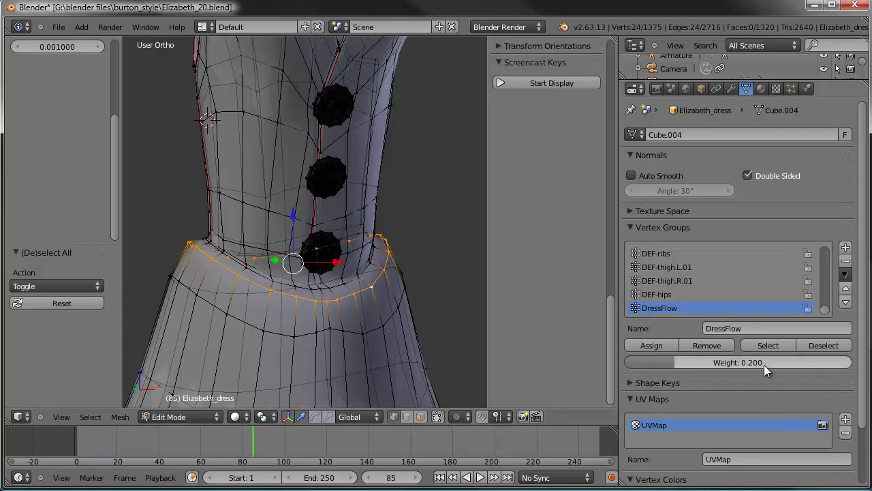
left_click(657, 345)
- Inspect the DressFlow weight gradient around the waist in Weight Paint mode and return to Object Mode
key("Tab")
left_click(175, 416)
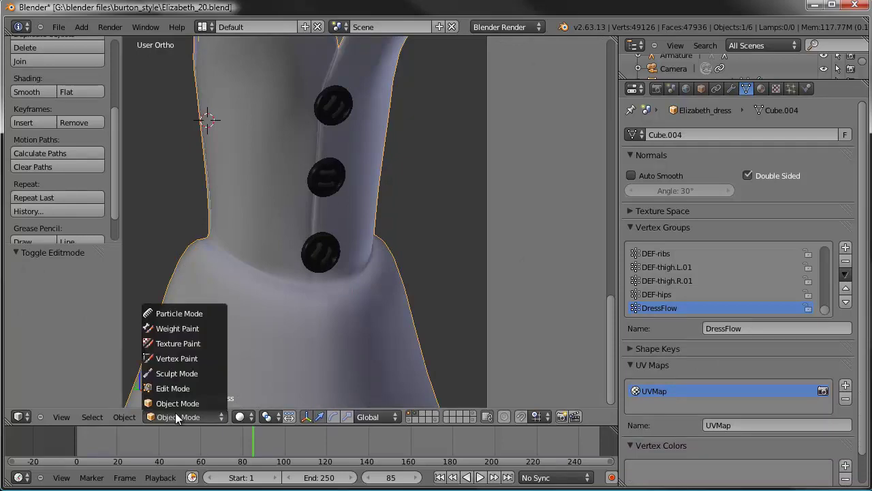
left_click(192, 329)
left_click(726, 309)
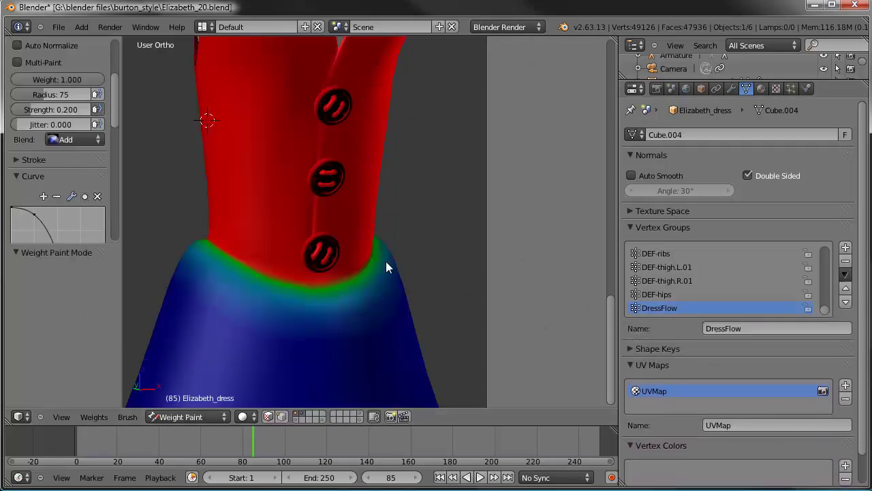
scroll(368, 263, "down", 3)
mouse_move(354, 264)
middle_mouse_down()
mouse_move(456, 283)
mouse_move(306, 279)
mouse_move(330, 276)
mouse_move(306, 200)
mouse_move(237, 258)
mouse_move(365, 262)
mouse_move(380, 311)
middle_mouse_up()
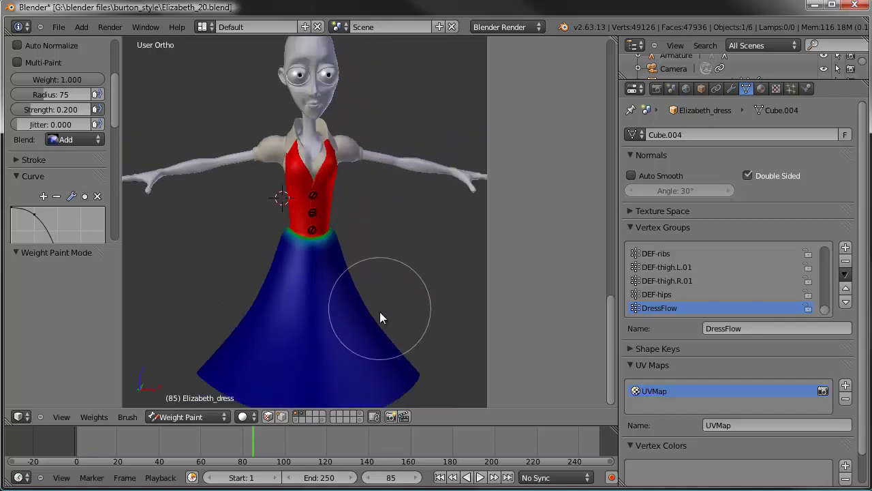
left_click(197, 417)
left_click(194, 403)
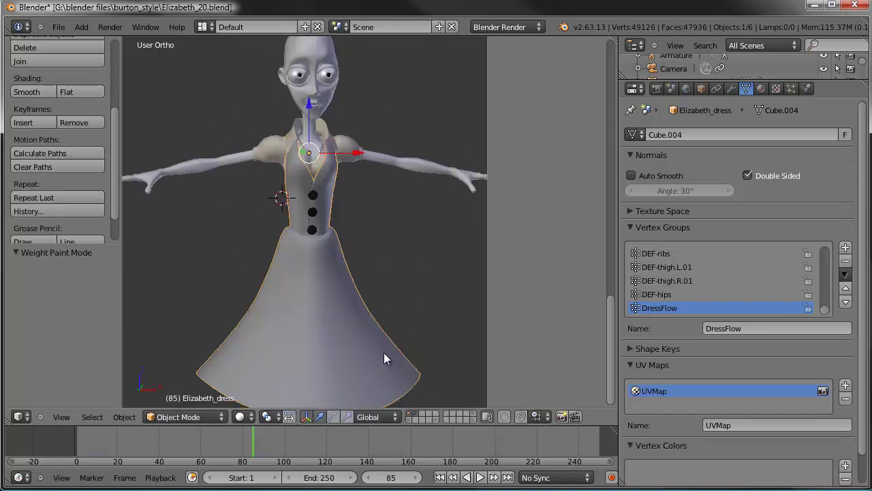
- Apply the Cotton preset to the dress's Cloth physics
left_click(808, 88)
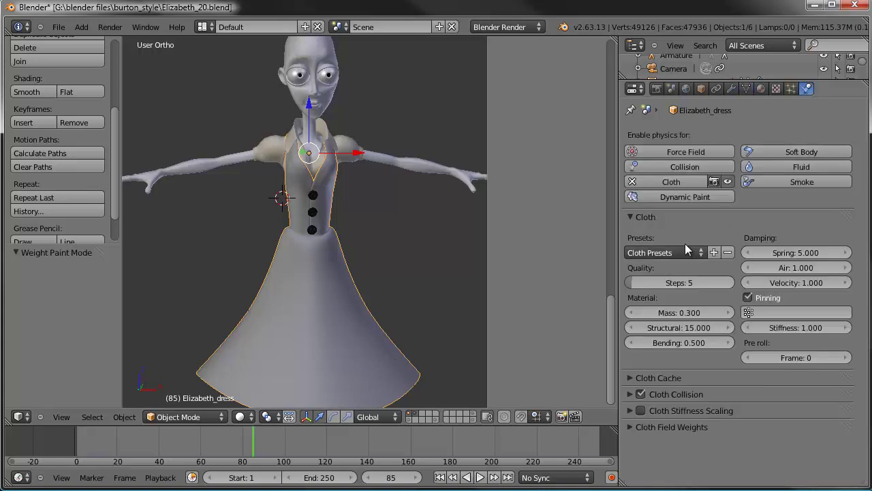
left_click(701, 253)
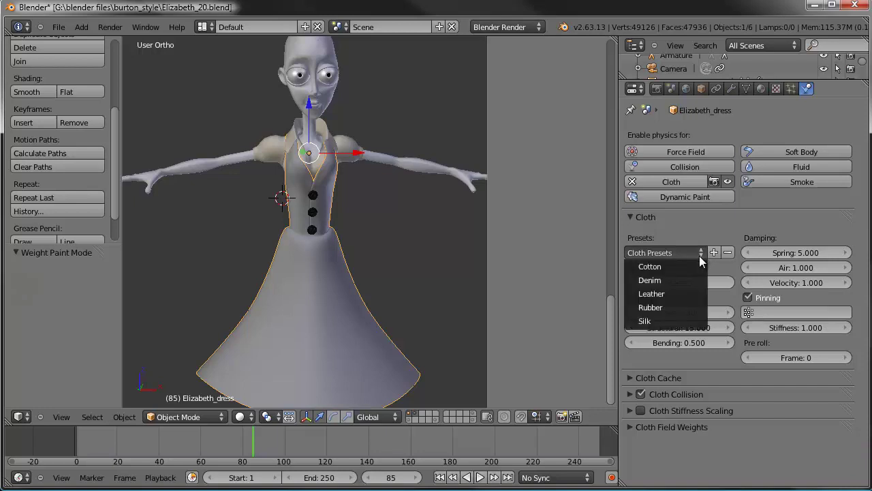
left_click(675, 266)
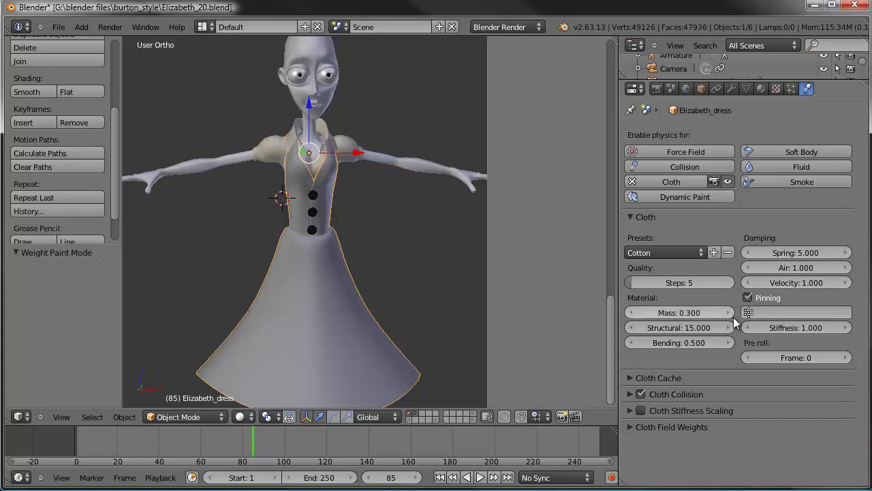
- Look over the Cloth Cache options, switching Disk Cache on and back off
left_click(631, 377)
scroll(691, 367, "down", 5)
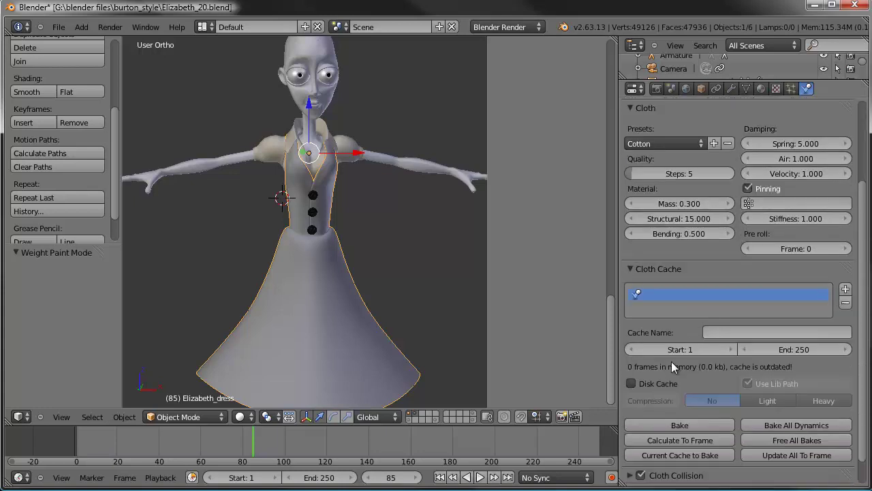
left_click(629, 384)
scroll(701, 375, "down", 1)
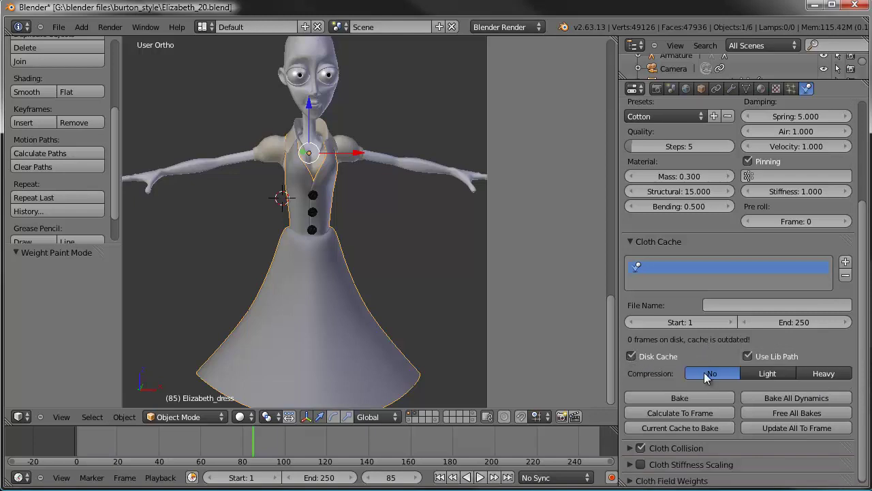
left_click(745, 306)
left_click(658, 355)
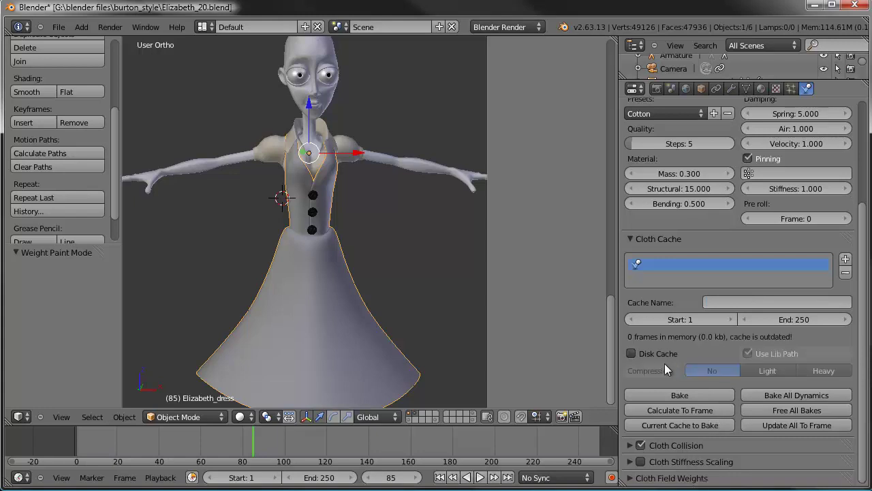
- Enable Self Collision for the cloth, with collision quality 5 and self-collision quality 2
left_click(672, 445)
scroll(682, 381, "down", 5)
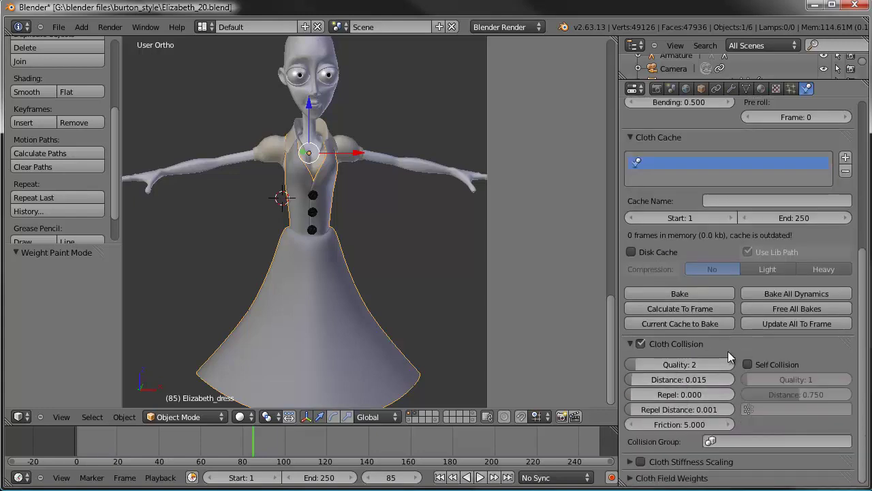
left_click(747, 364)
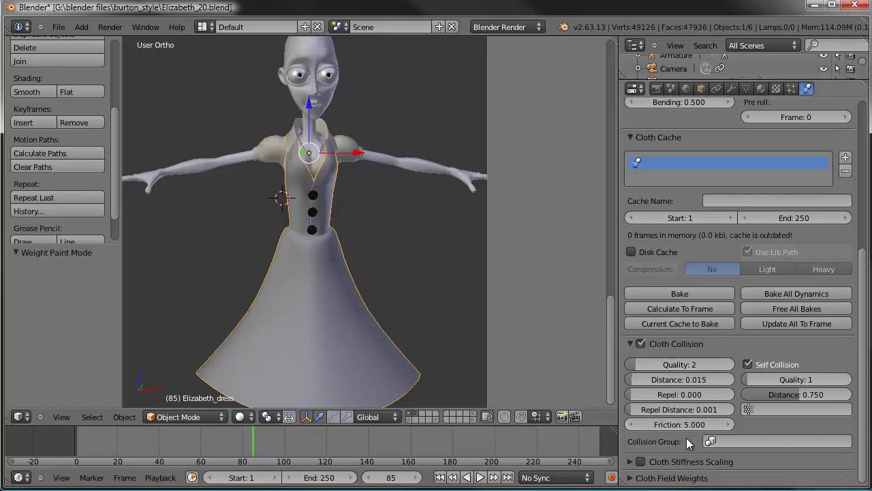
left_click(718, 366)
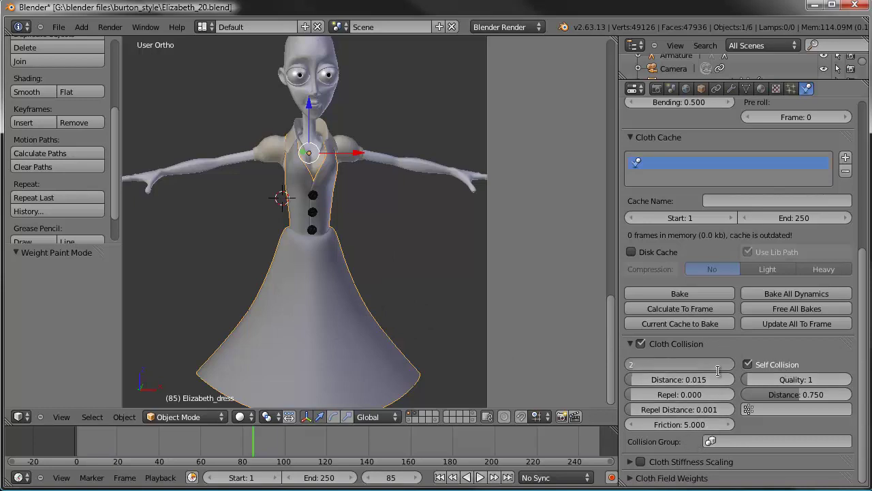
type("5")
key("Return")
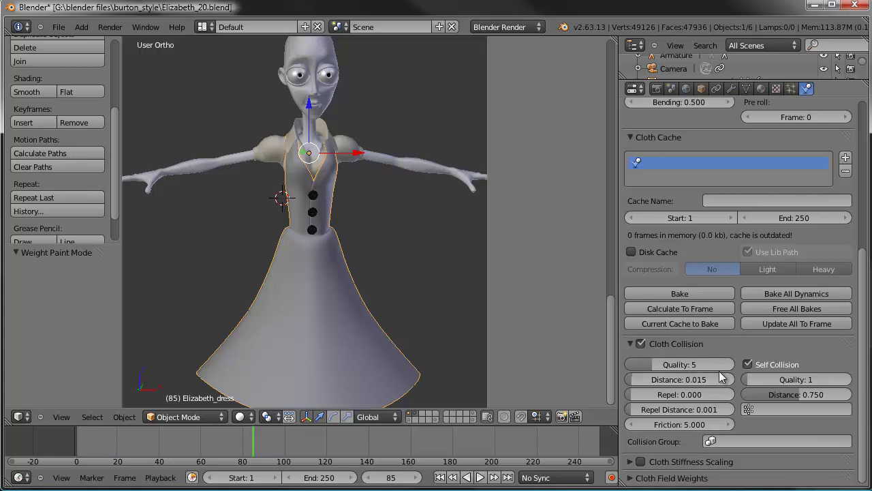
left_click(792, 380)
key("Return")
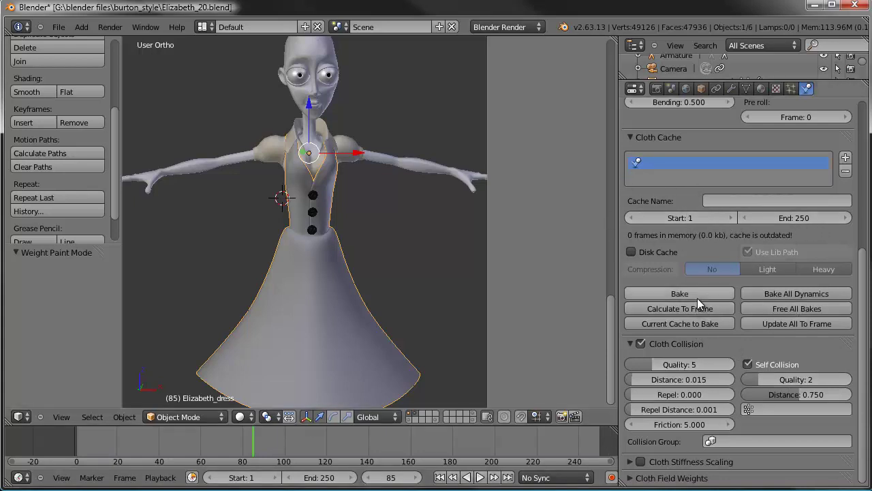
- Save over Elizabeth_20.blend and bake the dress's cloth simulation for frames 1 to 250
middle_click_drag(375, 374, 333, 181, "shift")
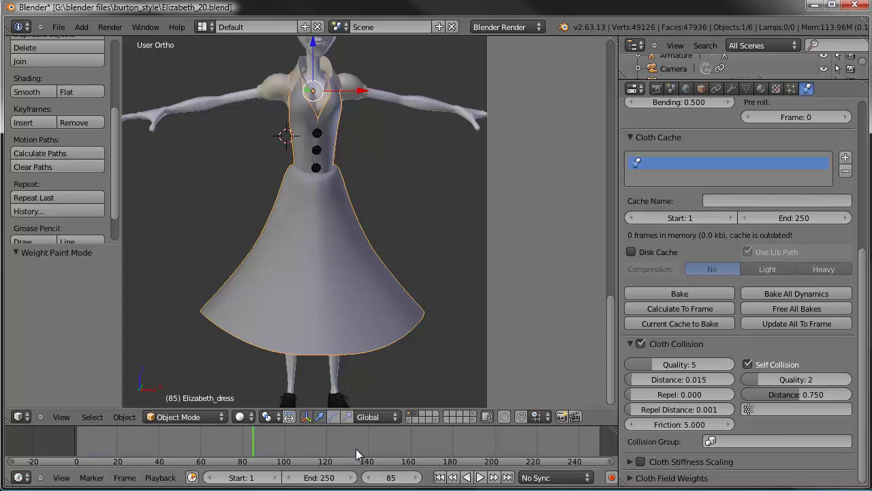
scroll(353, 259, "down", 2)
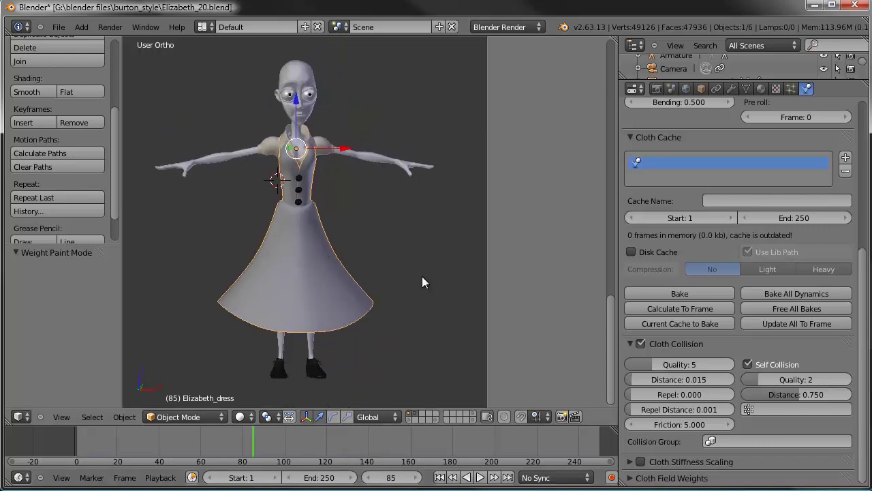
key("ctrl+s")
left_click(399, 192)
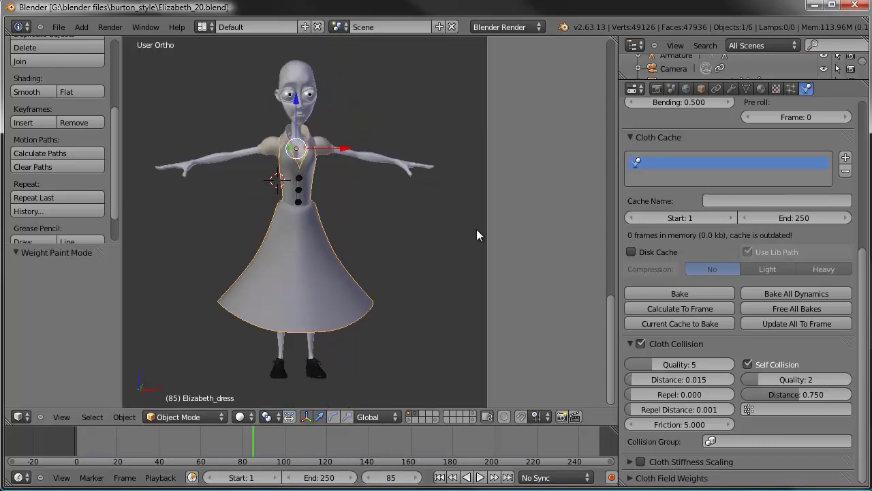
left_click(673, 295)
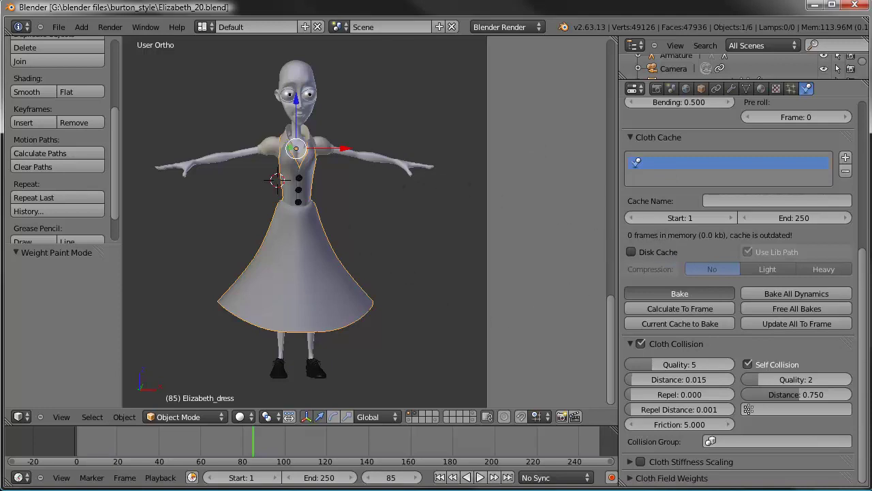
scroll(698, 233, "up", 4)
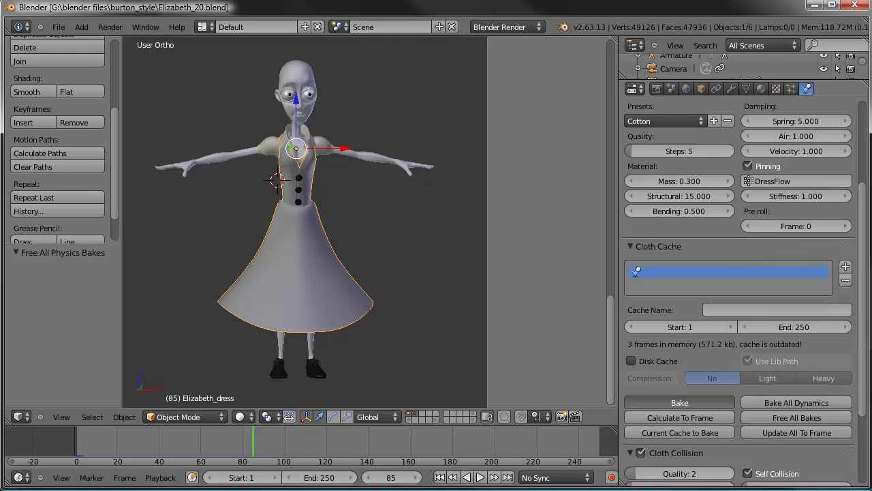
- Scrub through the baked cloth simulation to frame 250 and inspect how the skirt drapes
scroll(715, 170, "down", 3)
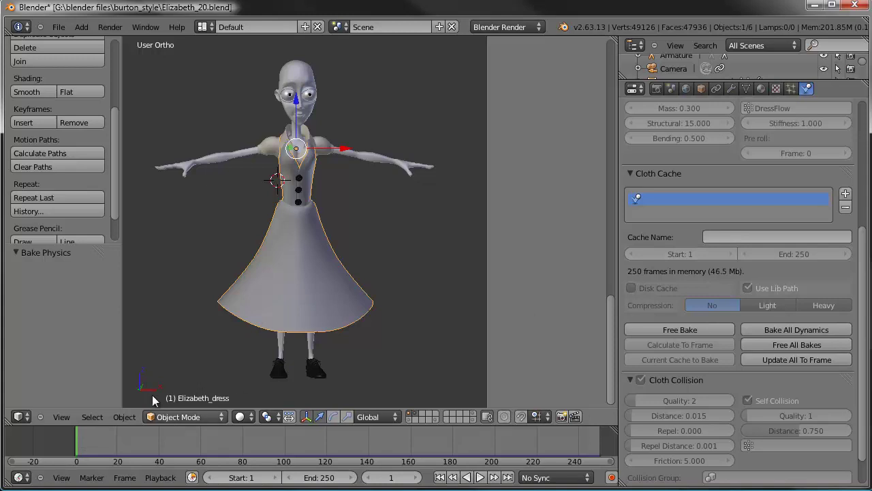
left_click(86, 443)
left_click_drag(97, 444, 604, 458)
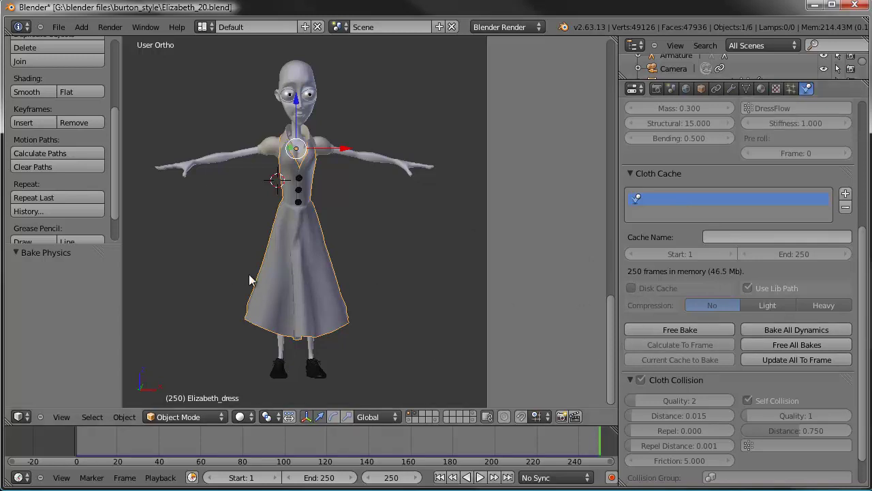
middle_click_drag(249, 280, 348, 272)
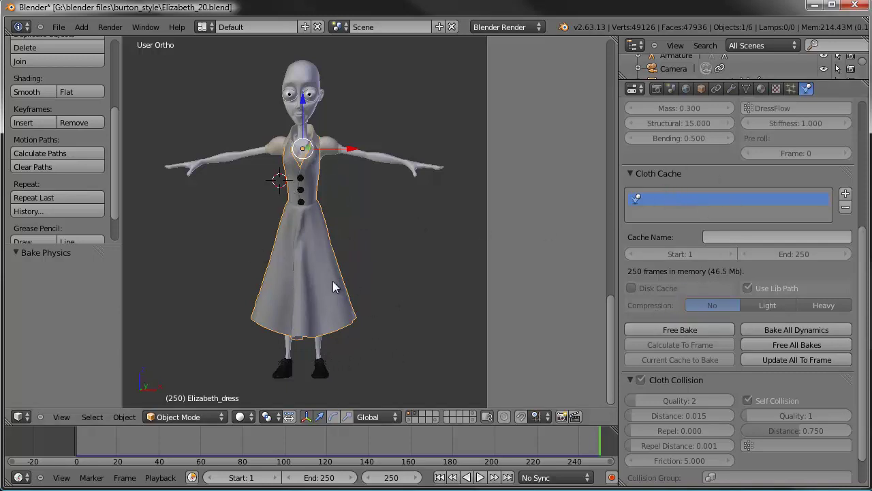
- Try to apply the dress's Cloth modifier as a shape key, and set the Cloth key's value to 1.000
left_click(732, 89)
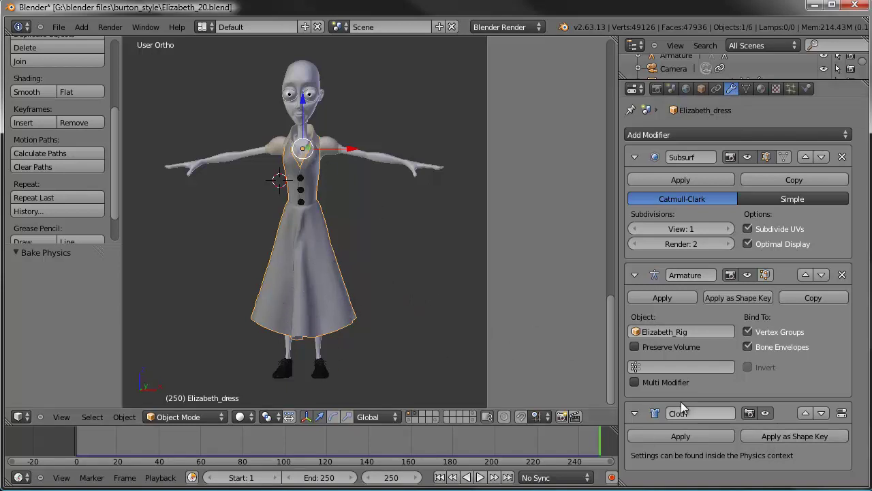
left_click(773, 436)
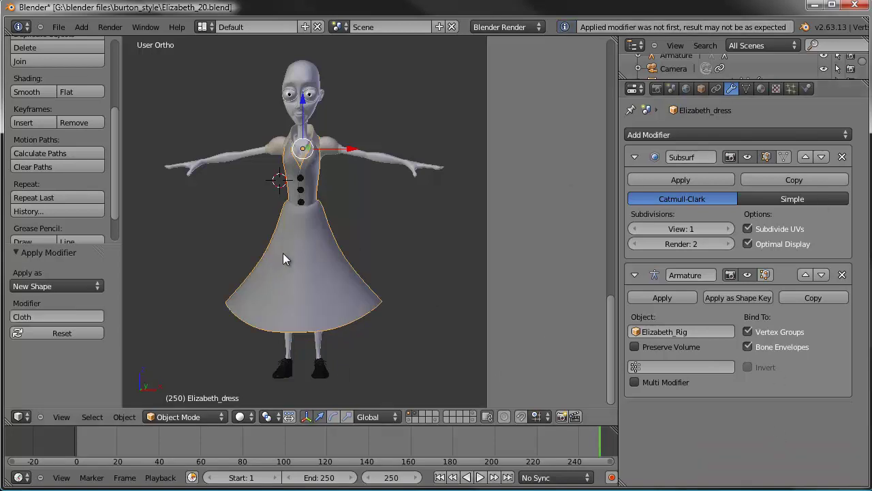
left_click(746, 87)
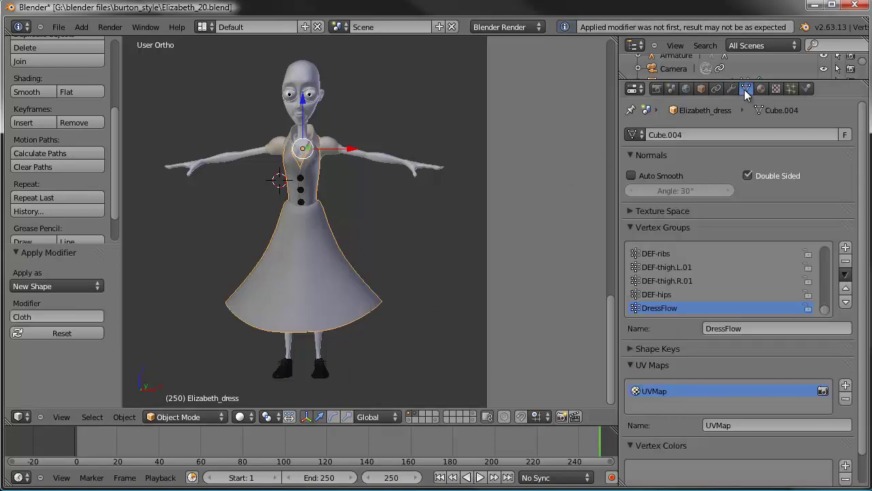
scroll(693, 345, "down", 1)
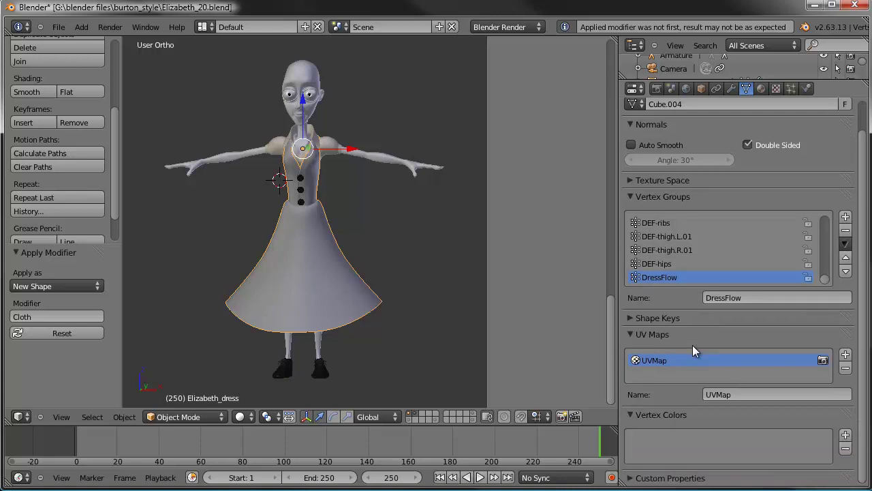
left_click(632, 317)
scroll(682, 313, "down", 2)
left_click(650, 306)
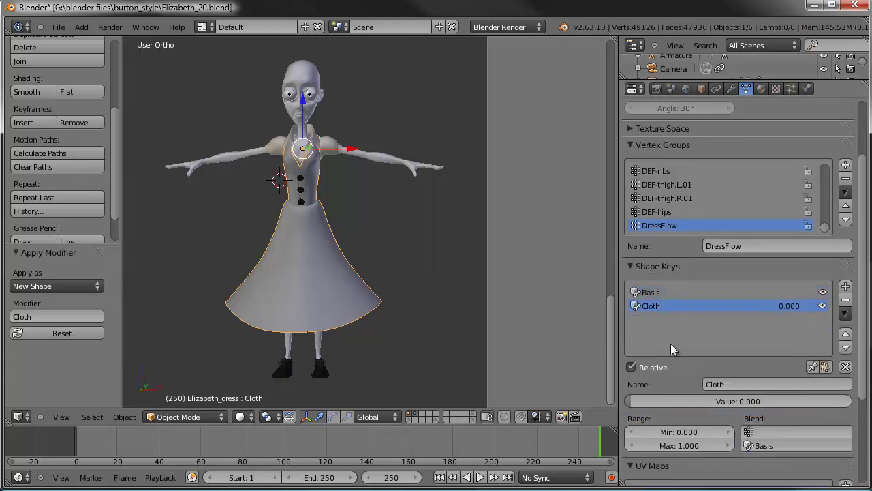
left_click_drag(631, 401, 870, 406)
middle_click_drag(402, 294, 436, 293)
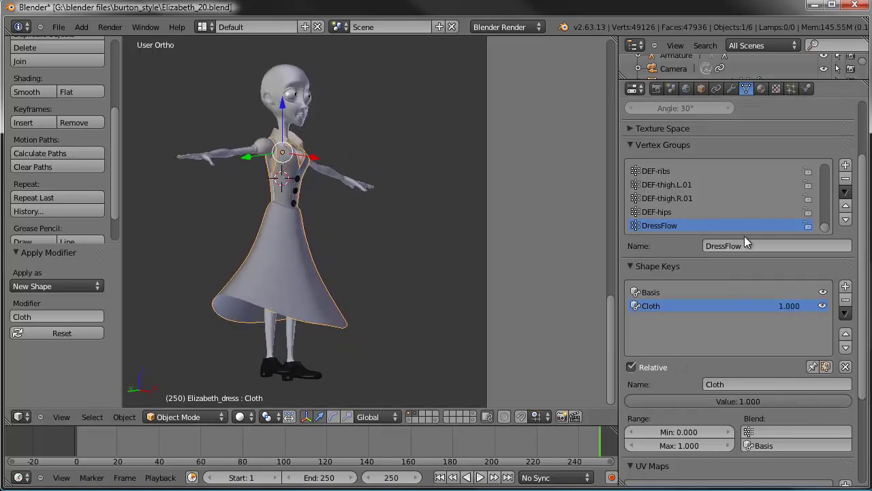
- Remove the dress's shape keys and place its Cloth modifier above Subsurf and Armature in the modifier stack
left_click(731, 90)
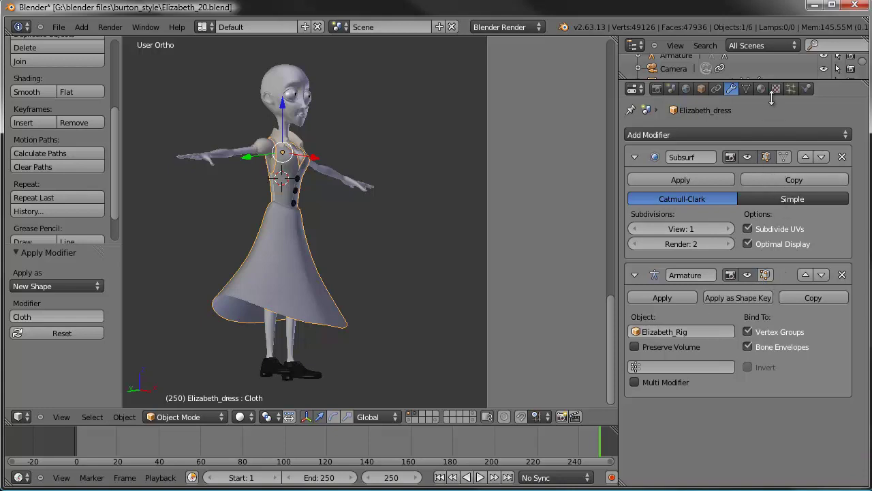
middle_click_drag(587, 194, 429, 181)
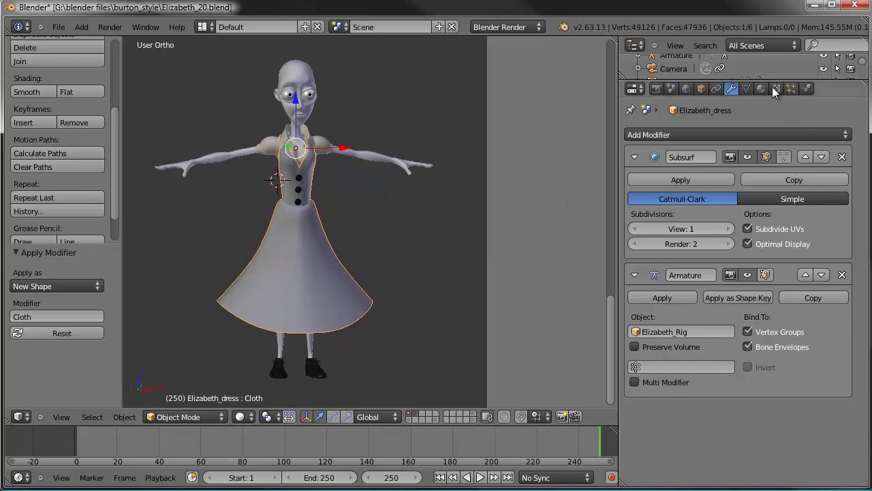
left_click(807, 88)
left_click(732, 89)
left_click(746, 89)
left_click_drag(686, 395, 860, 409)
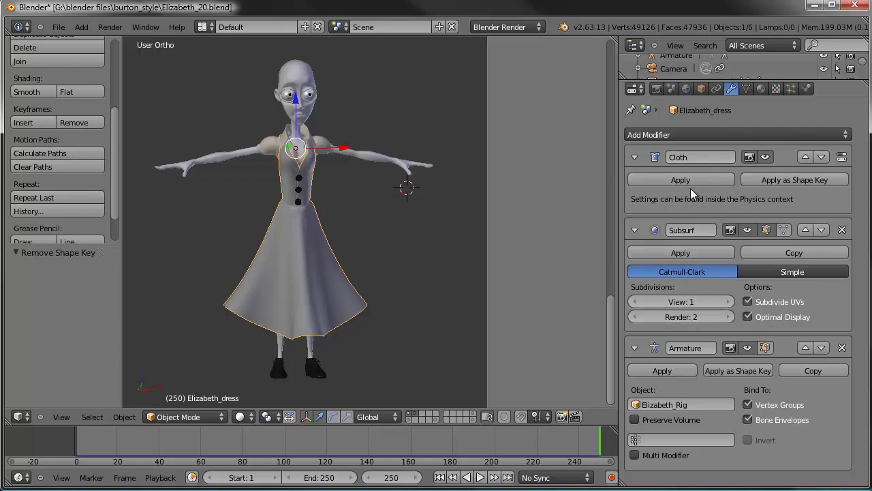
left_click(744, 89)
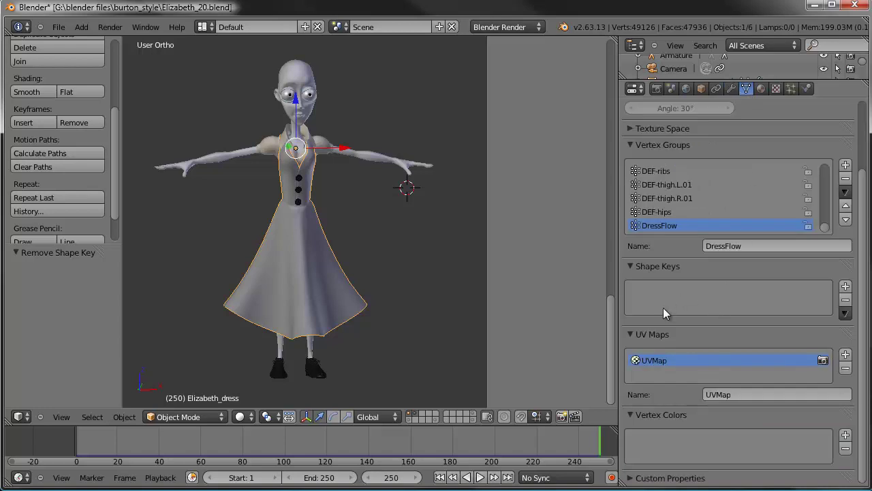
left_click(732, 89)
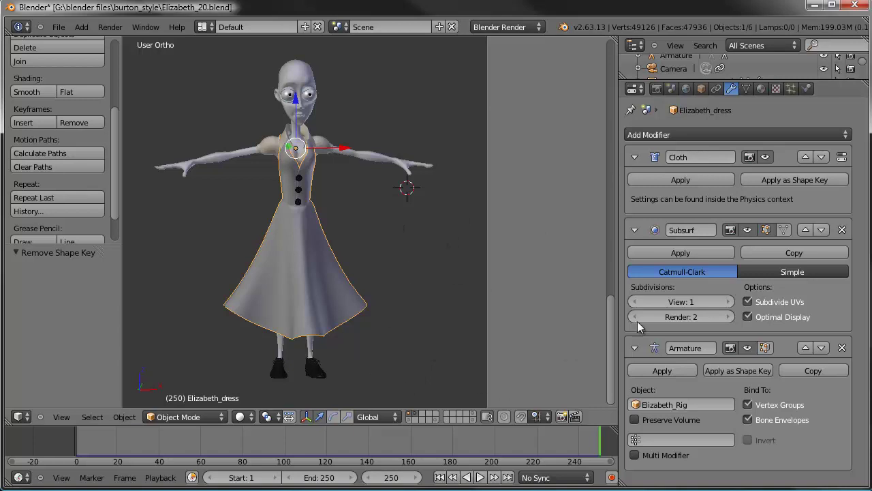
- Scrub through the new cloth simulation, inspect the skirt's folds, and go to the last frame, 250
mouse_move(273, 436)
left_mouse_down()
mouse_move(261, 434)
mouse_move(279, 443)
left_mouse_up()
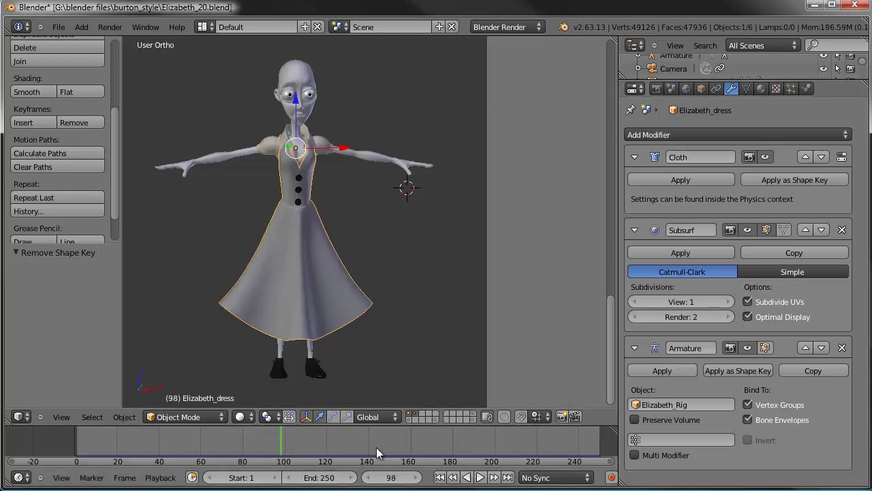
left_click_drag(376, 447, 484, 446)
middle_click_drag(293, 290, 373, 291)
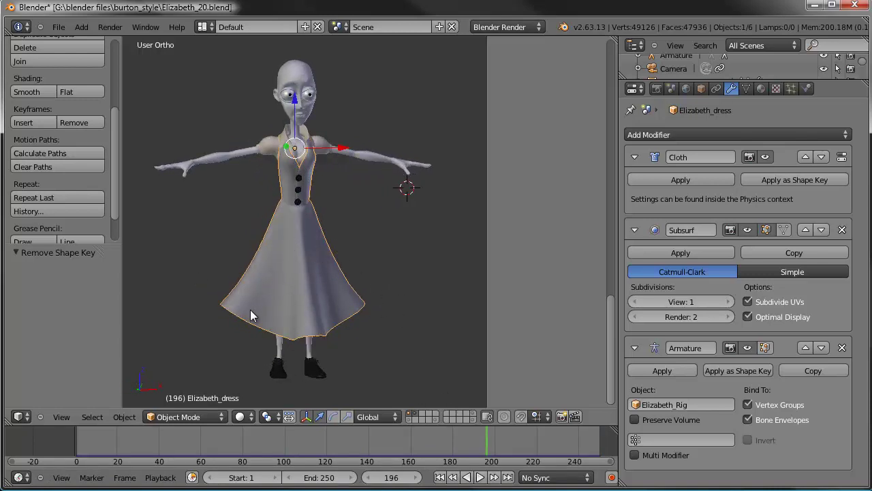
middle_click_drag(384, 273, 325, 240)
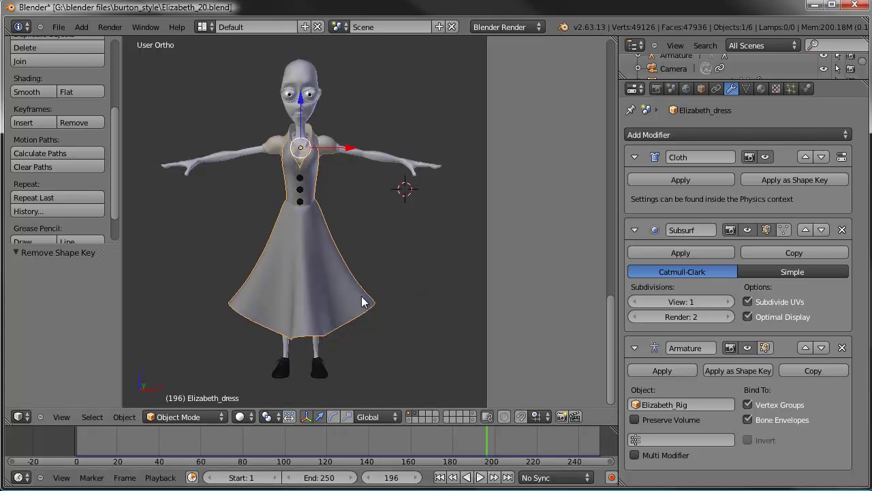
left_click(508, 477)
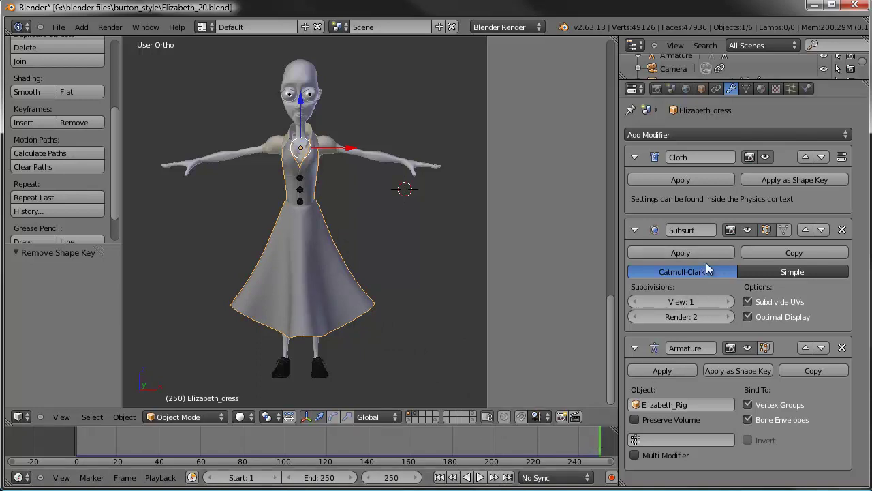
- Apply the first-placed Cloth modifier as a shape key at frame 250 and check the dress's bodice up close
left_click(794, 180)
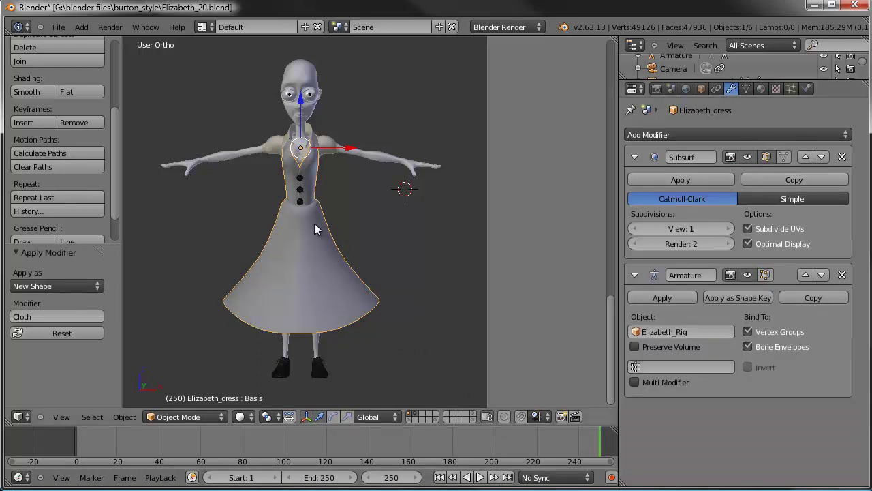
middle_click_drag(315, 229, 341, 238, "shift")
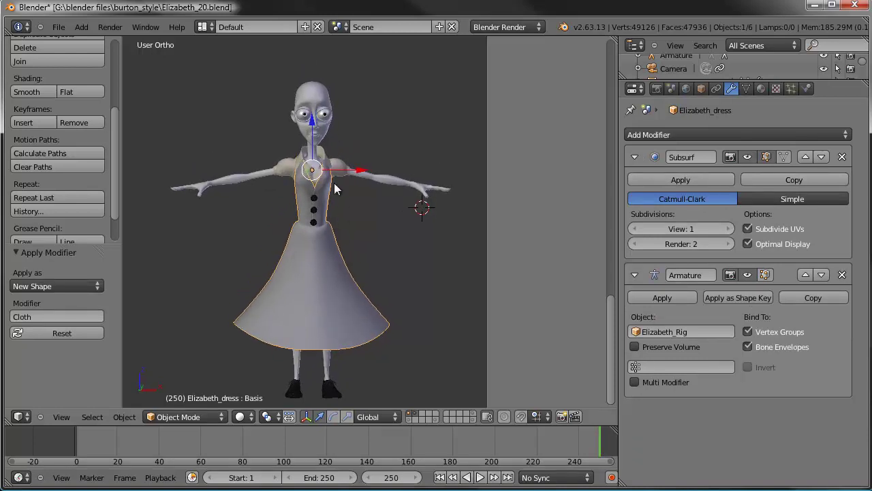
scroll(332, 251, "up", 4)
scroll(330, 277, "down", 1)
scroll(328, 271, "up", 1)
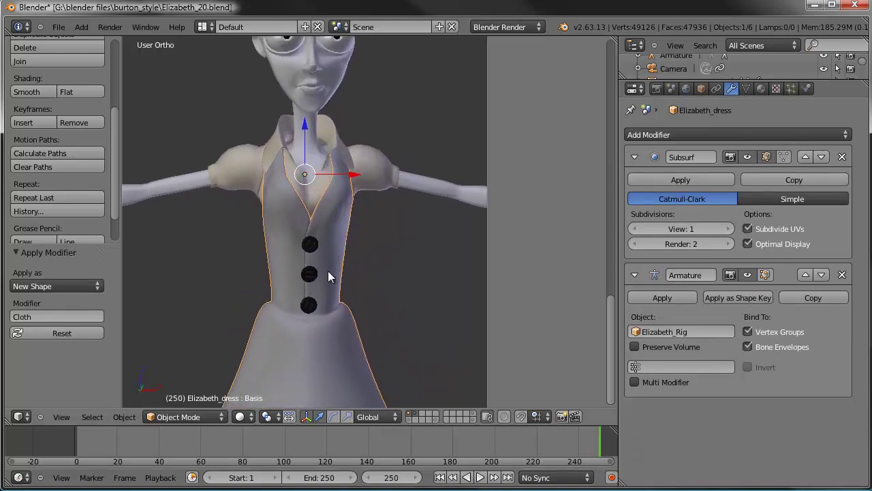
scroll(328, 271, "down", 3)
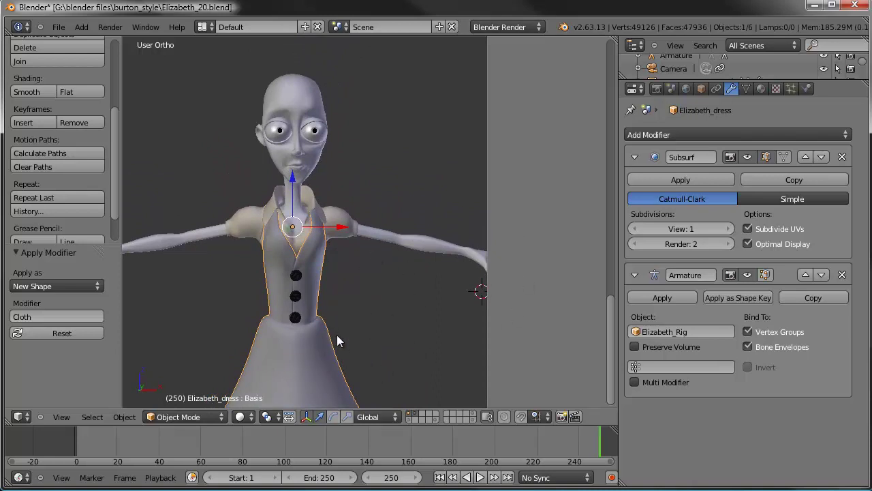
- Select the dress's Cloth shape key and set its value to 1.000
left_click(749, 90)
left_click(659, 307)
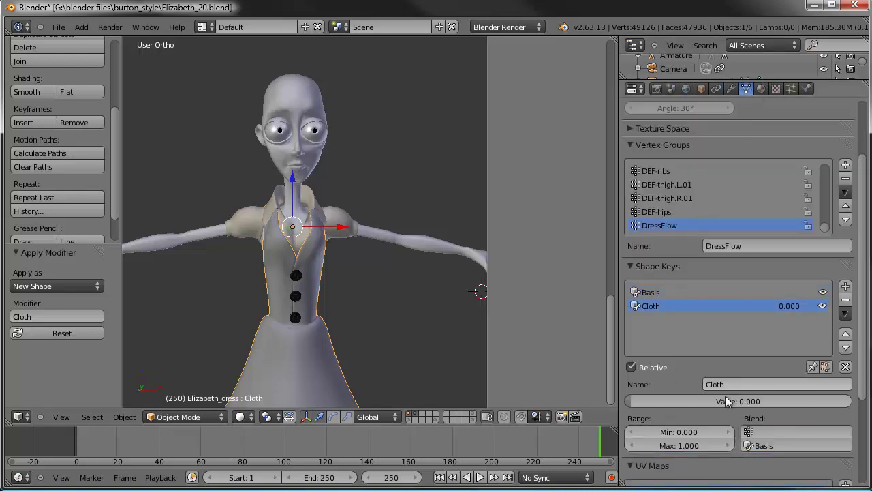
left_click_drag(725, 395, 797, 396)
scroll(343, 292, "down", 2)
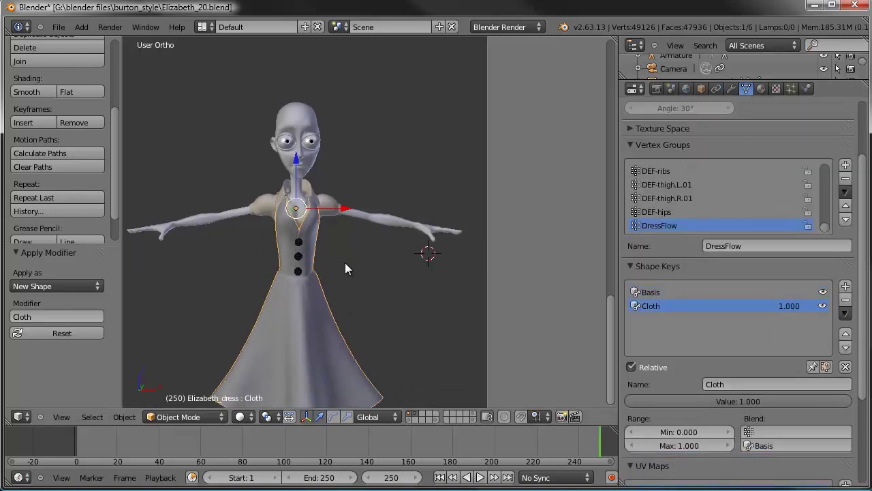
scroll(345, 262, "down", 2)
middle_click_drag(274, 253, 320, 262)
mouse_move(790, 407)
left_mouse_down()
mouse_move(625, 403)
mouse_move(794, 402)
left_mouse_up()
- Deselect everything and examine the draped dress from several angles
middle_click_drag(341, 307, 326, 280)
middle_click_drag(379, 275, 341, 291)
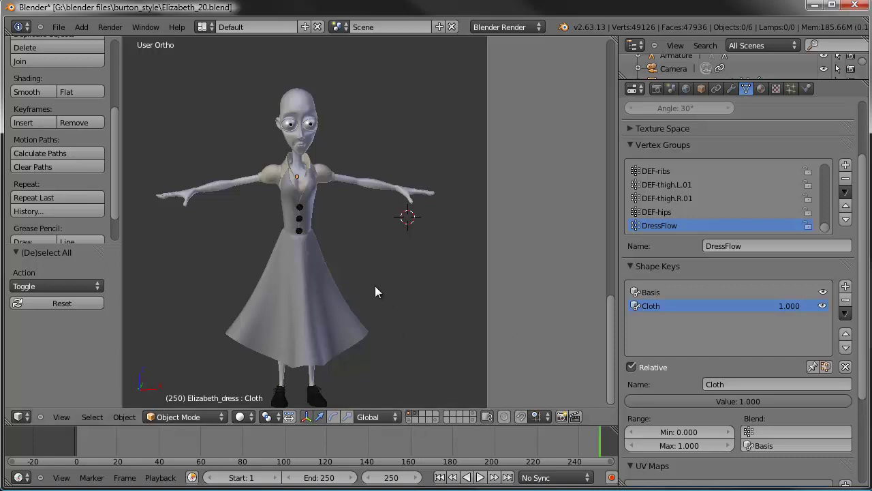
middle_click_drag(375, 285, 214, 283, "shift")
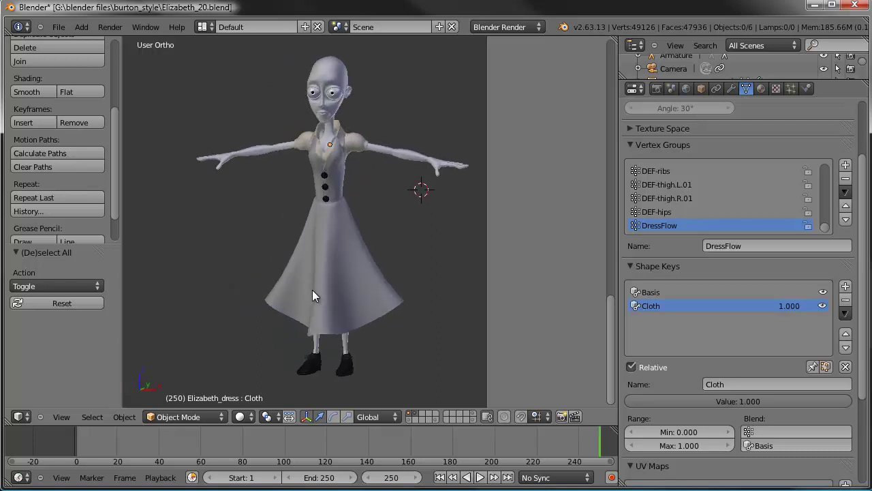
mouse_move(306, 281)
middle_mouse_down()
mouse_move(334, 276)
mouse_move(328, 268)
mouse_move(307, 273)
middle_mouse_up()
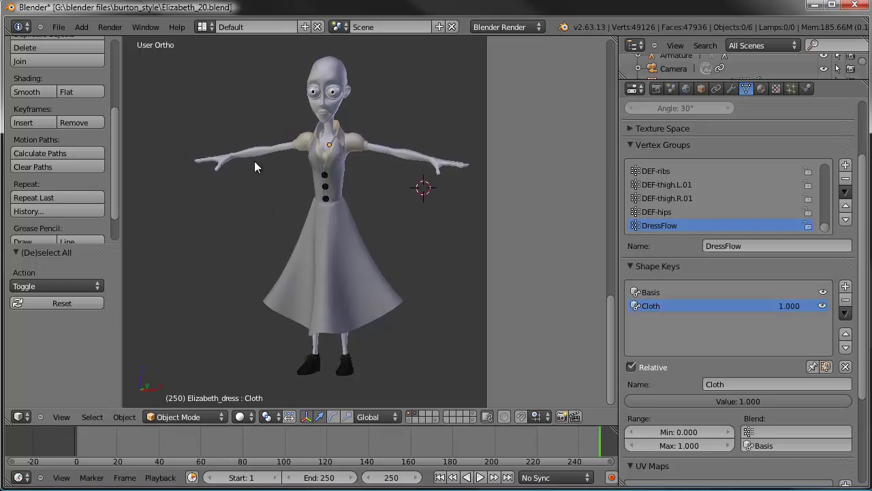